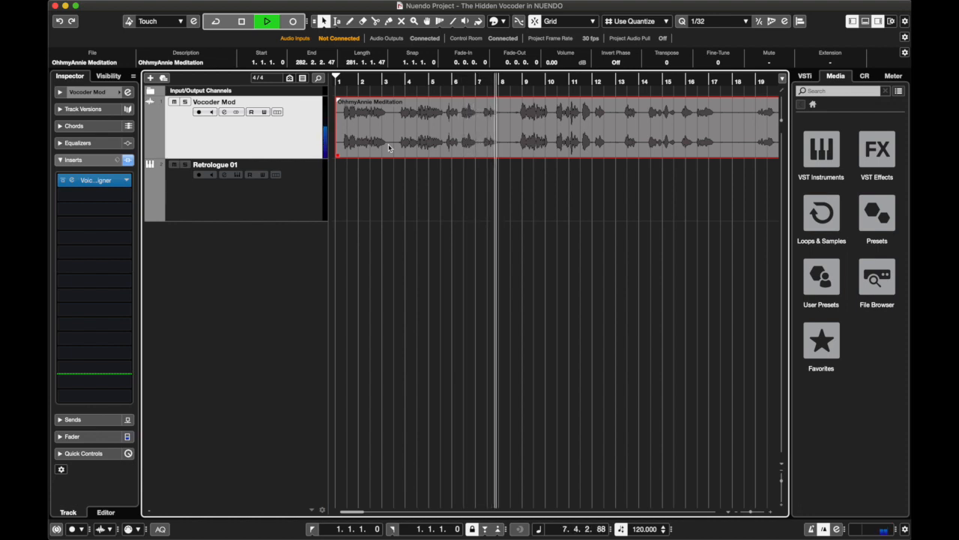
- Stop playback and turn on cycling over a loop range from the project start to about bar 8
key(space)
click(334, 80)
click(335, 80)
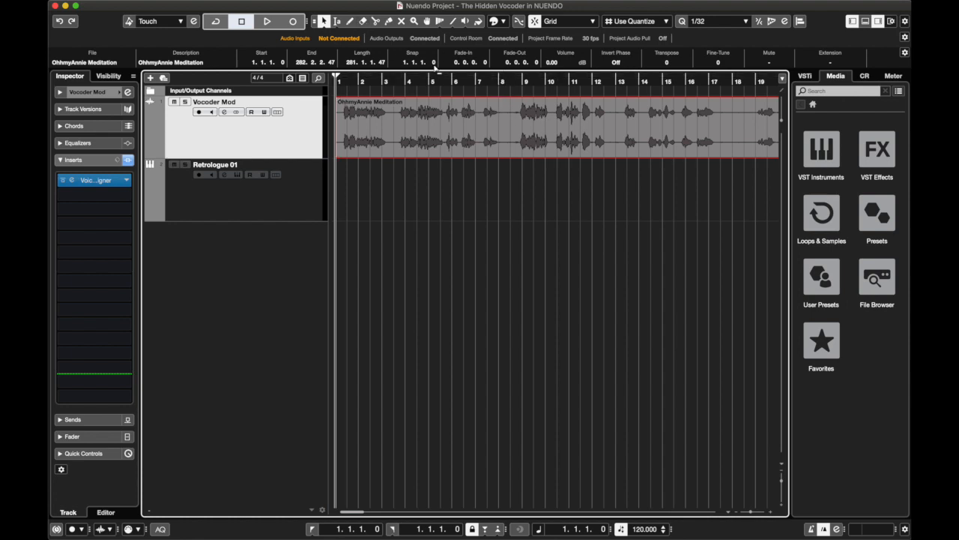
alt+click(502, 75)
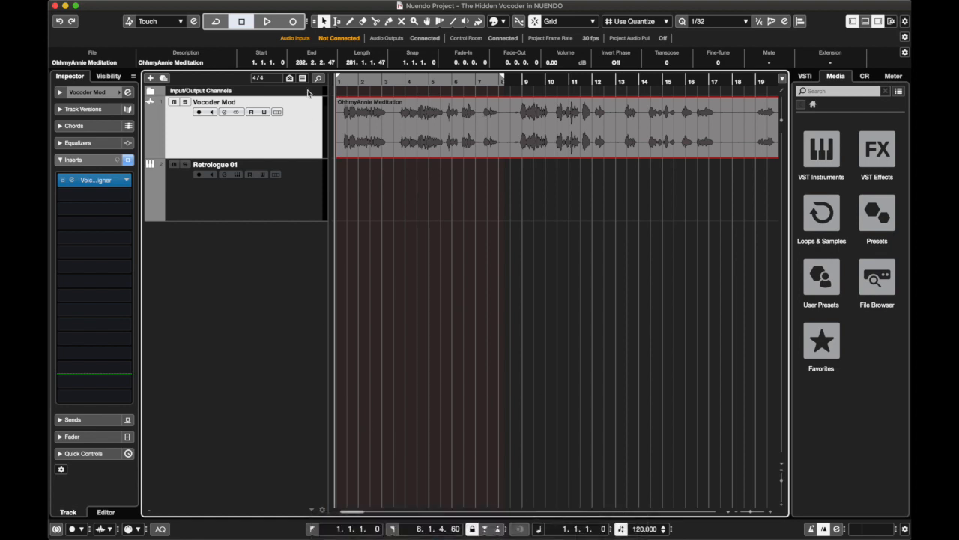
click(216, 23)
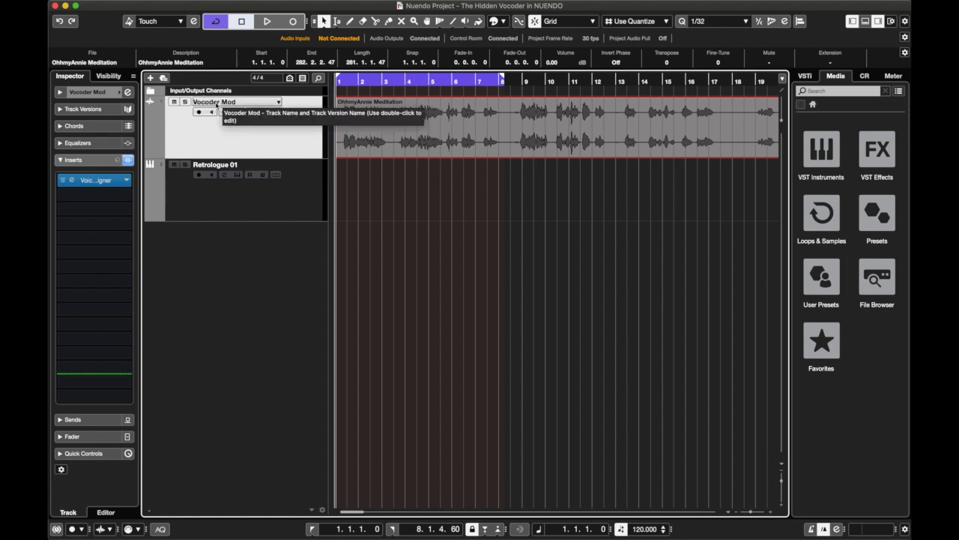
- Rename the Retrologue 01 instrument track as Carrier
click(208, 166)
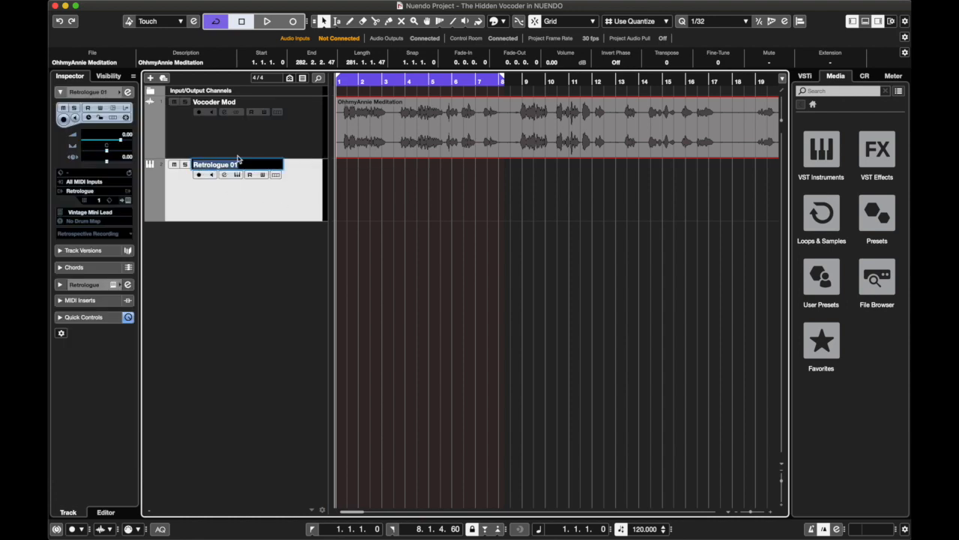
text(Carrier)
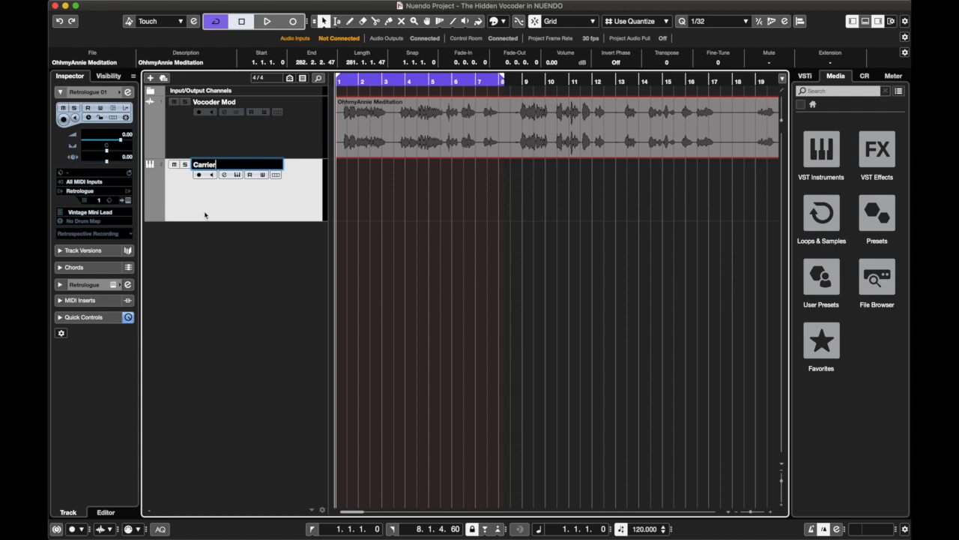
key(Return)
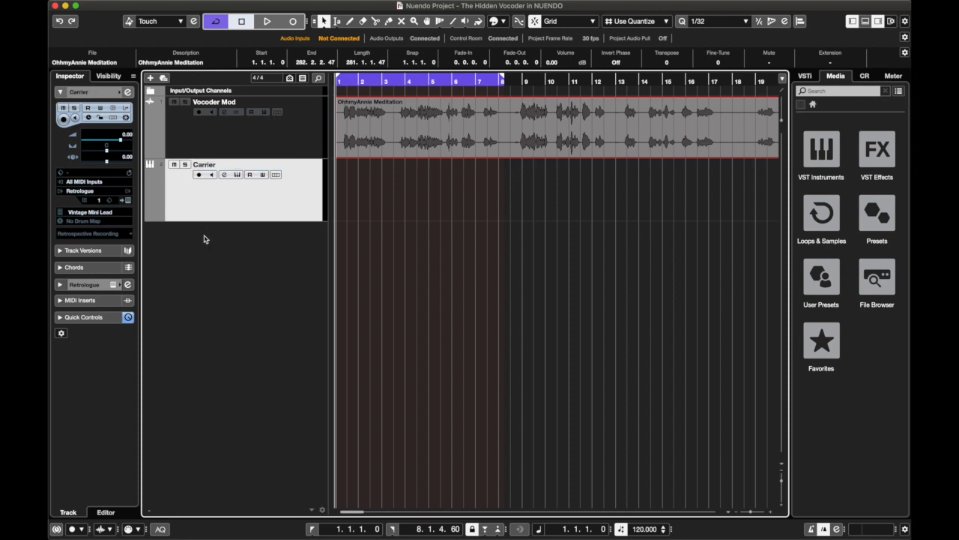
- Open the VoiceDesigner insert on the Vocoder Mod track and look at its side-chain routing setup
click(224, 112)
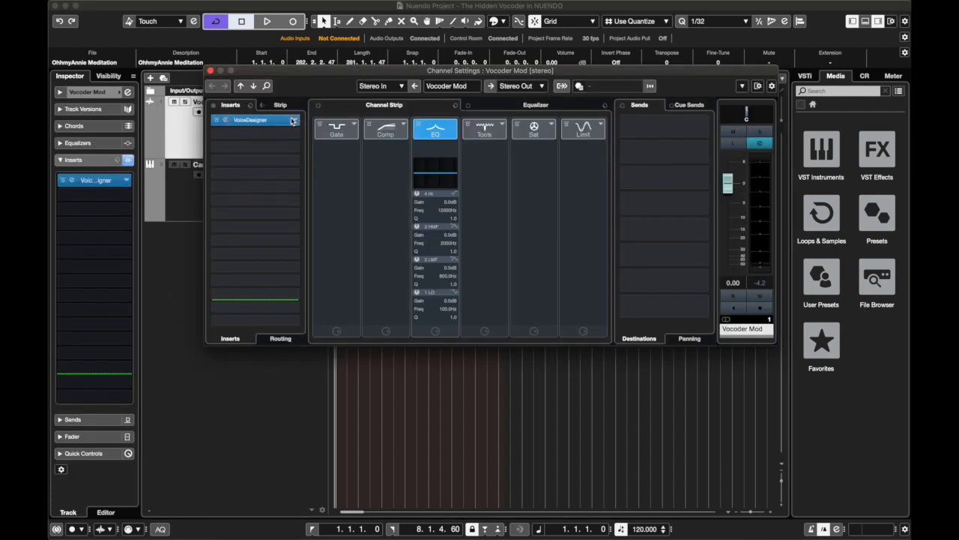
click(283, 121)
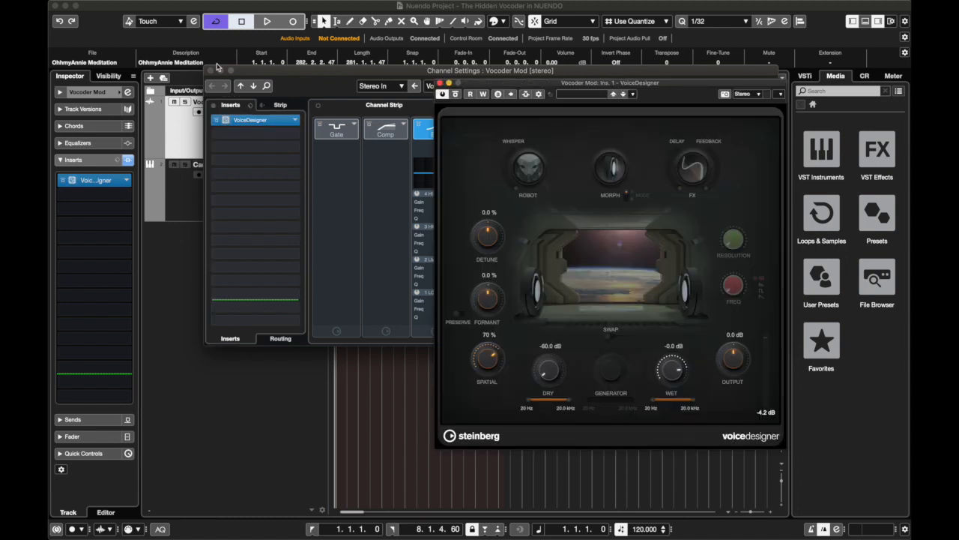
click(210, 70)
drag(512, 83, 487, 150)
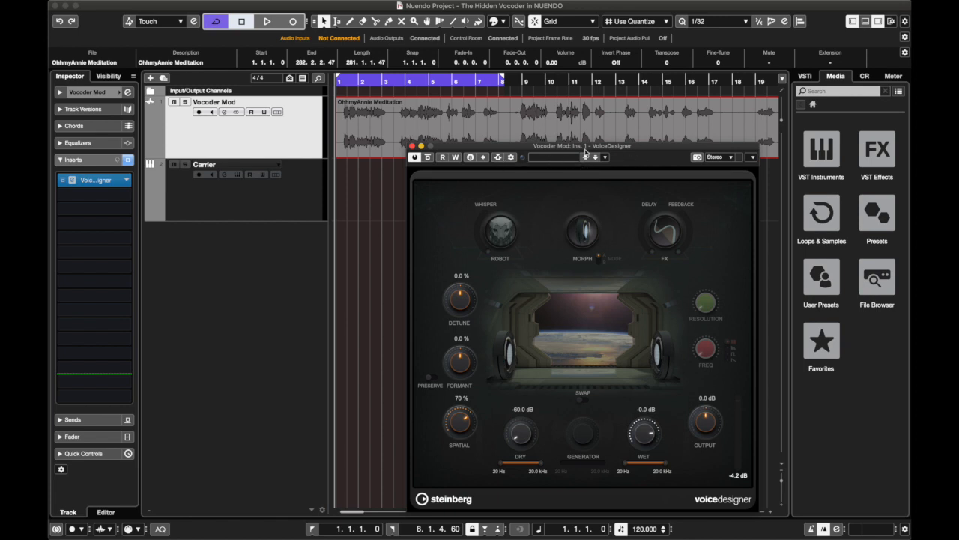
click(511, 158)
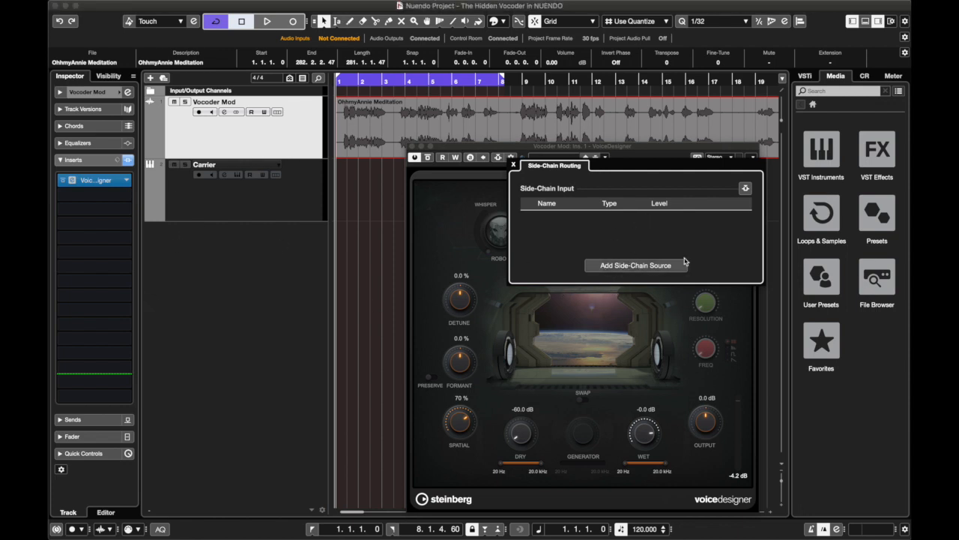
click(450, 255)
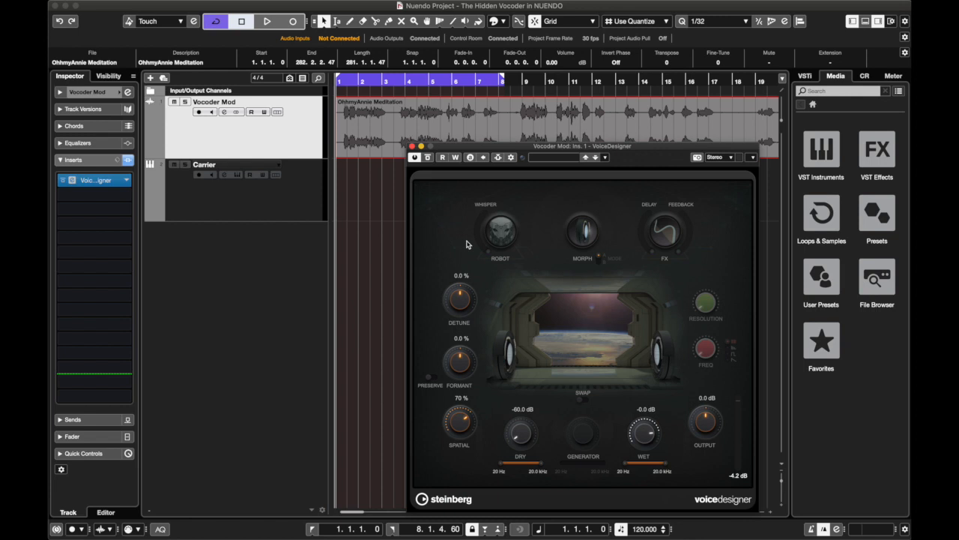
- Open the Carrier track's Retrologue instrument and record-enable the track
click(246, 198)
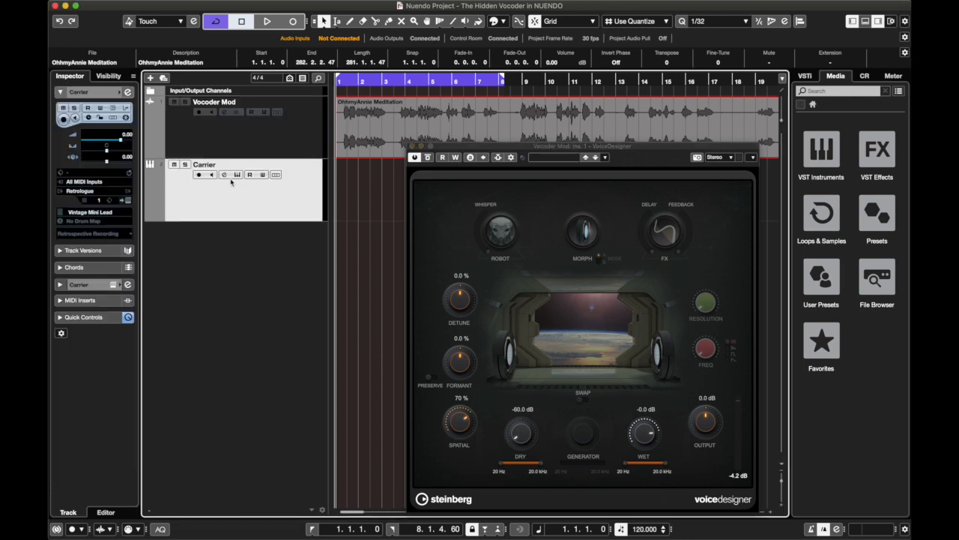
click(236, 175)
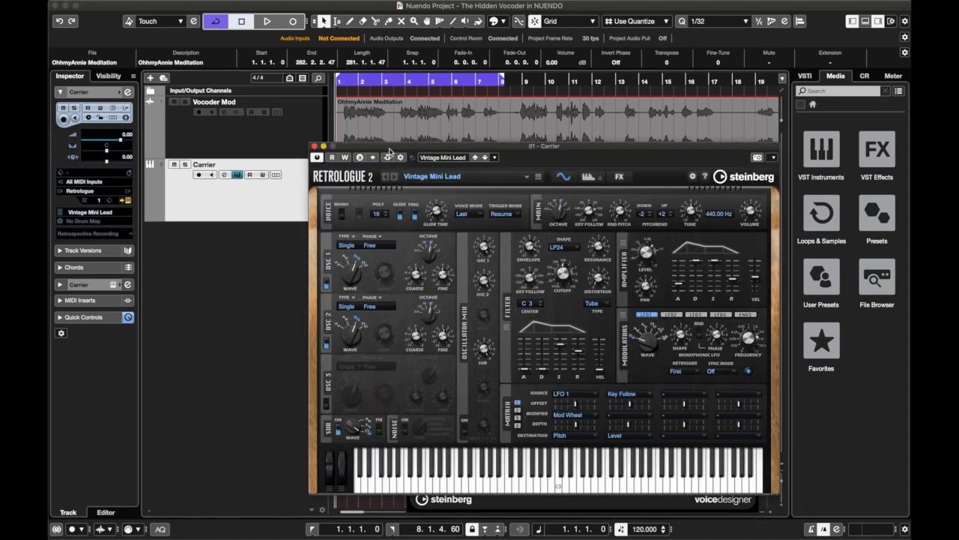
drag(389, 152, 319, 125)
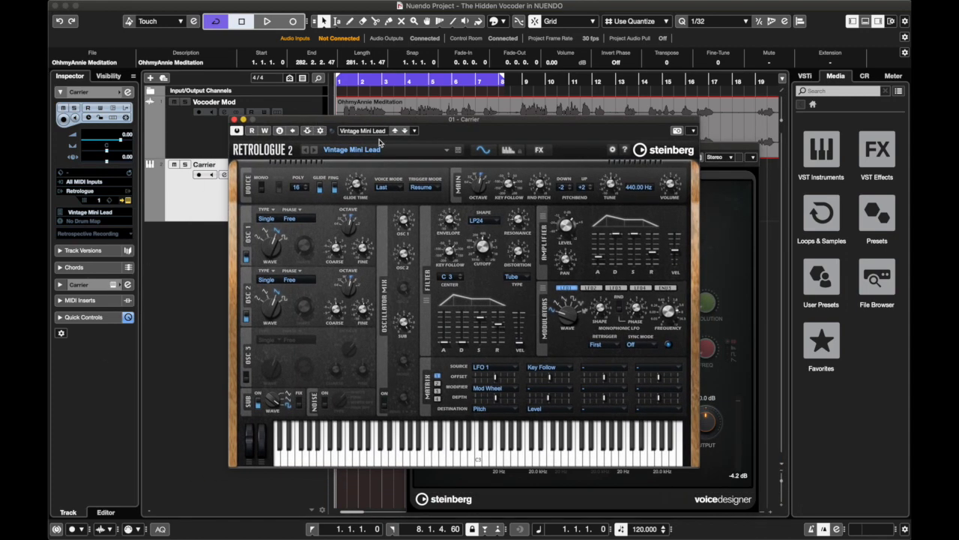
click(227, 166)
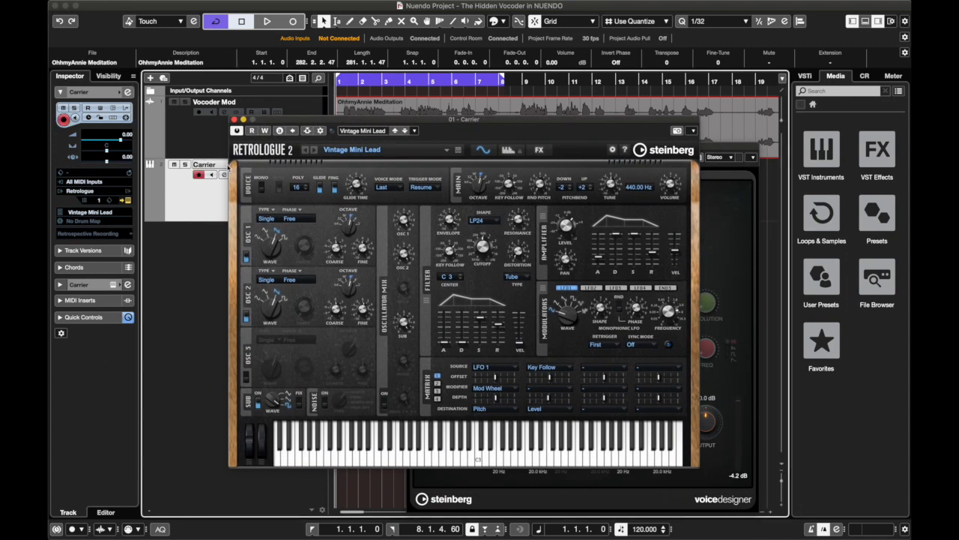
- Show the On-Screen Keyboard beside the synth and play test chords with the Vintage Mini Lead sound
key(alt+k)
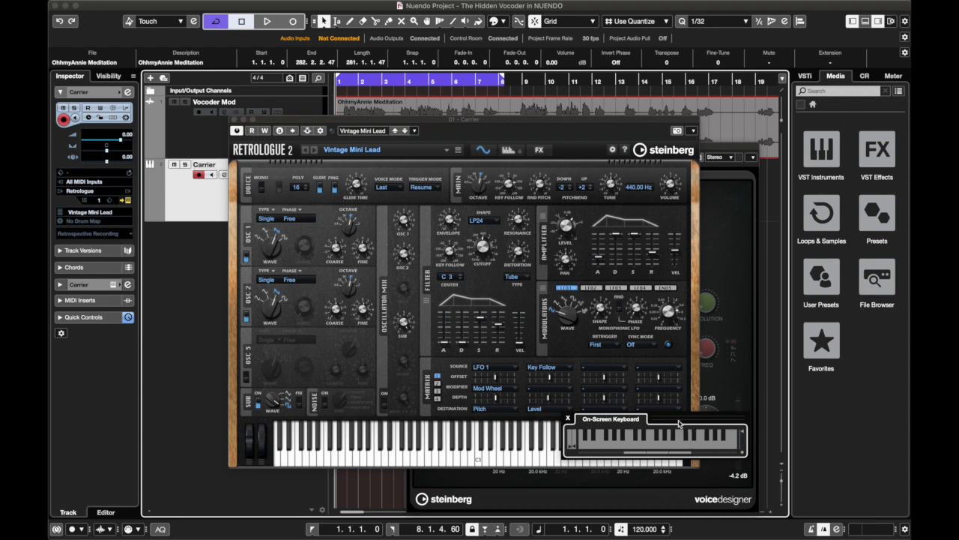
drag(677, 423, 785, 410)
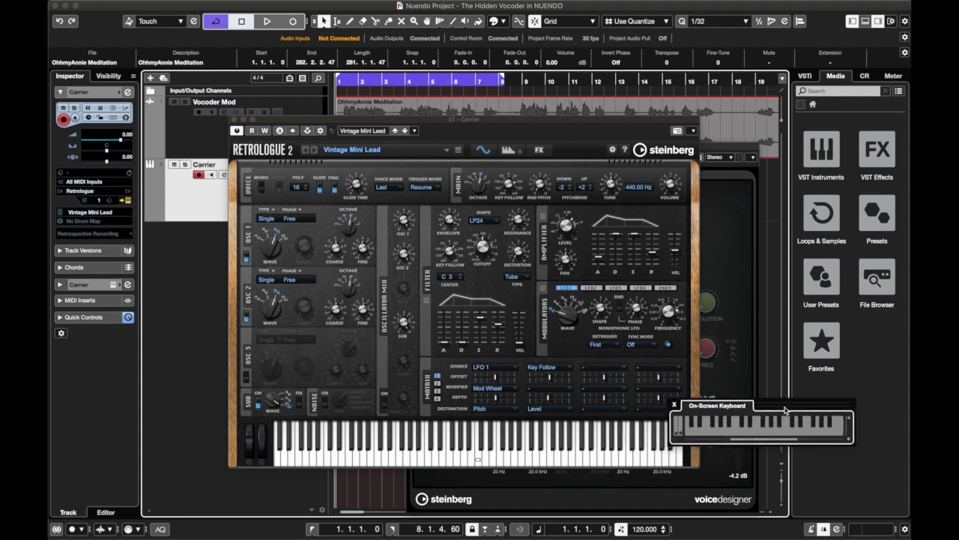
key(q)
key(e)
key(t)
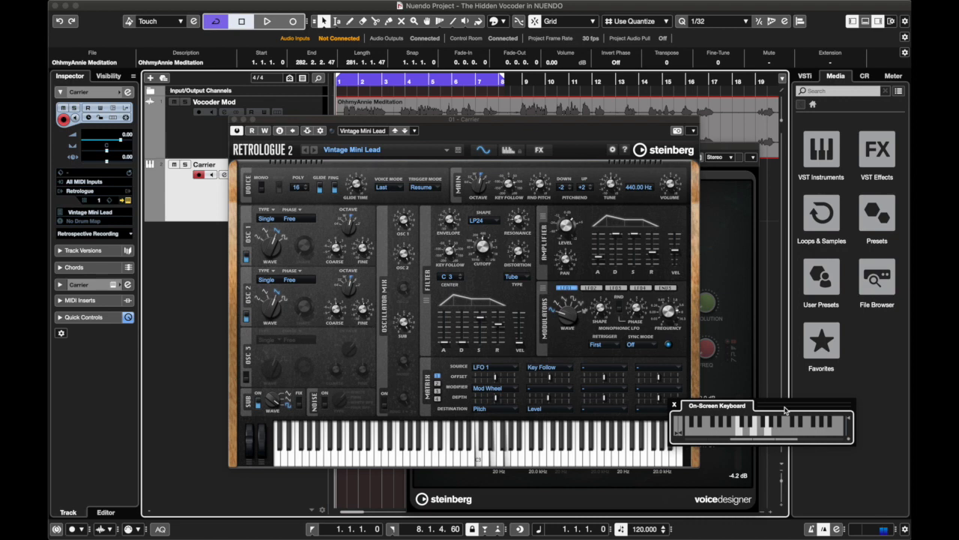
key(q)
key(e)
key(t)
key(i)
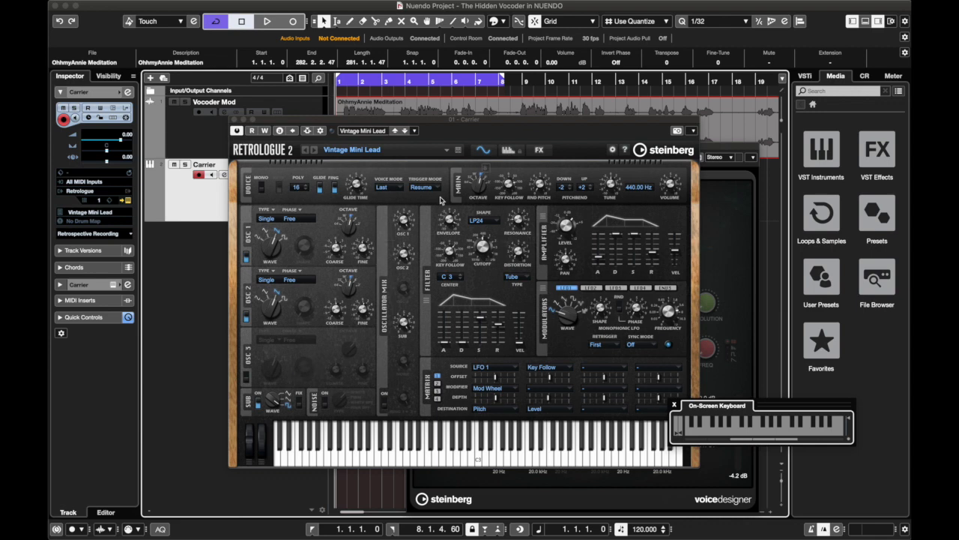
click(673, 404)
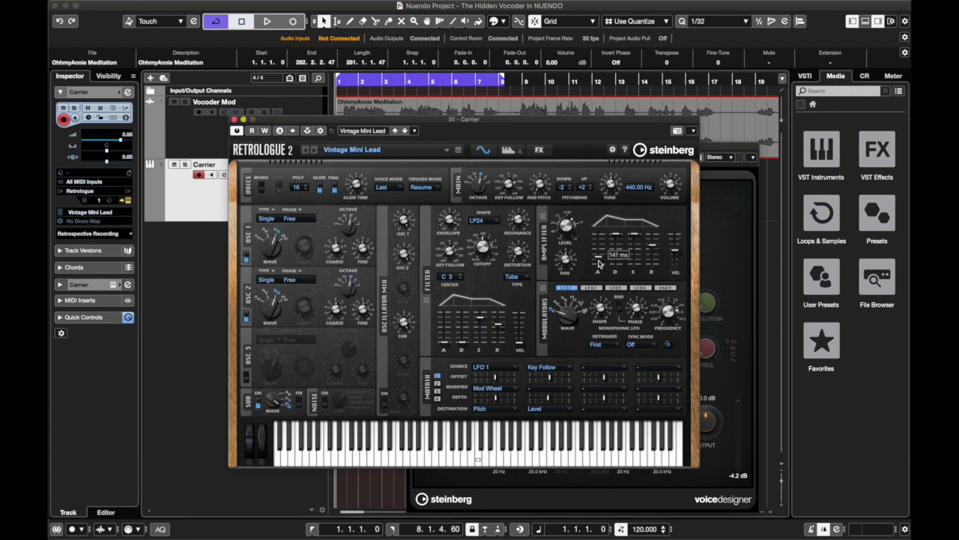
key(t)
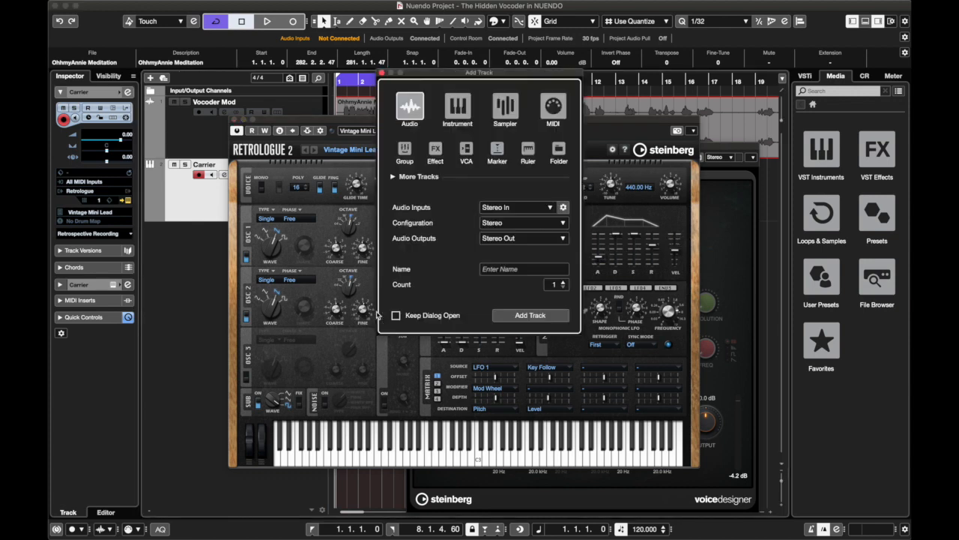
click(314, 266)
click(382, 76)
click(381, 75)
- Bring back the On-Screen Keyboard, audition a run of three-note chords on the Carrier synth, and close Retrologue
key(alt+k)
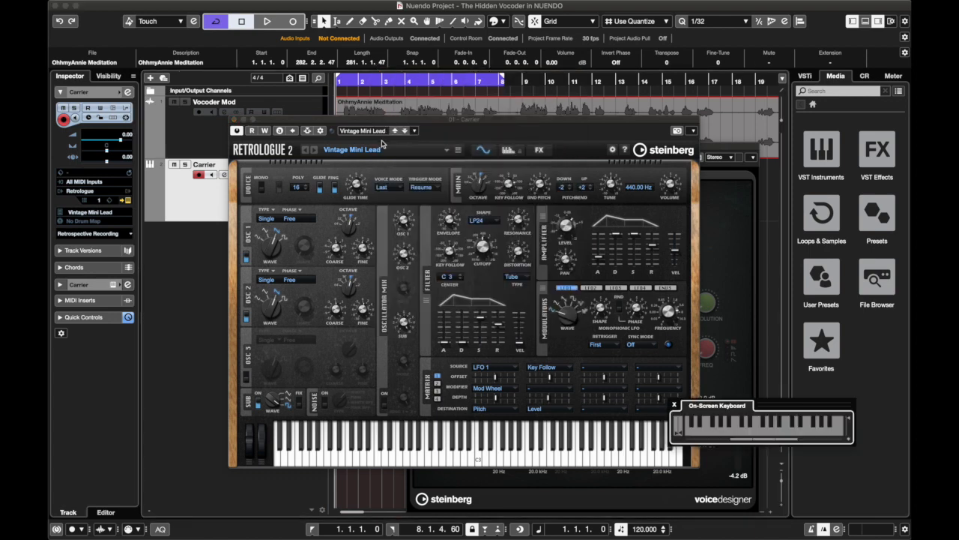
key(q)
key(e)
key(t)
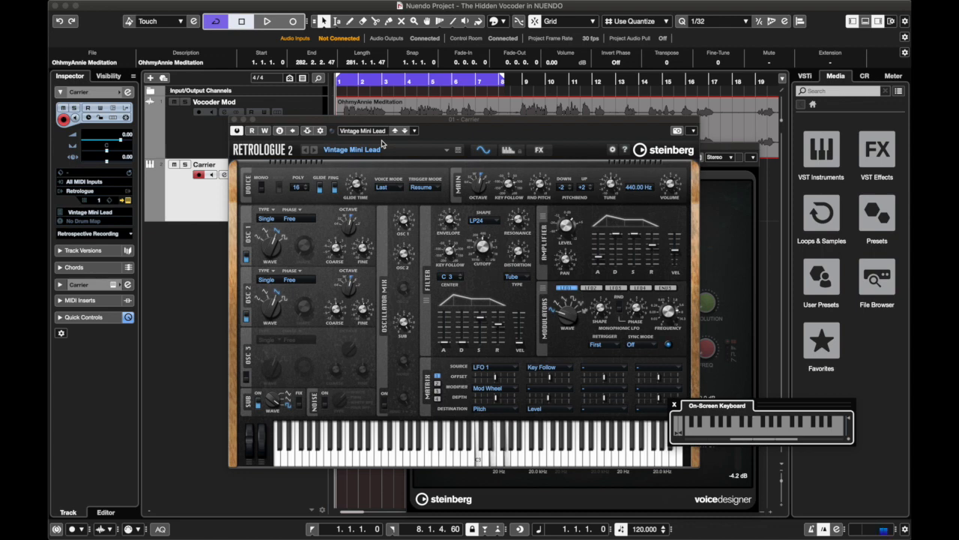
key(w)
key(r)
key(y)
key(e)
key(t)
key(u)
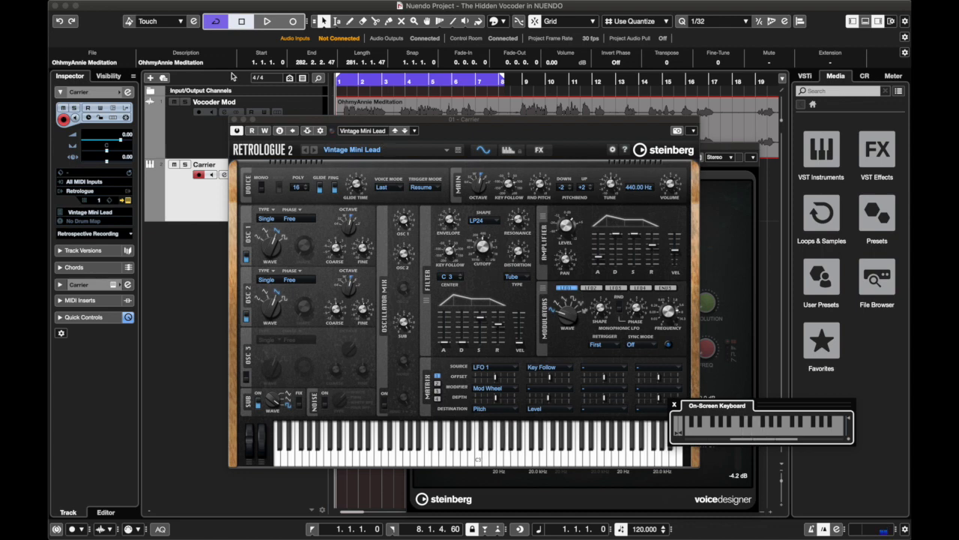
click(233, 119)
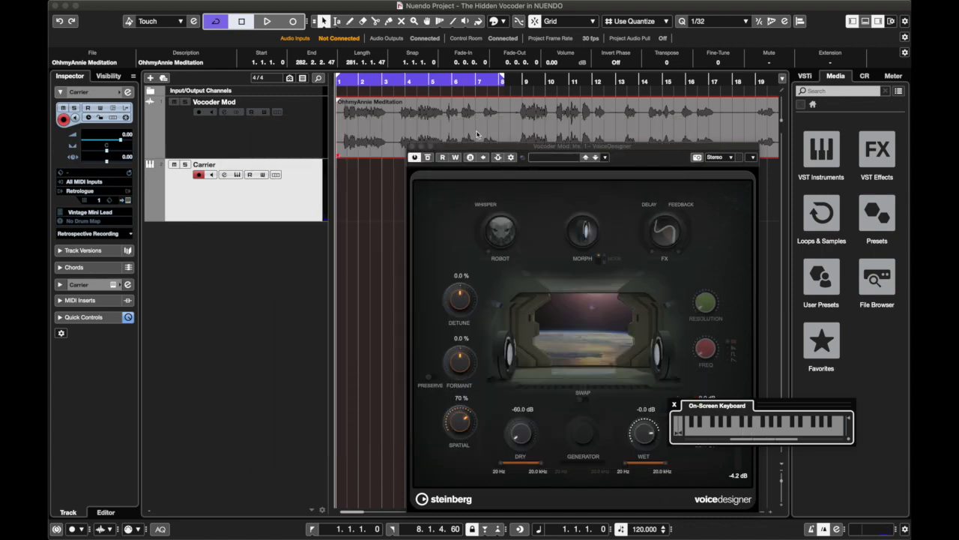
- Add a chord track below the Carrier track and remove it again
drag(471, 146, 545, 140)
right_click(218, 260)
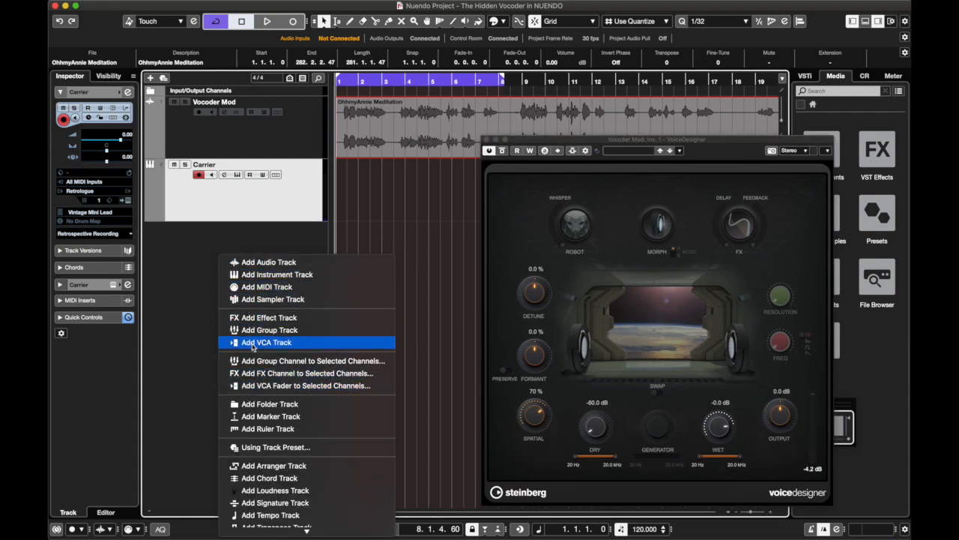
click(254, 479)
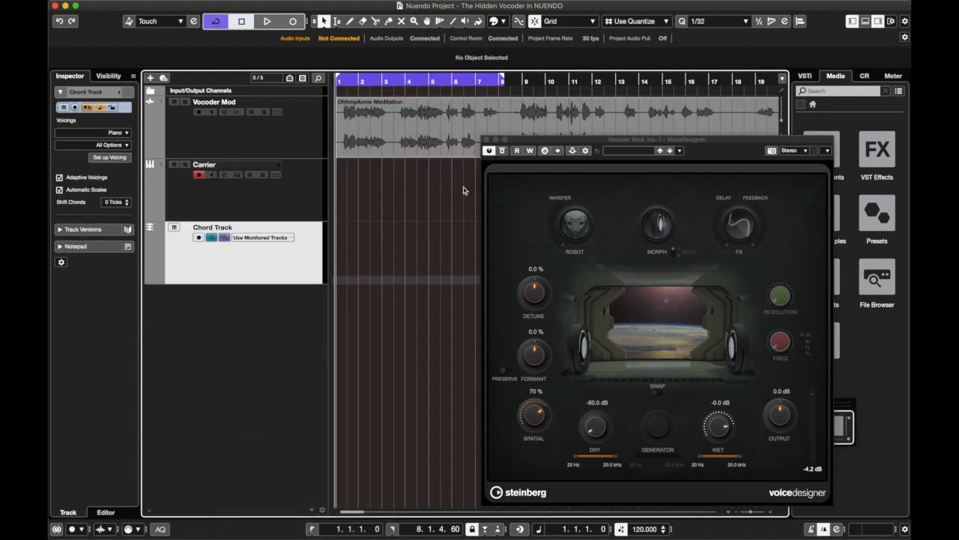
right_click(223, 276)
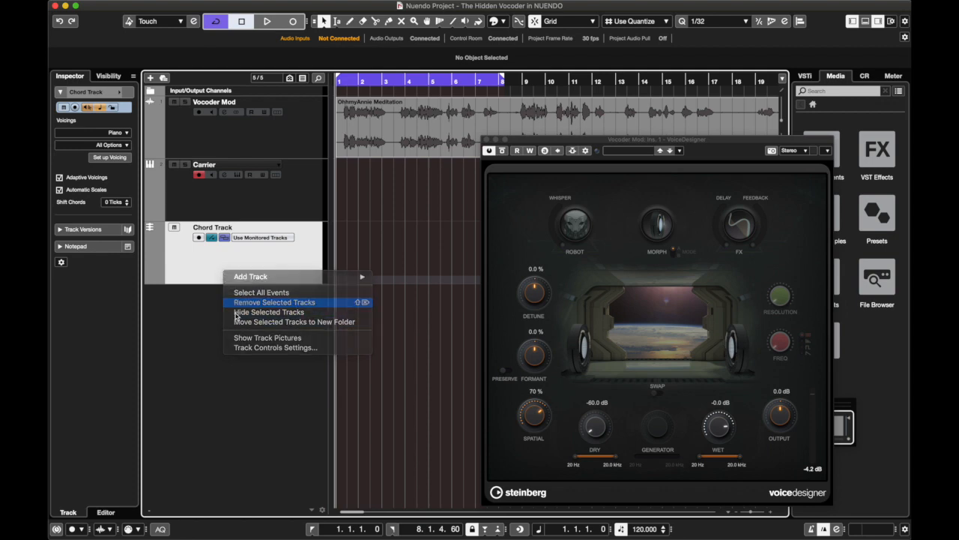
click(239, 303)
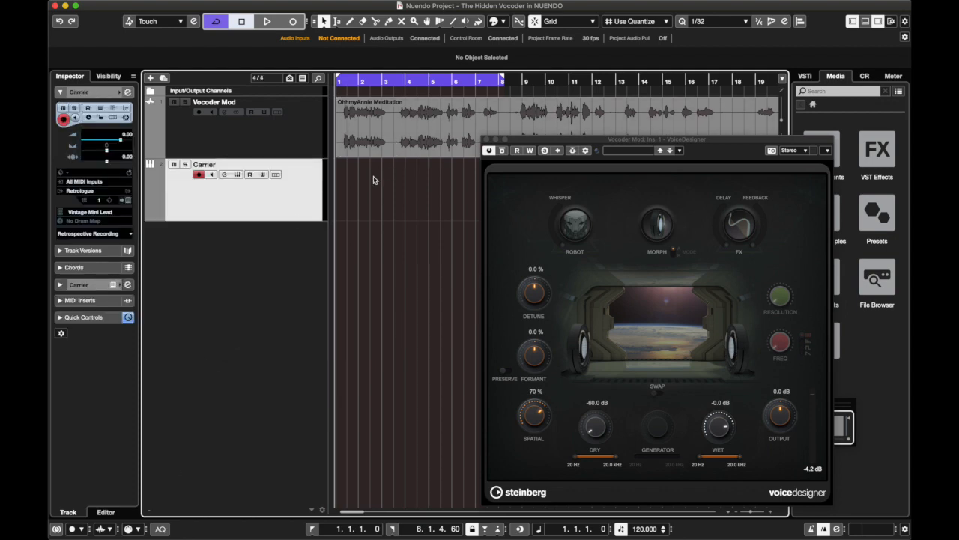
- Select the Vocoder Mod track and view its channel settings with the VoiceDesigner insert
click(284, 139)
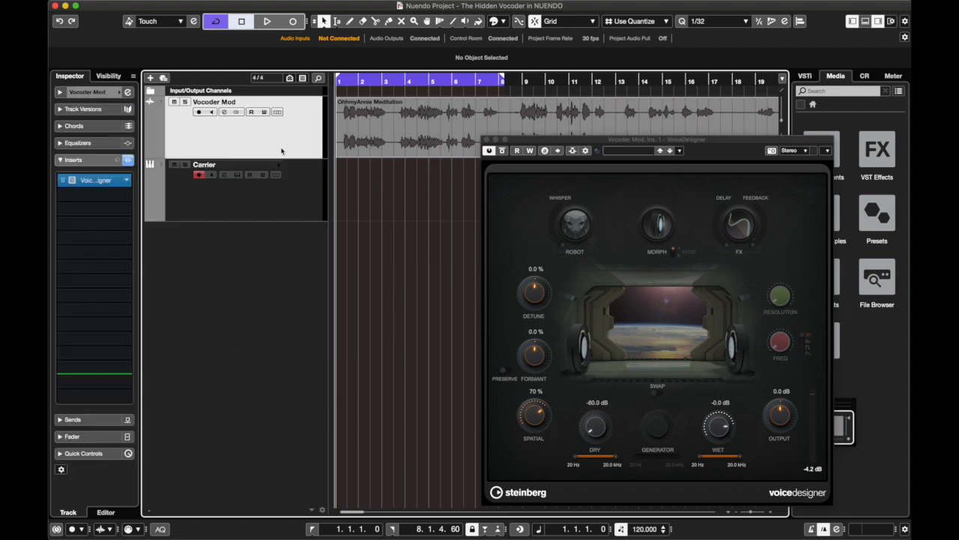
drag(592, 140, 485, 118)
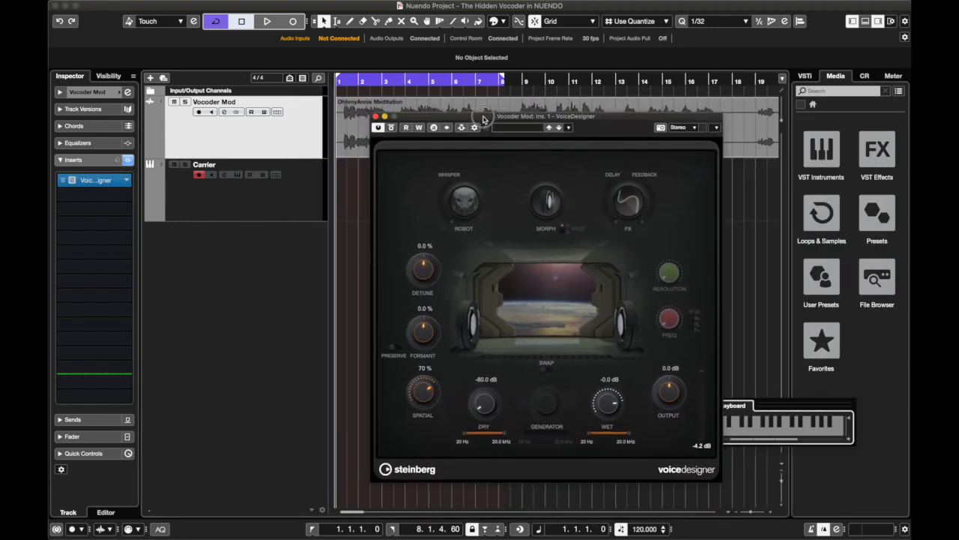
click(225, 113)
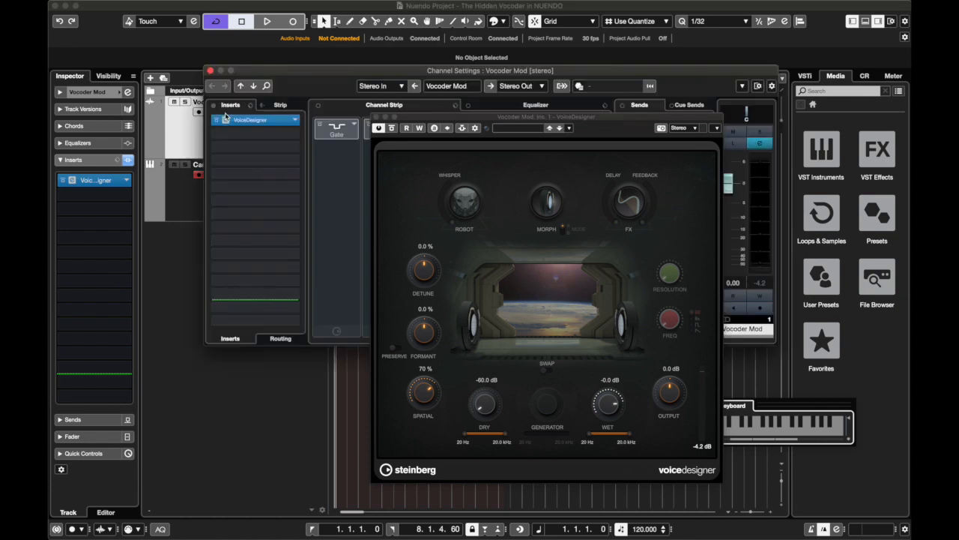
click(210, 70)
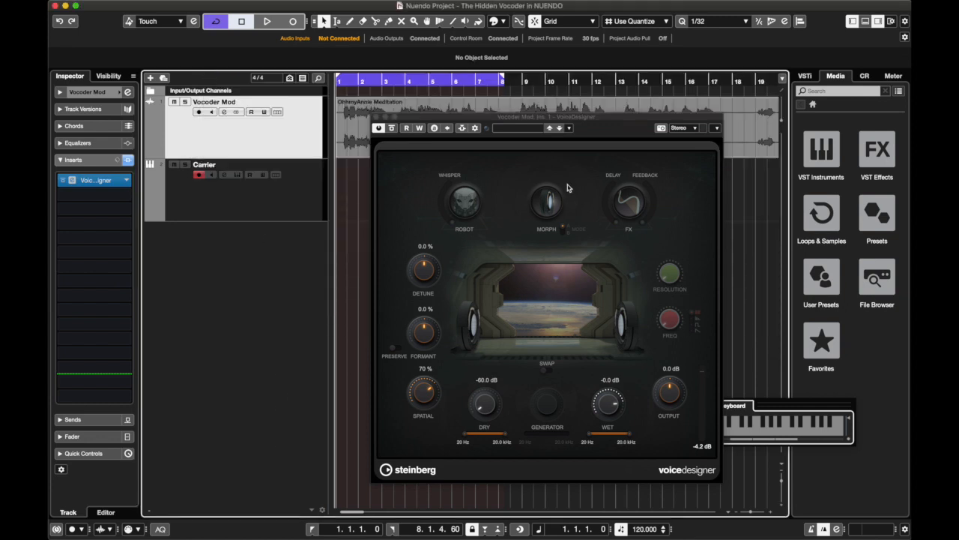
- Select the Carrier track and add it as the side-chain source for VoiceDesigner on Vocoder Mod
click(311, 193)
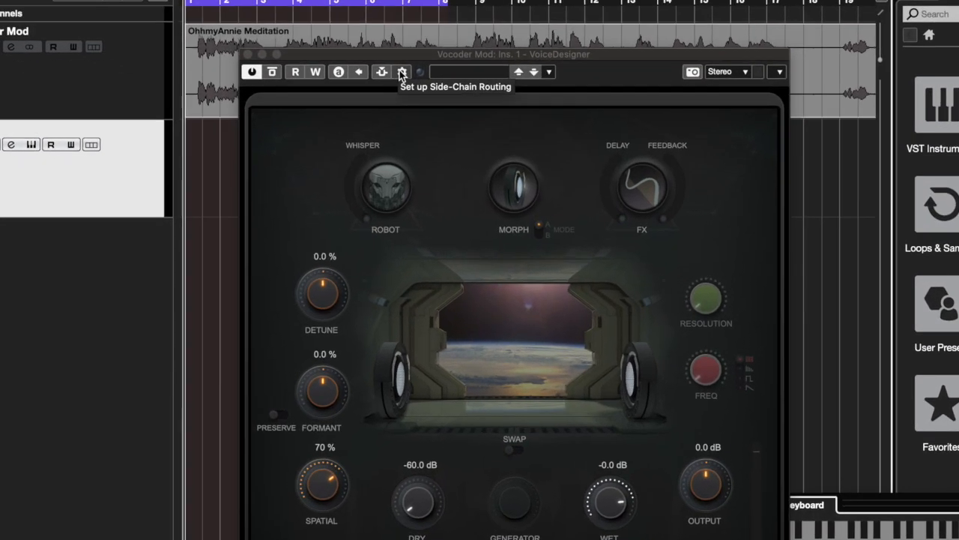
click(402, 73)
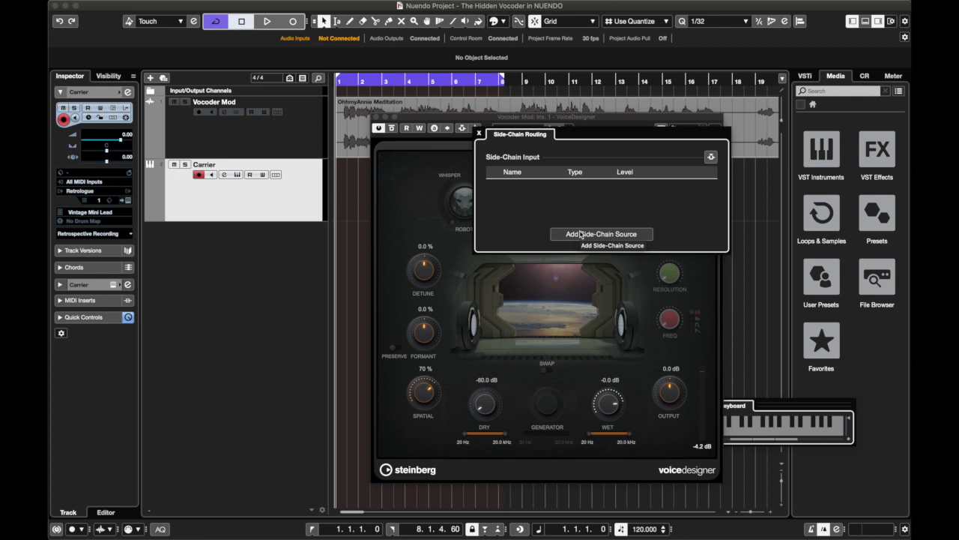
click(581, 234)
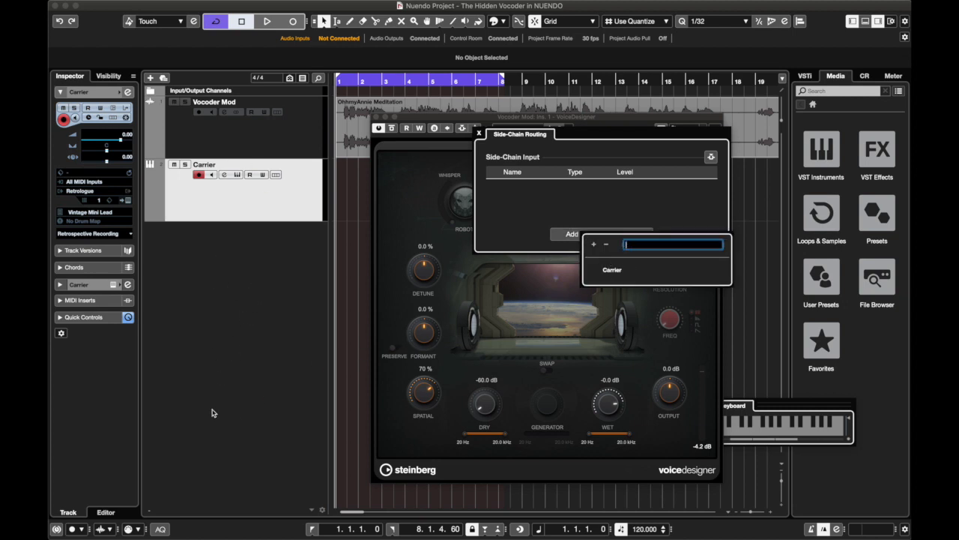
click(613, 270)
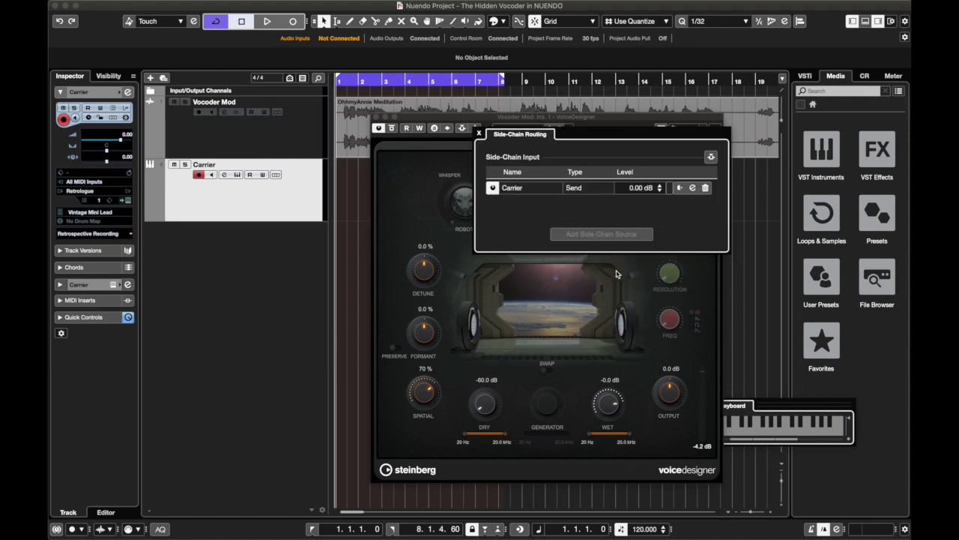
- Open the Carrier channel settings from the side-chain routing and inspect its send destination beside the VoiceDesigner window
click(680, 189)
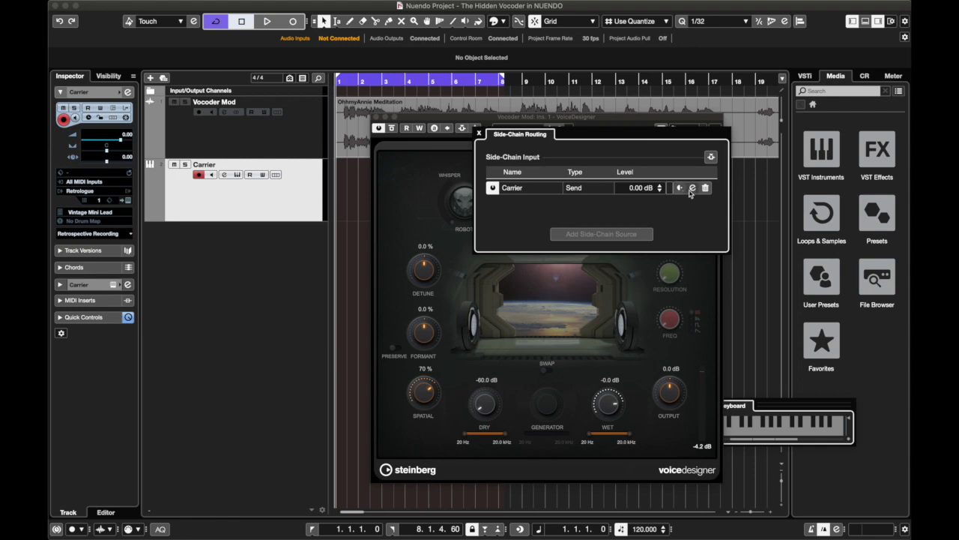
click(692, 188)
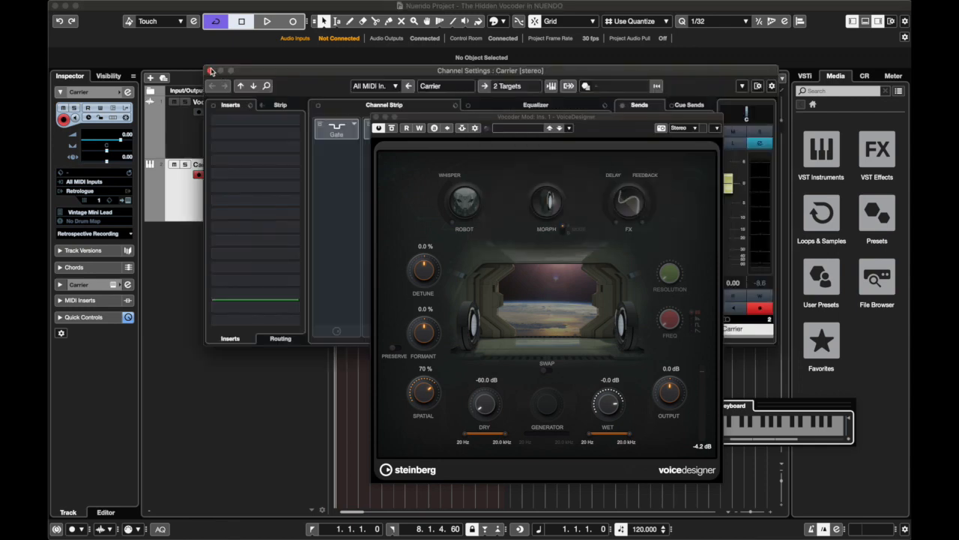
drag(236, 70, 211, 70)
click(184, 71)
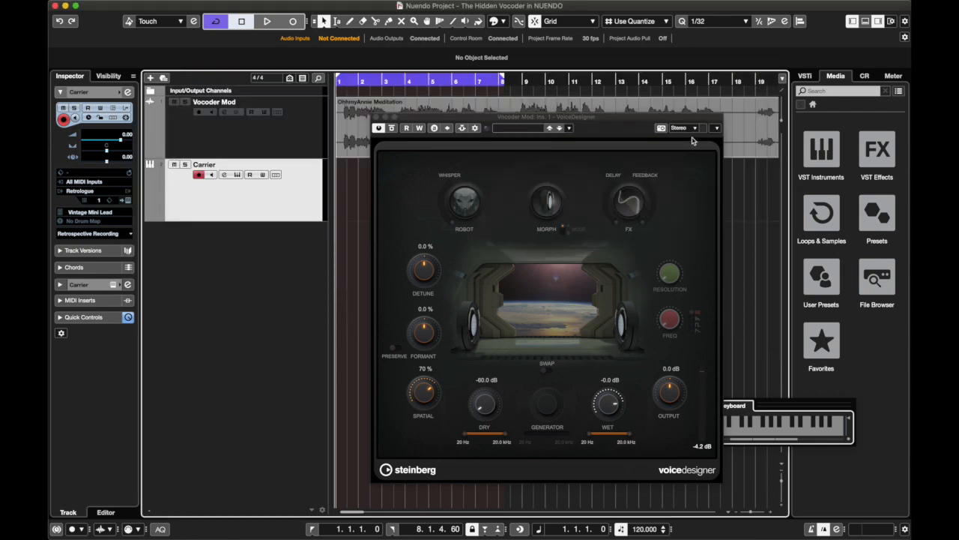
click(475, 131)
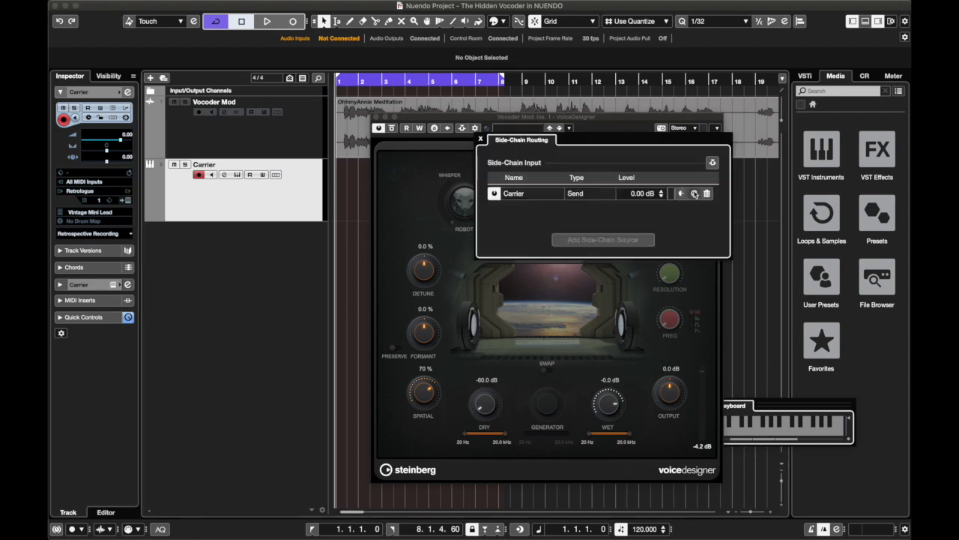
click(695, 193)
drag(470, 119, 496, 158)
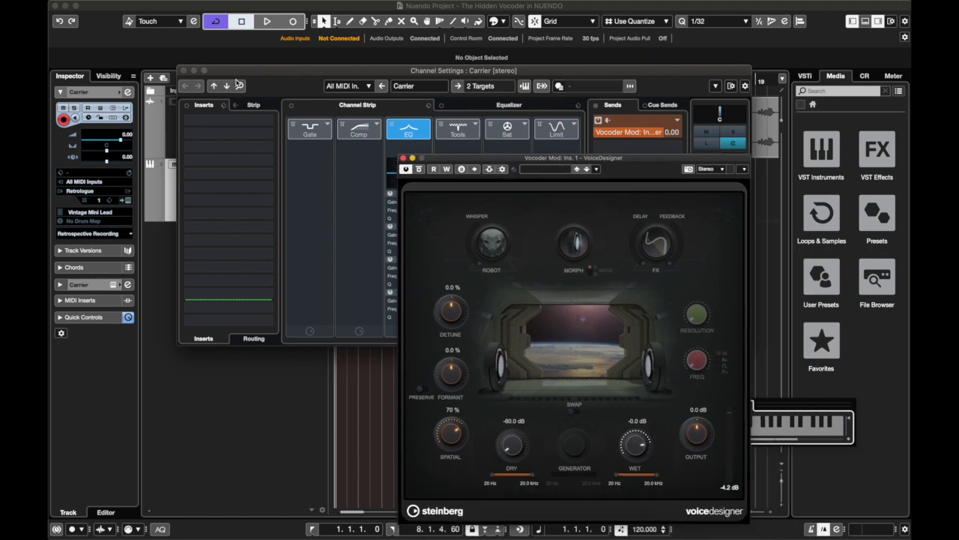
click(678, 122)
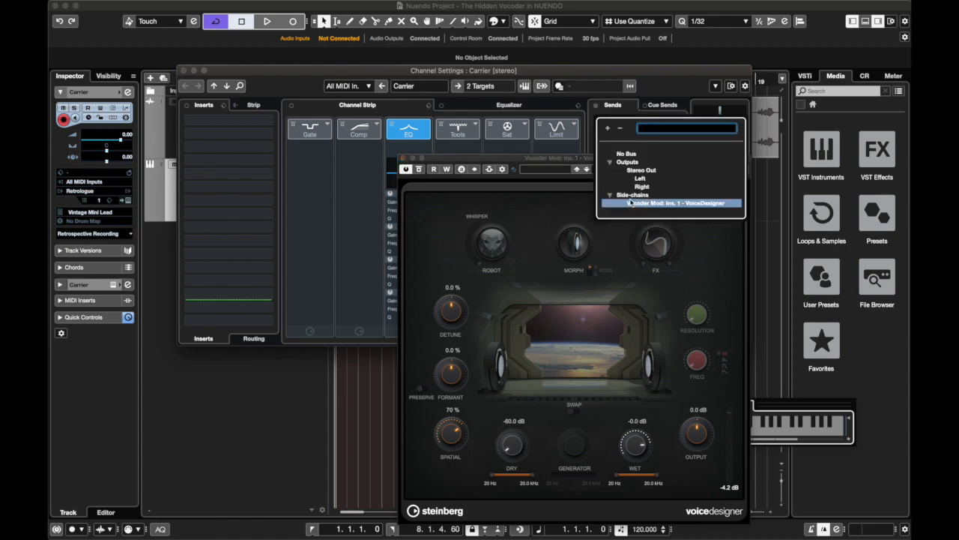
click(417, 181)
- Toggle the Carrier side-chain send's pre/post-fader setting and back, and close the routing and Carrier channel settings
click(503, 169)
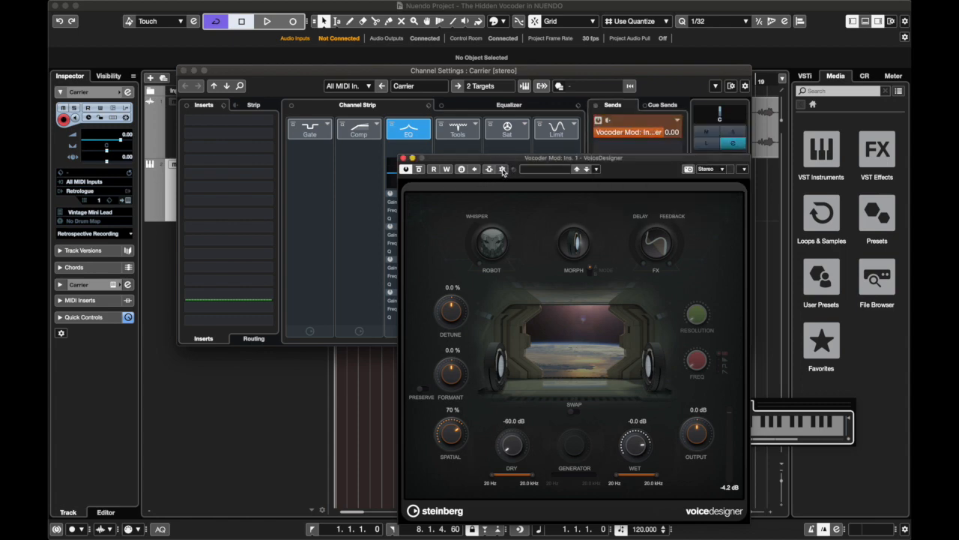
click(709, 229)
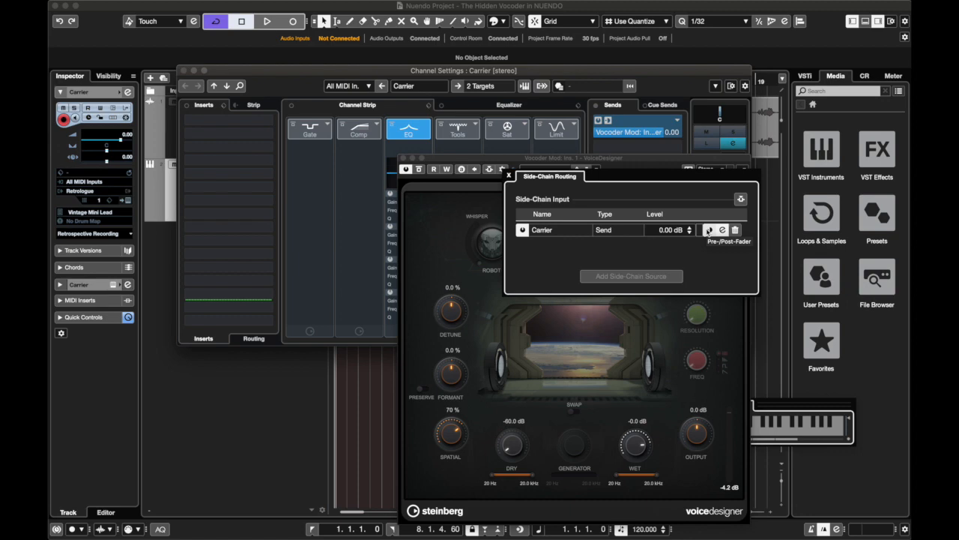
click(709, 229)
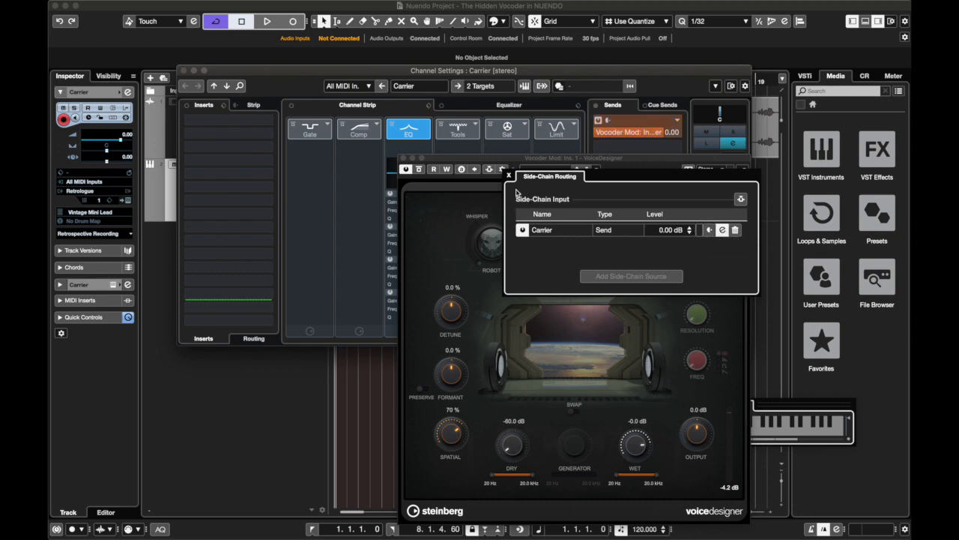
click(509, 177)
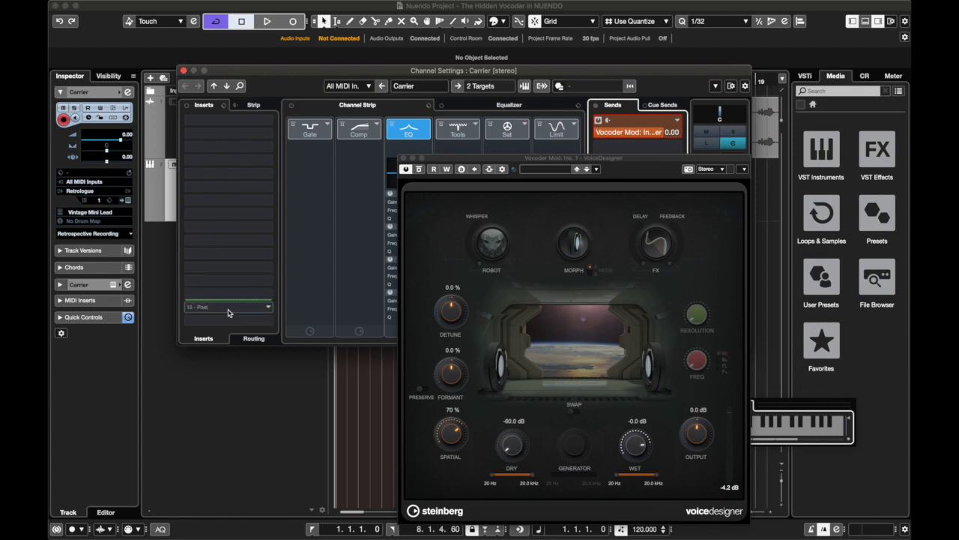
click(184, 71)
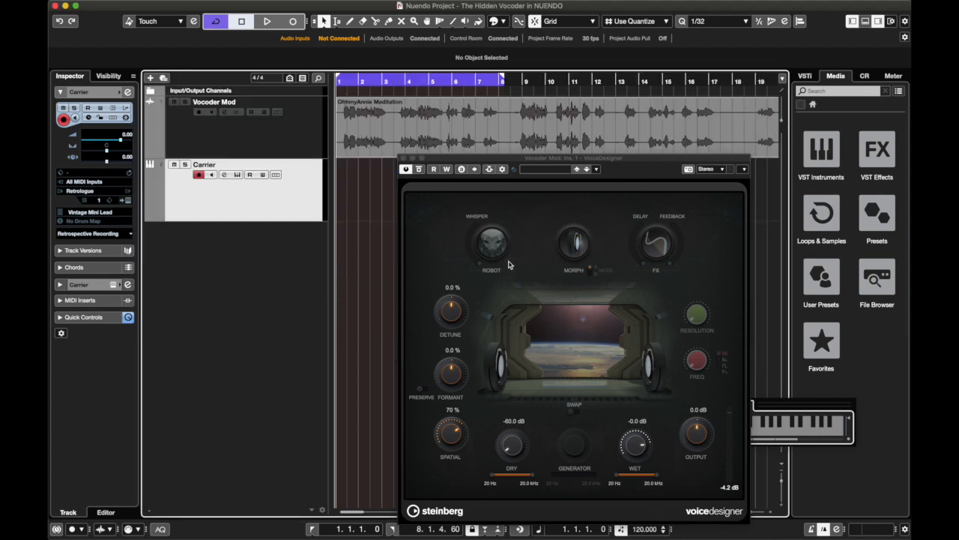
- Move the VoiceDesigner window higher, show the On-Screen Keyboard, and briefly play the Vocoder Mod voice on its own
drag(544, 165, 564, 90)
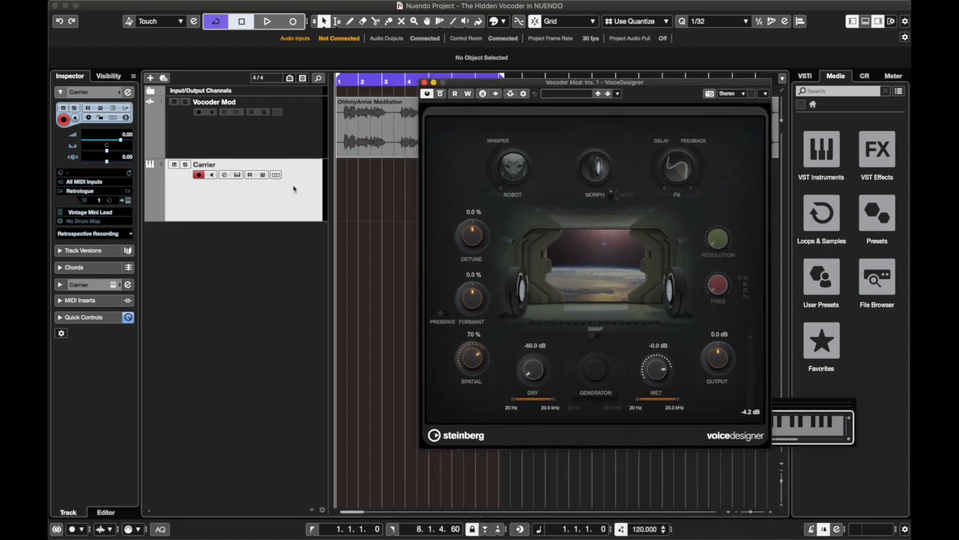
key(alt+k)
key(alt+k)
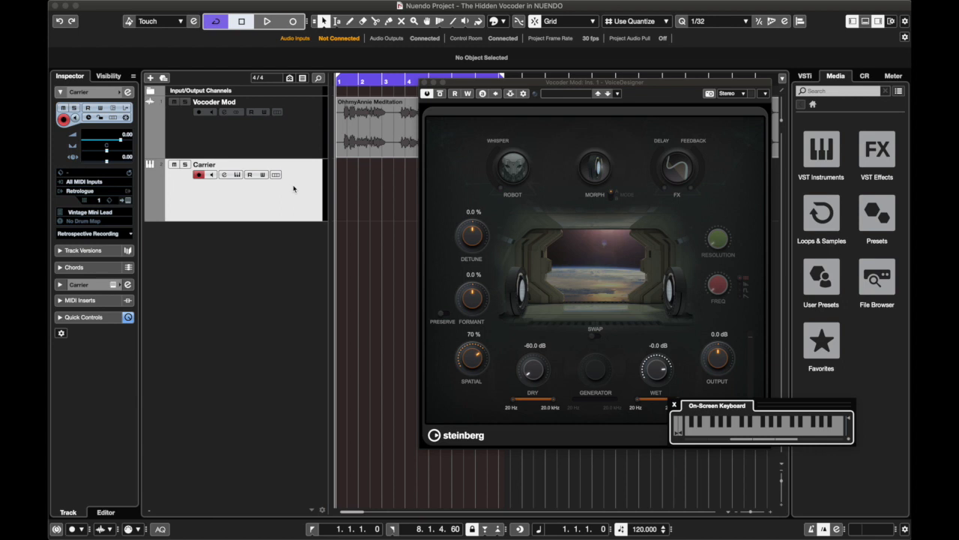
key(space)
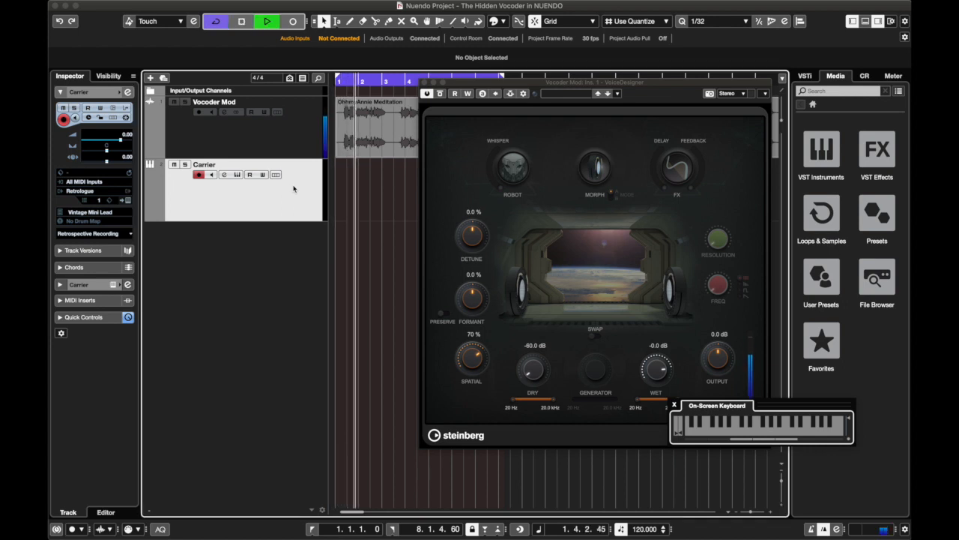
key(space)
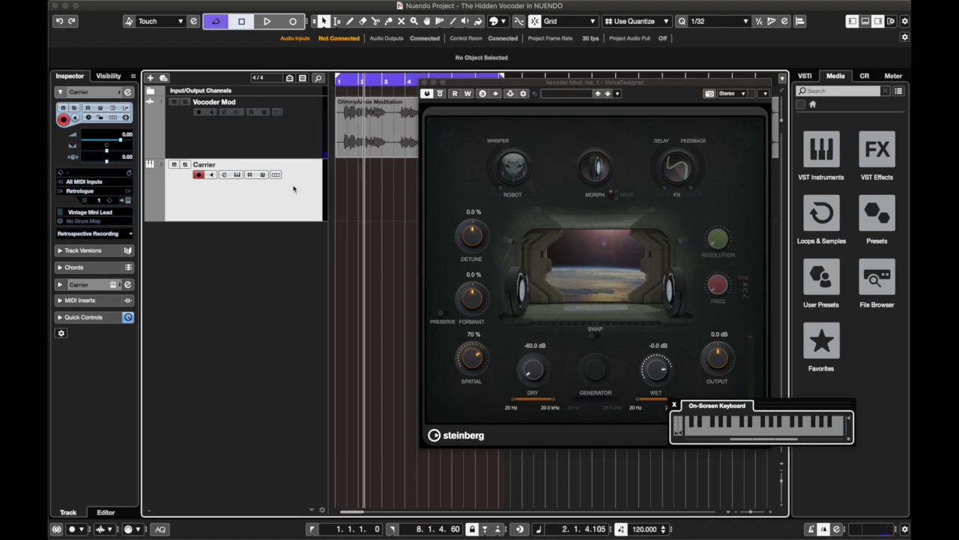
- Play the voice together with a three-note chord on the Carrier synth, and return to the project start
key(space)
key(z)
key(c)
key(b)
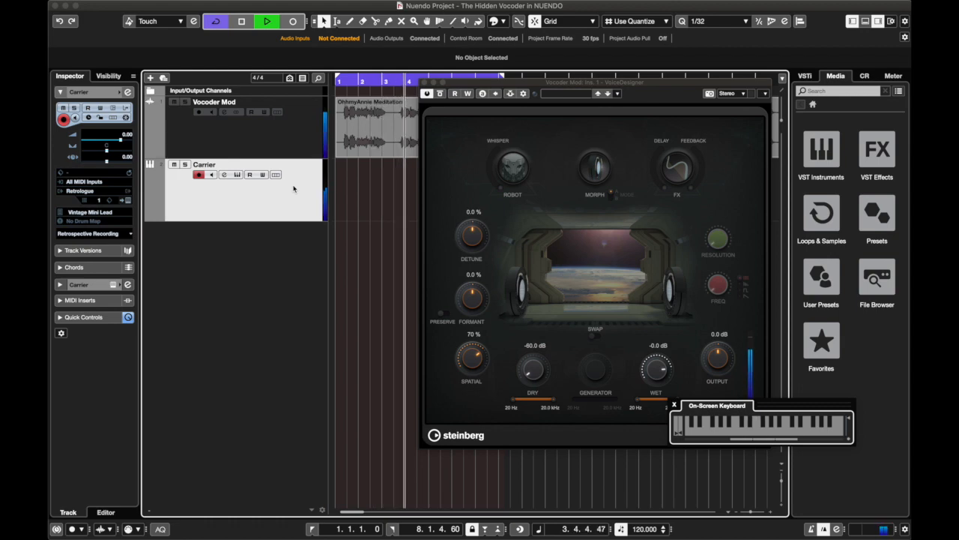
key(space)
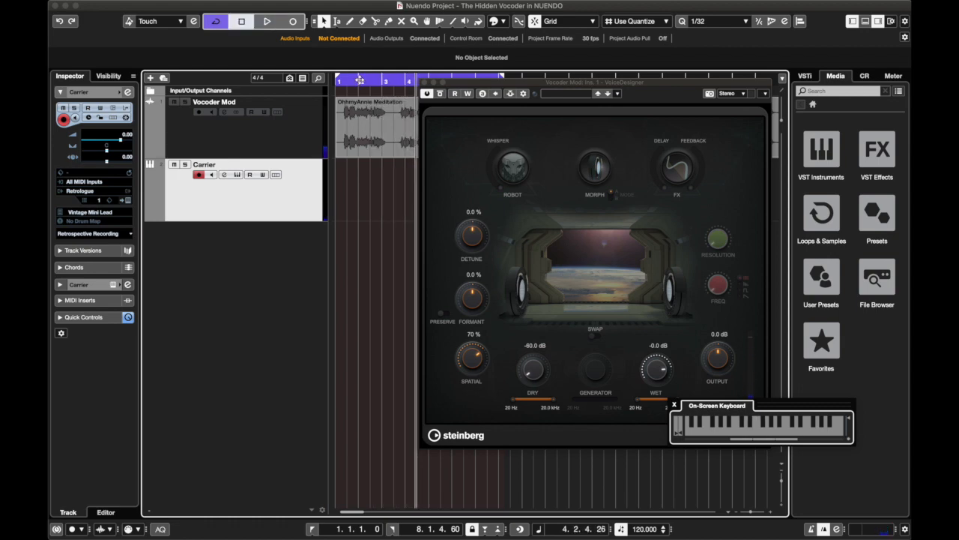
key(Home)
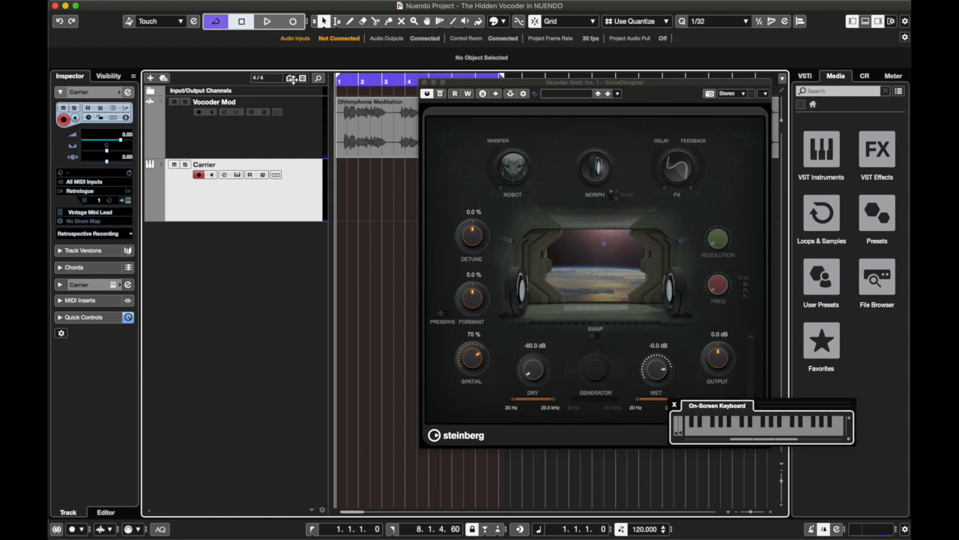
- Turn on the Morph module in VoiceDesigner and activate side-chaining in place of its internal generator
click(576, 213)
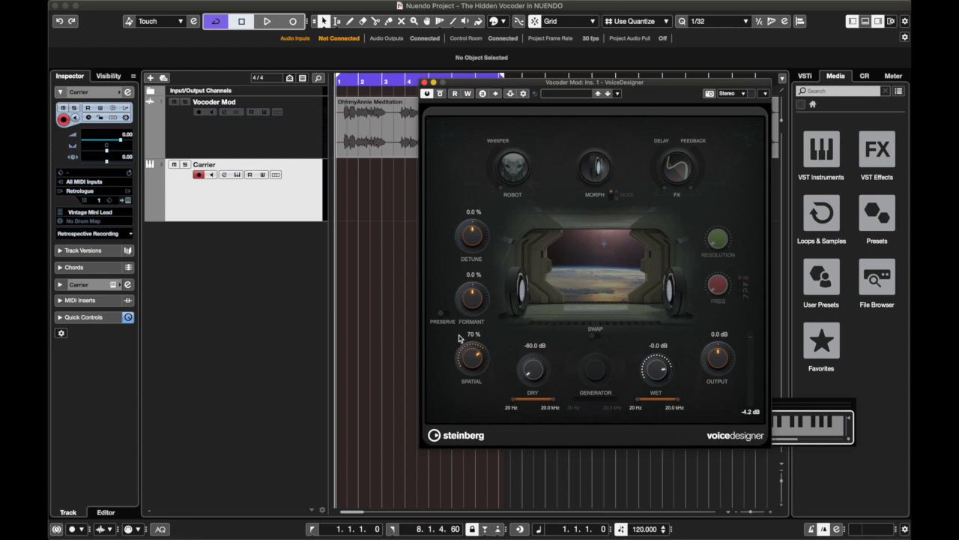
click(600, 173)
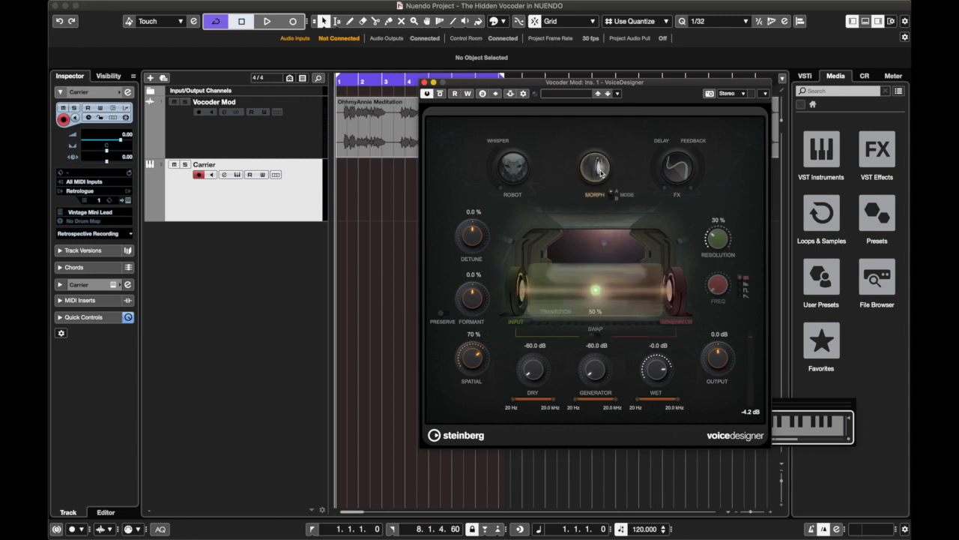
click(737, 294)
click(510, 93)
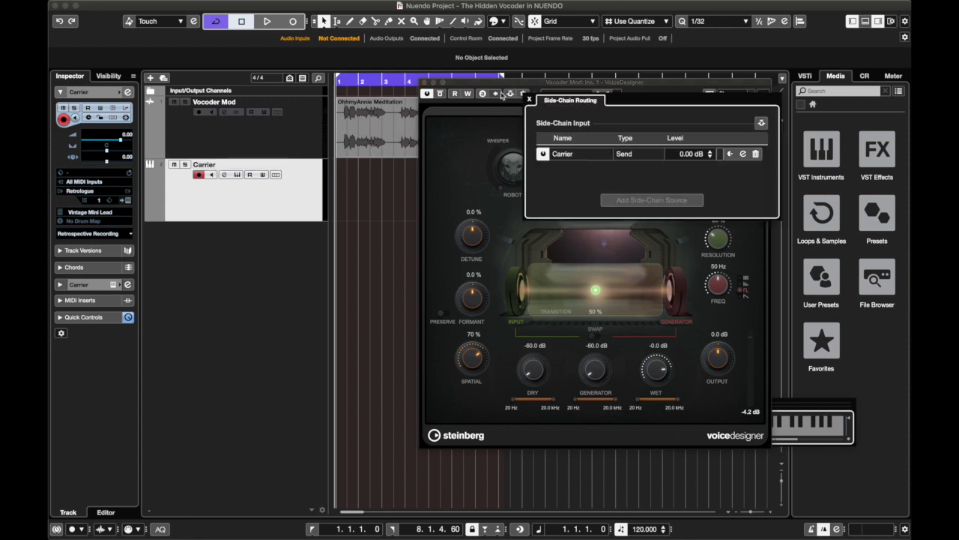
click(511, 94)
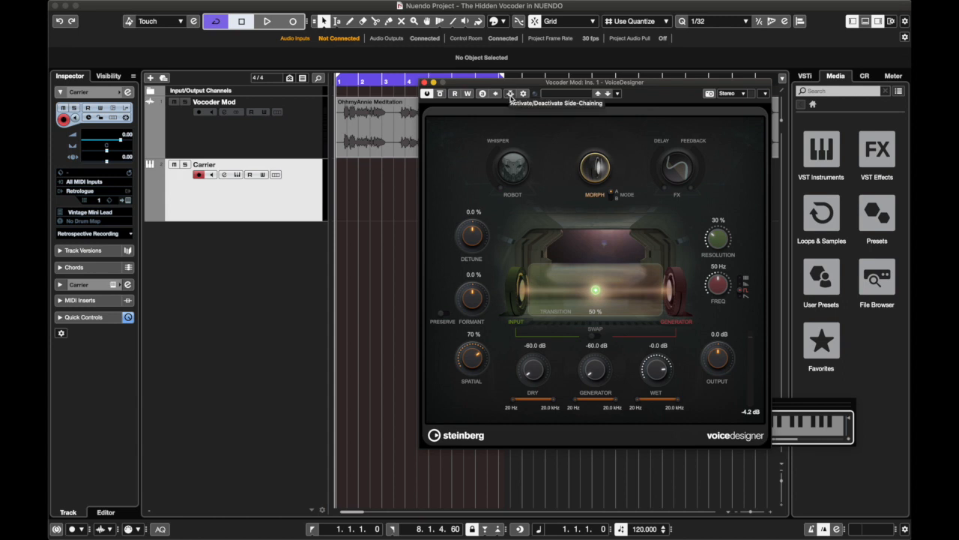
click(510, 95)
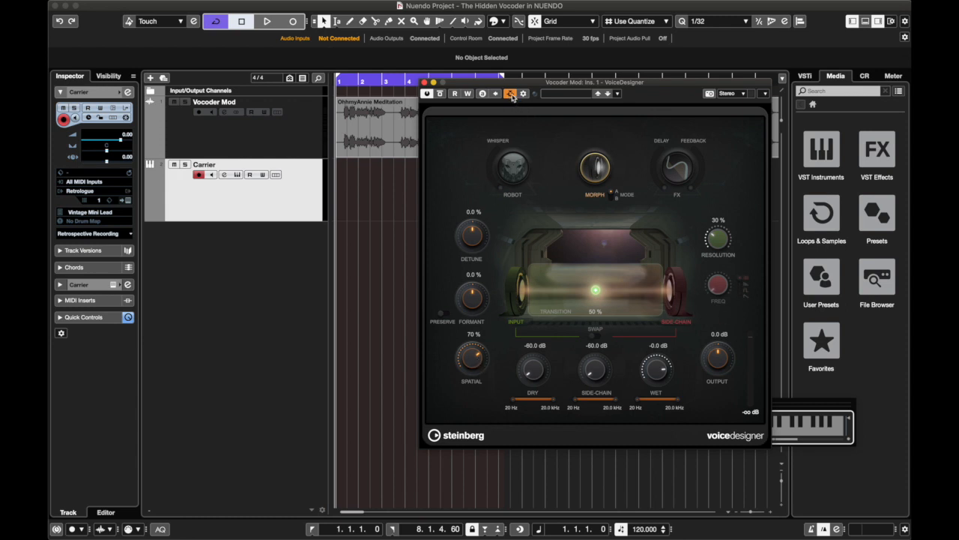
- Select the Vocoder Mod track, audition the side-chained morph from the start, and return to bar 1
click(258, 126)
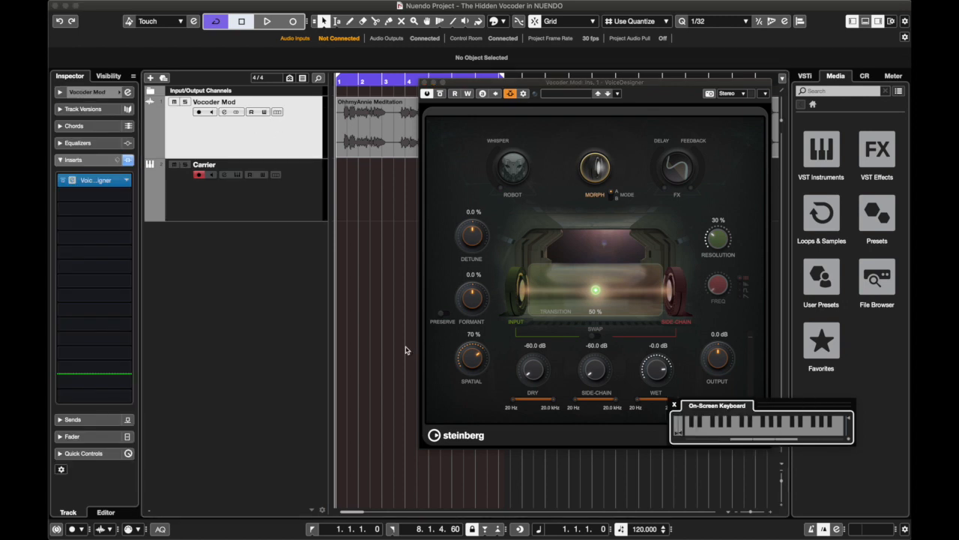
key(space)
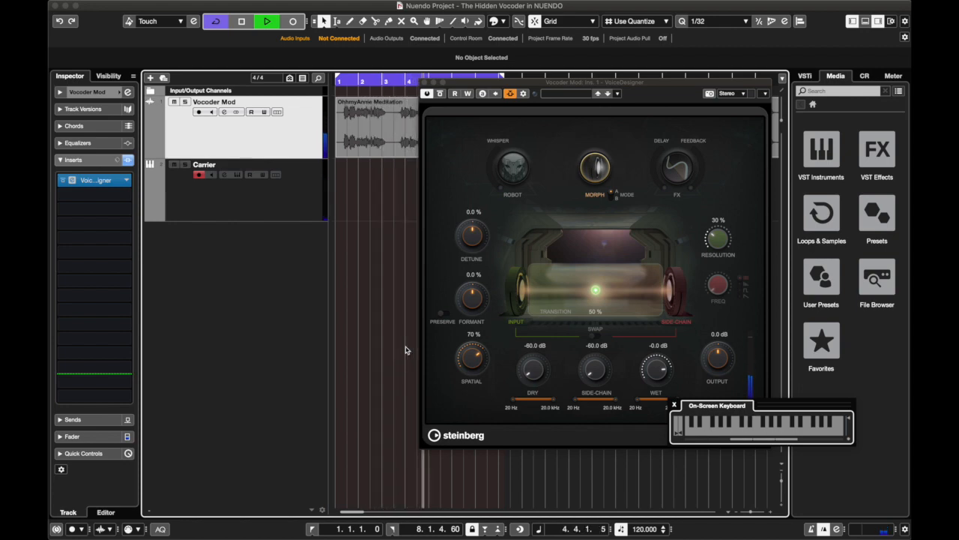
key(space)
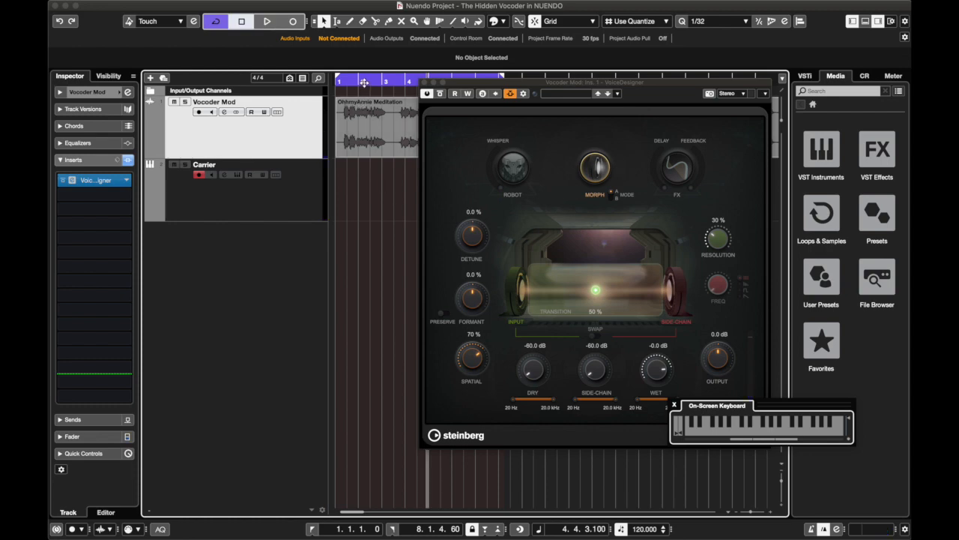
click(337, 82)
- Audition the Morph Transition at 100 % with playback from bar 1, and set it to 0 %
drag(591, 292, 662, 293)
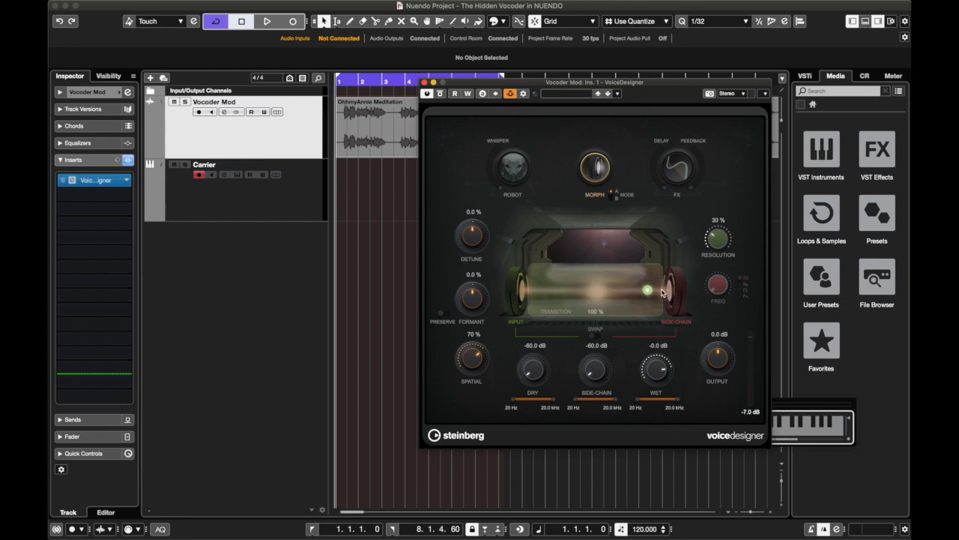
key(space)
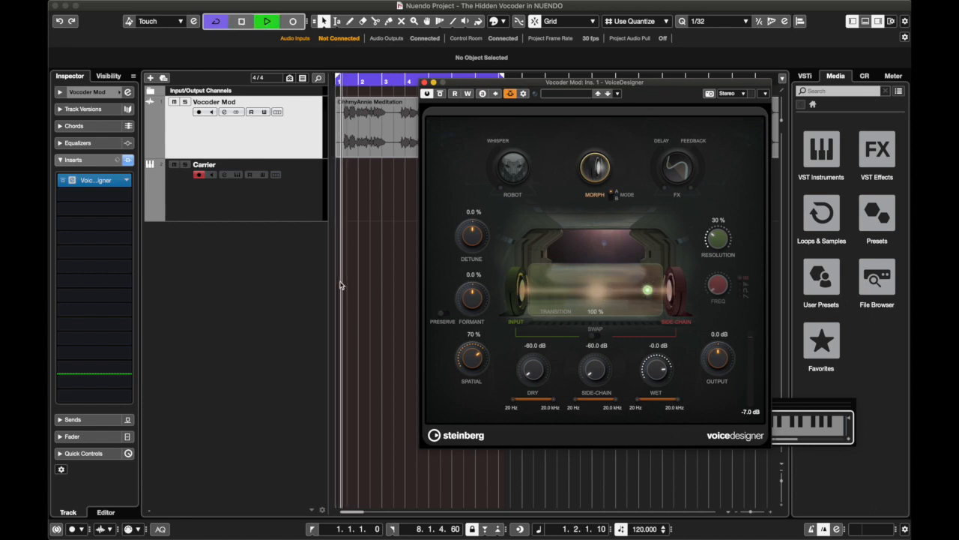
mouse_move(801, 408)
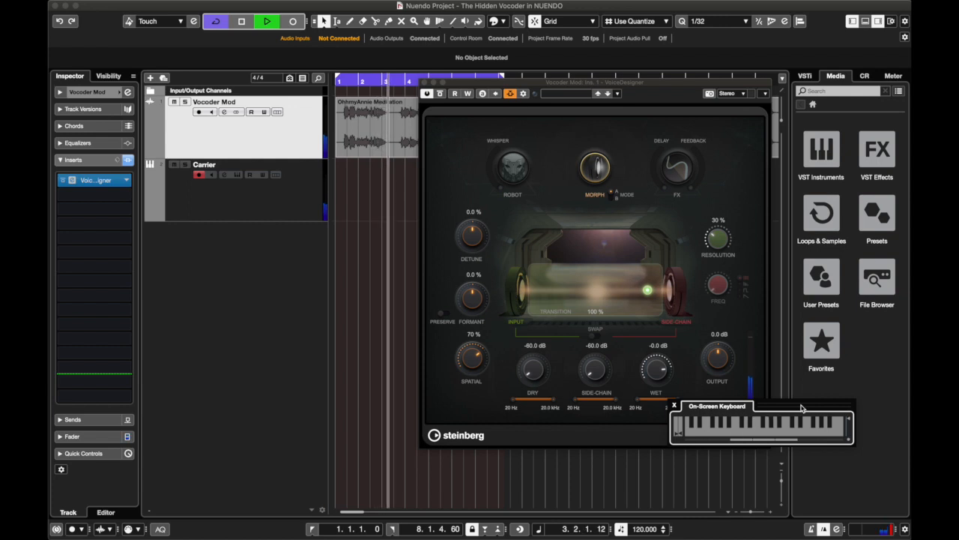
key(space)
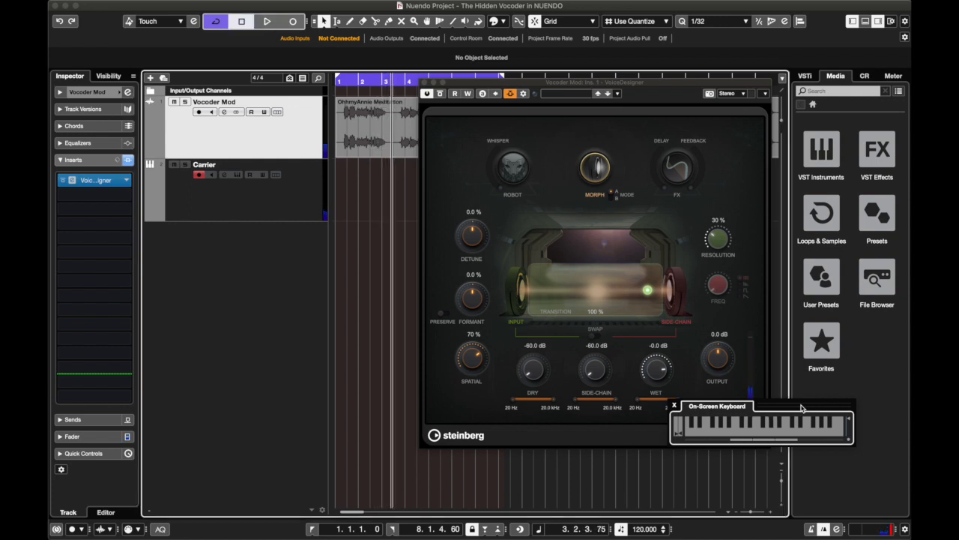
click(649, 290)
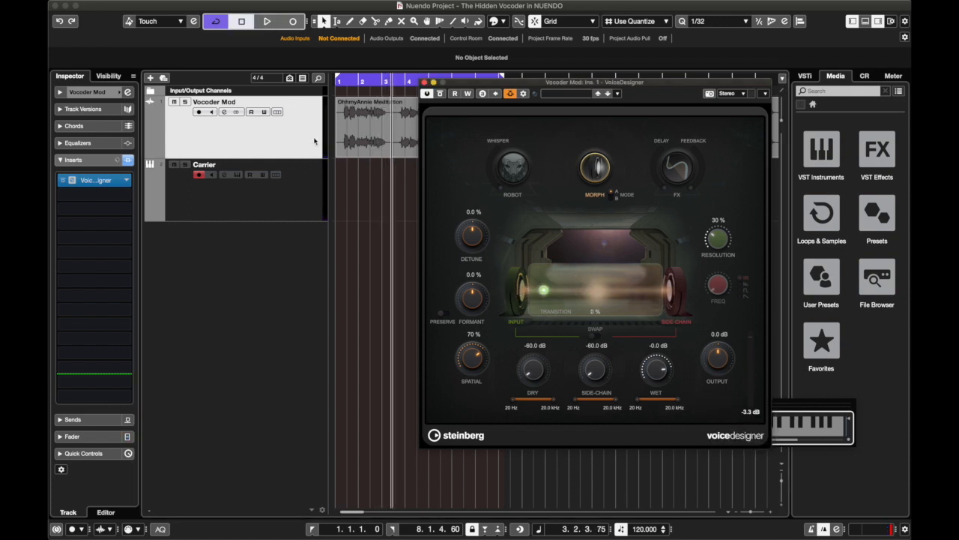
- Audition the side-chained morph with the Transition at 0 %, stop playback, and set the Transition to 51 %
key(space)
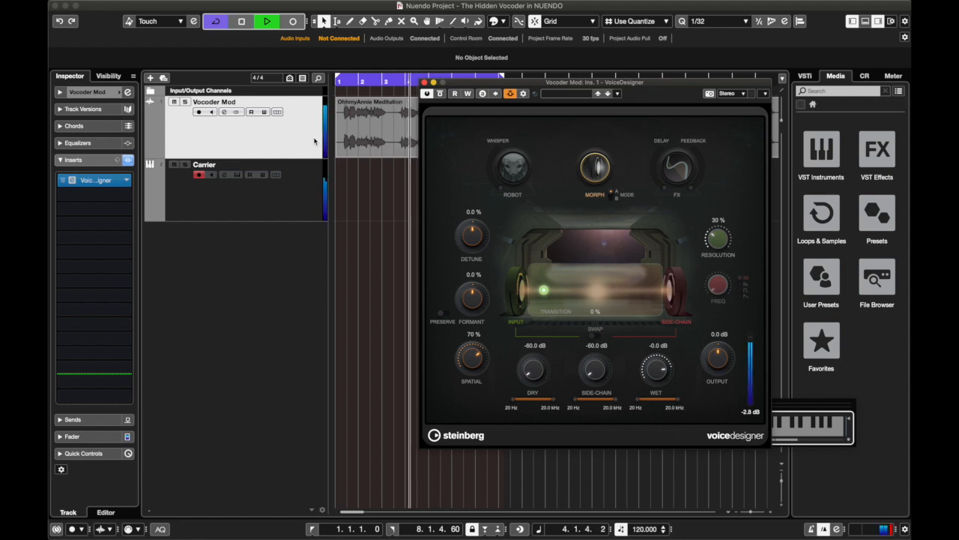
key(space)
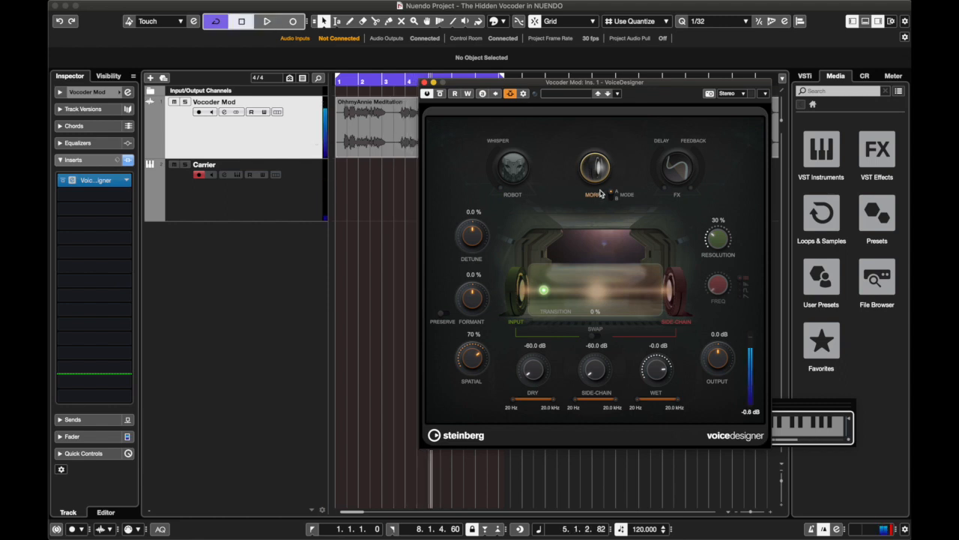
drag(544, 290, 598, 297)
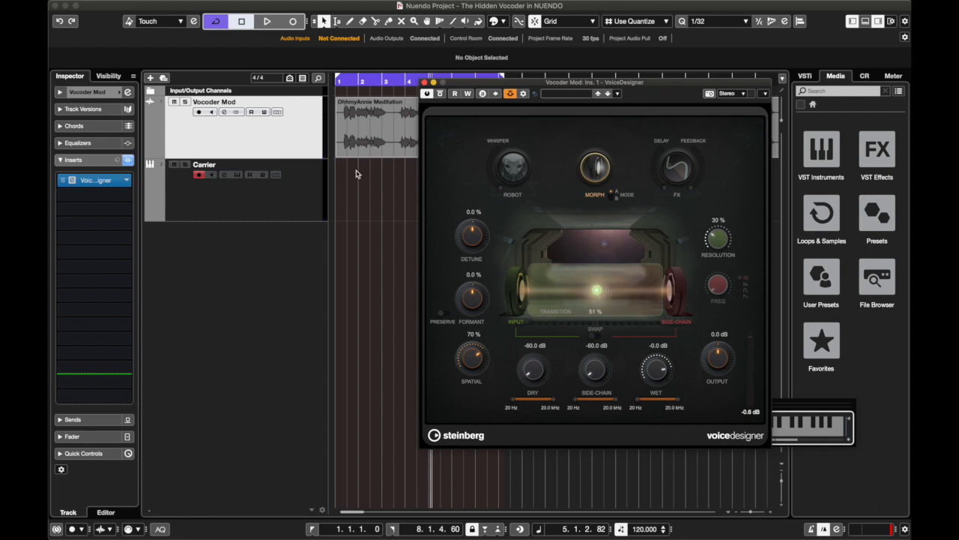
- Switch the Morph module to mode B, and set Spatial to 100 % and Resolution to 70 %
click(612, 198)
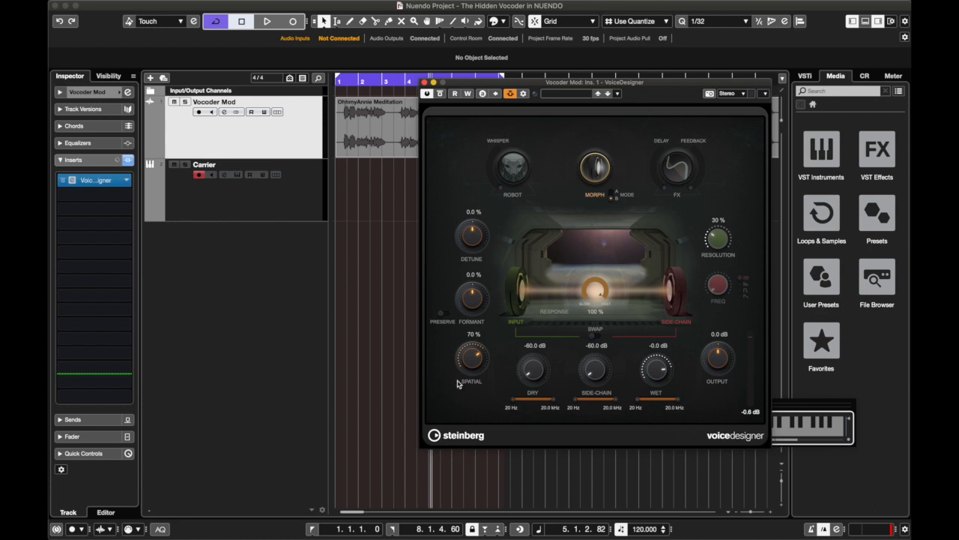
drag(478, 365, 478, 315)
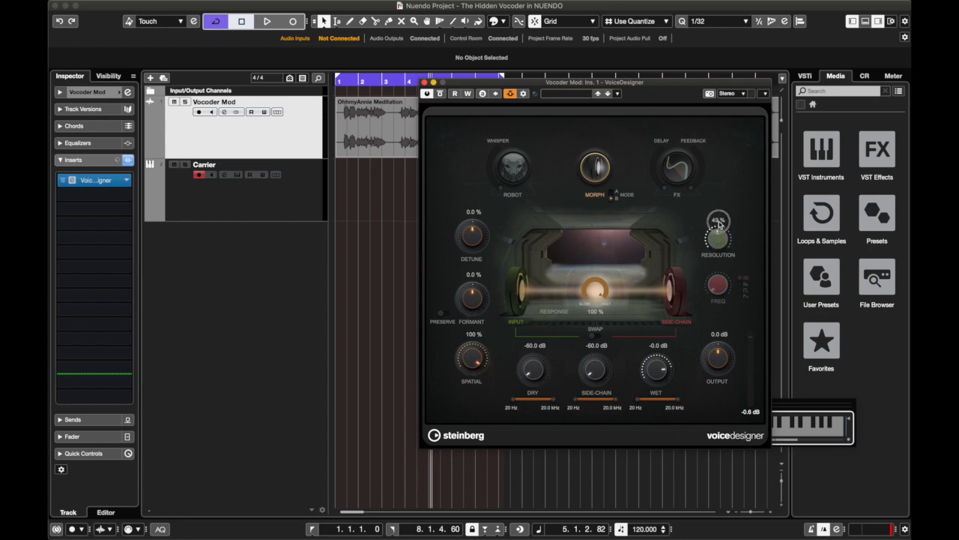
drag(720, 211, 723, 204)
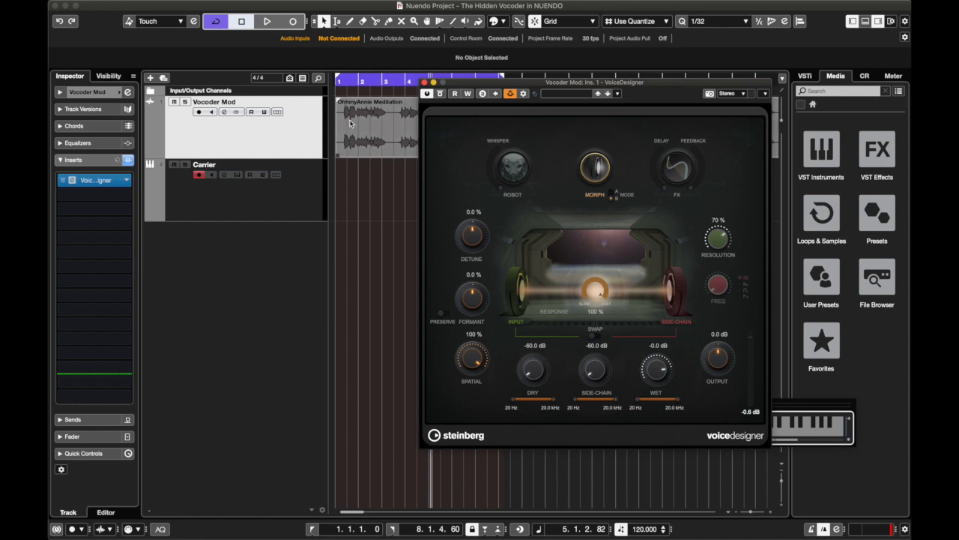
- Select the Carrier track and audition the voice from bar 1 while playing a three-note chord, and return to bar 1
drag(366, 81, 307, 79)
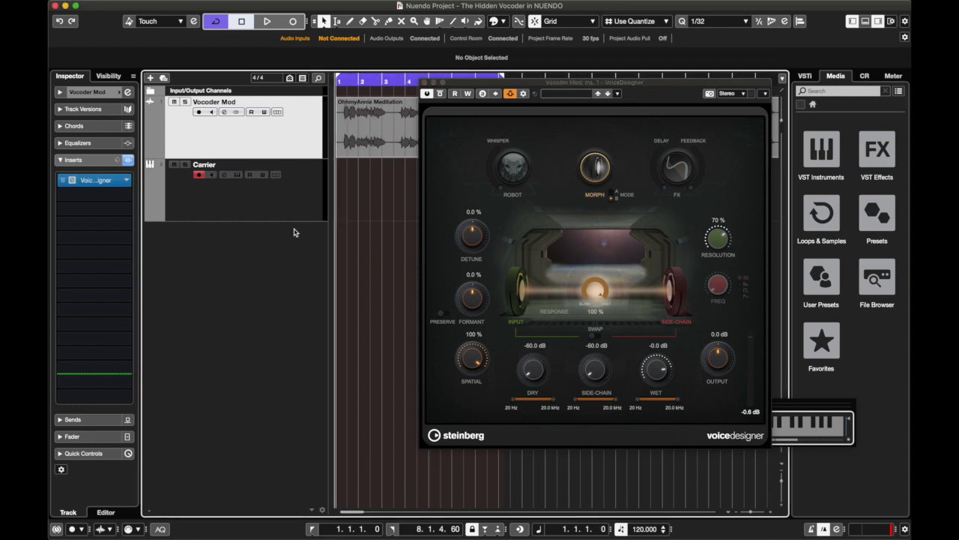
key(space)
key(Down)
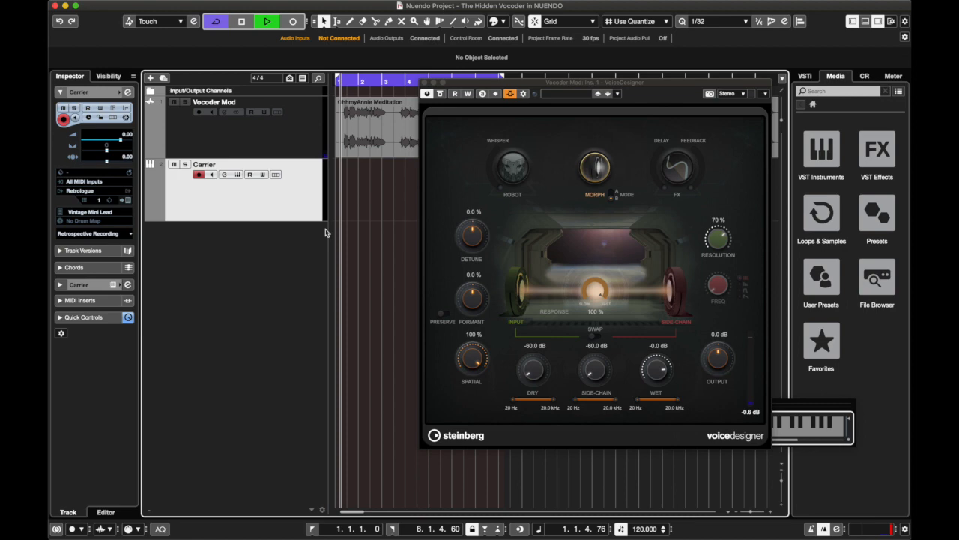
click(806, 409)
key(q)
key(e)
key(t)
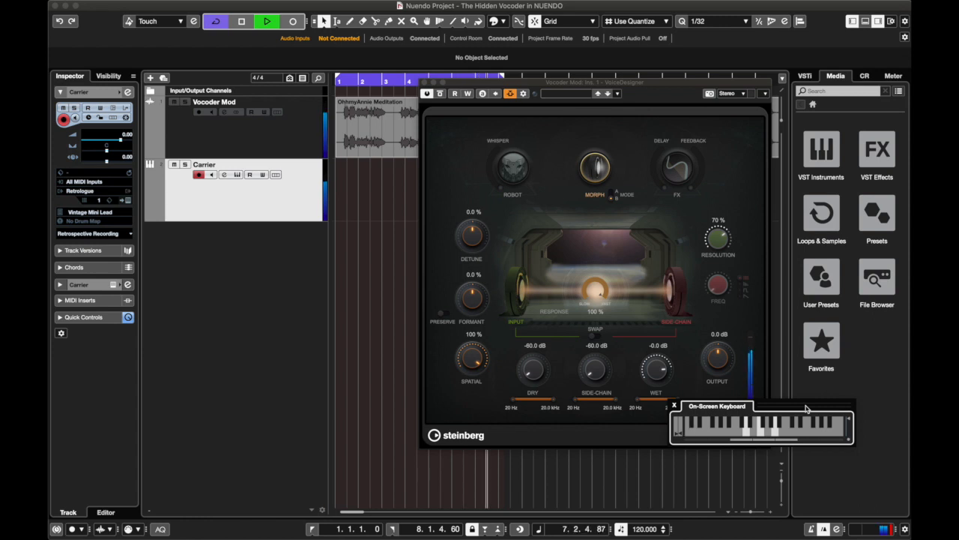
key(space)
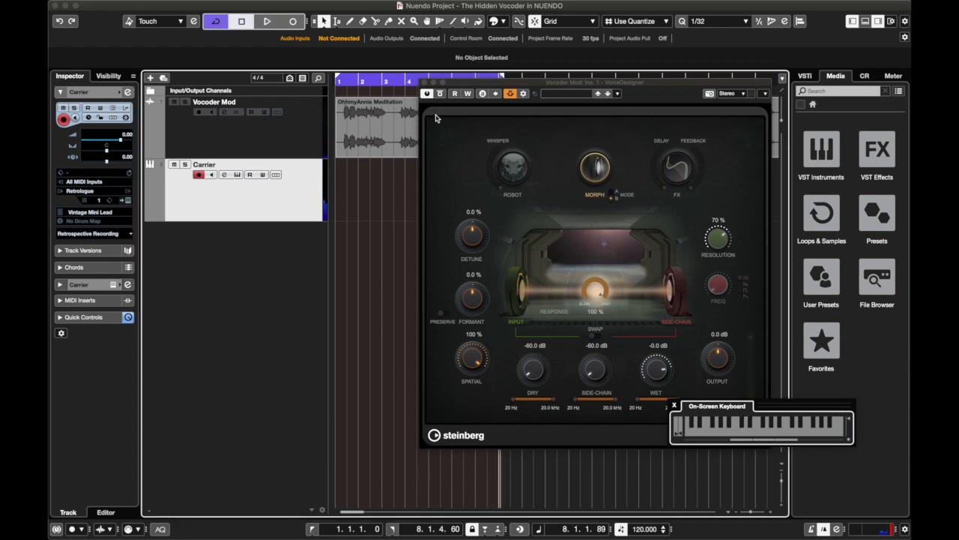
drag(375, 84, 303, 84)
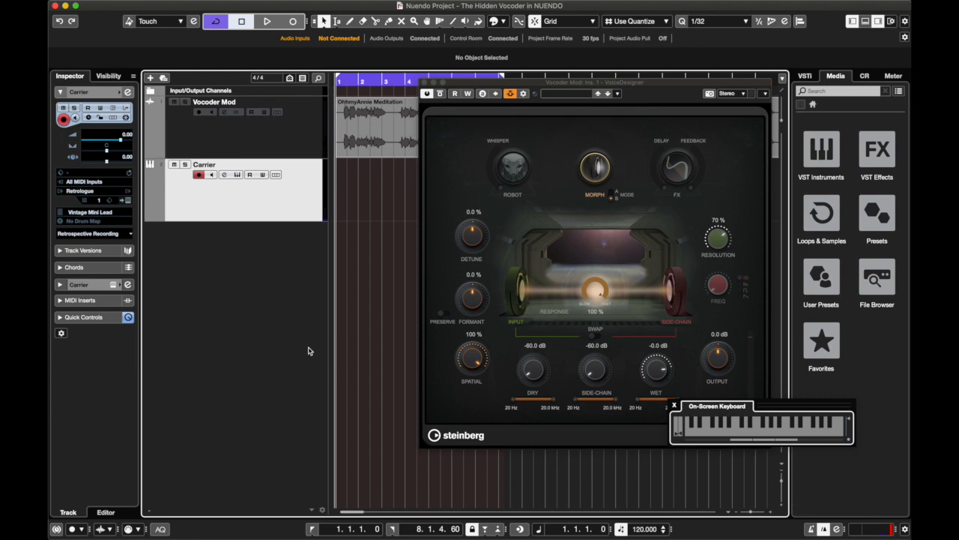
click(238, 176)
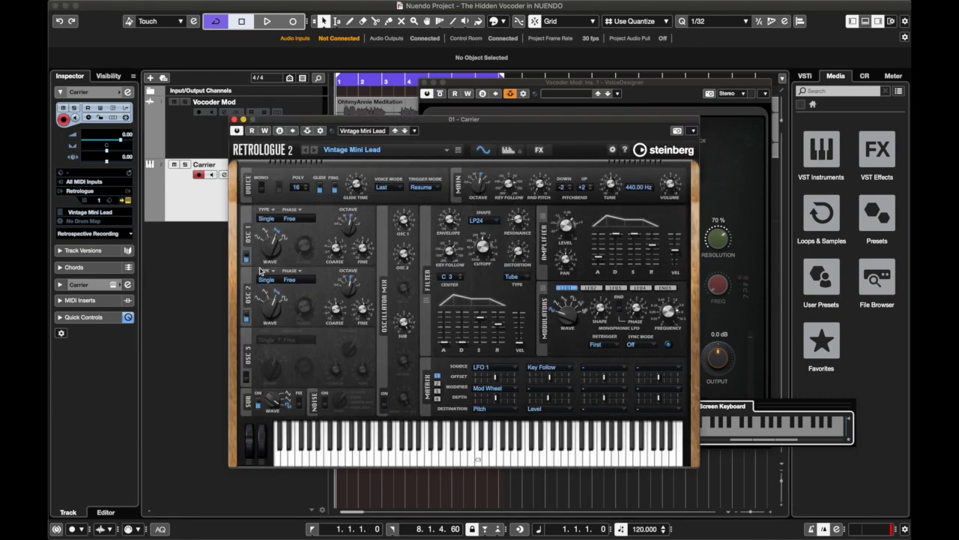
click(232, 120)
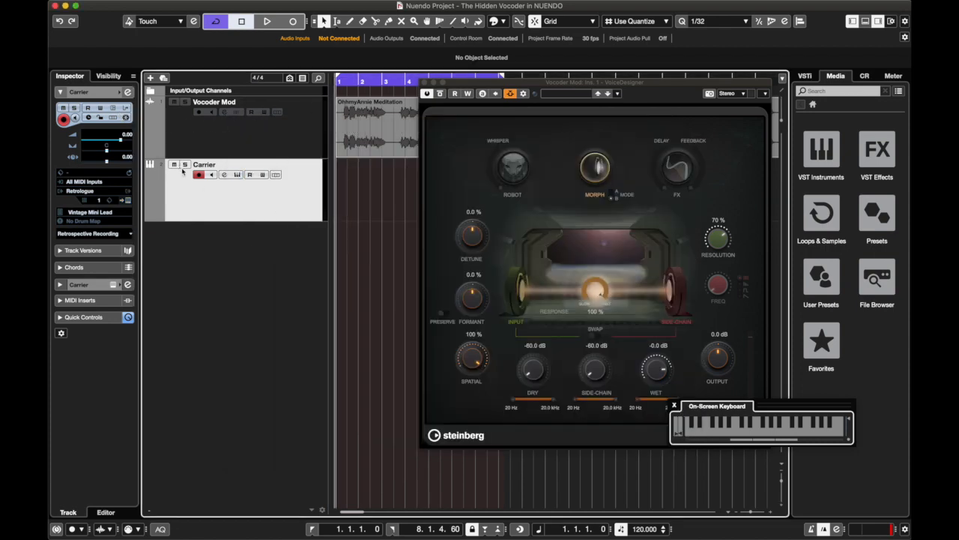
key(space)
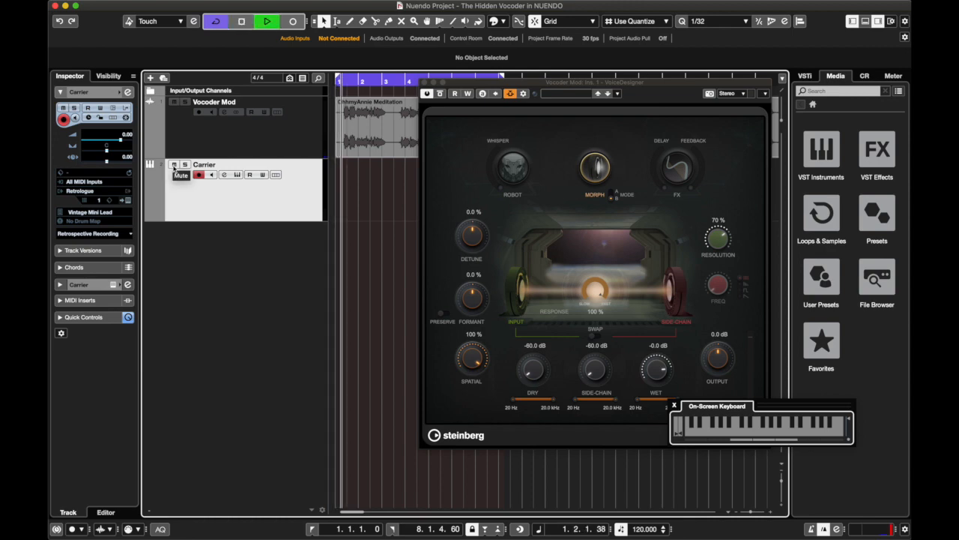
key(space)
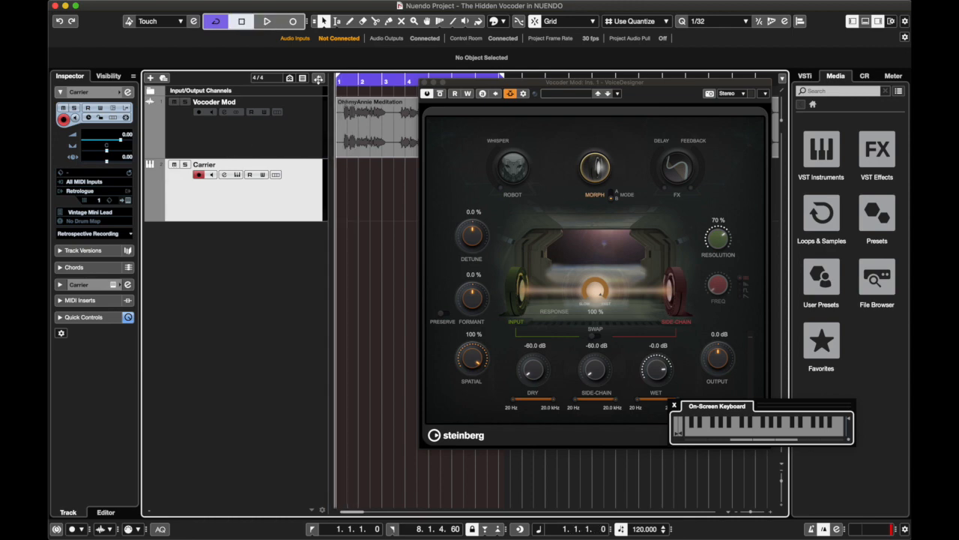
click(93, 234)
click(98, 258)
click(293, 22)
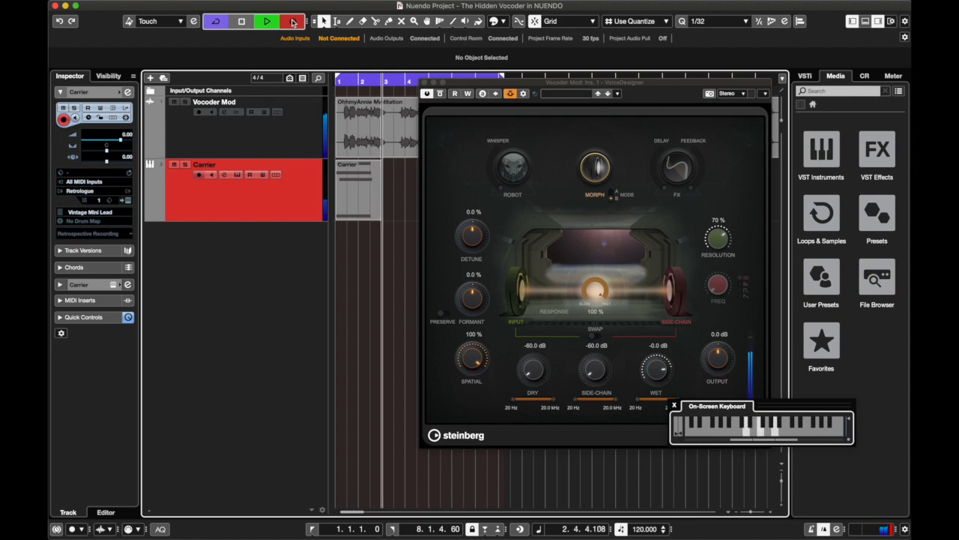
click(293, 21)
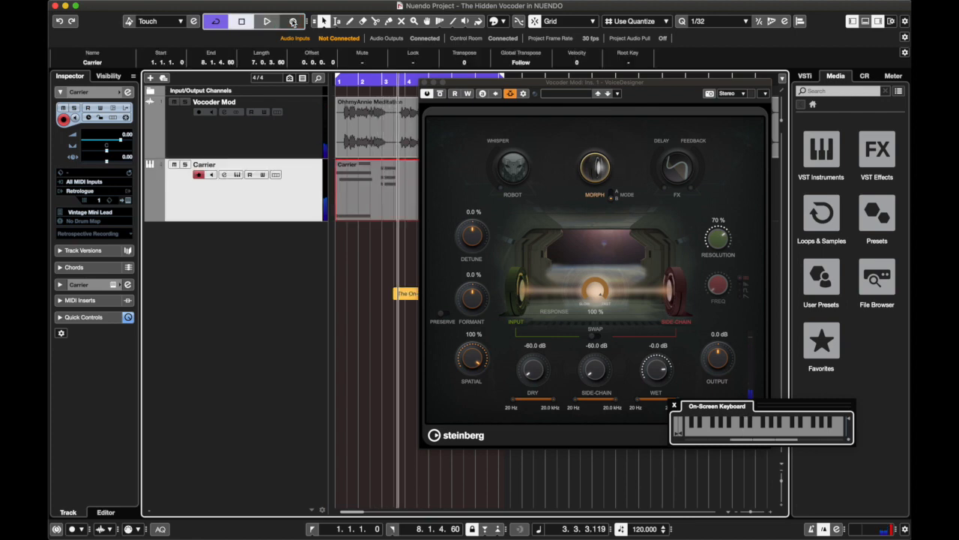
key(Delete)
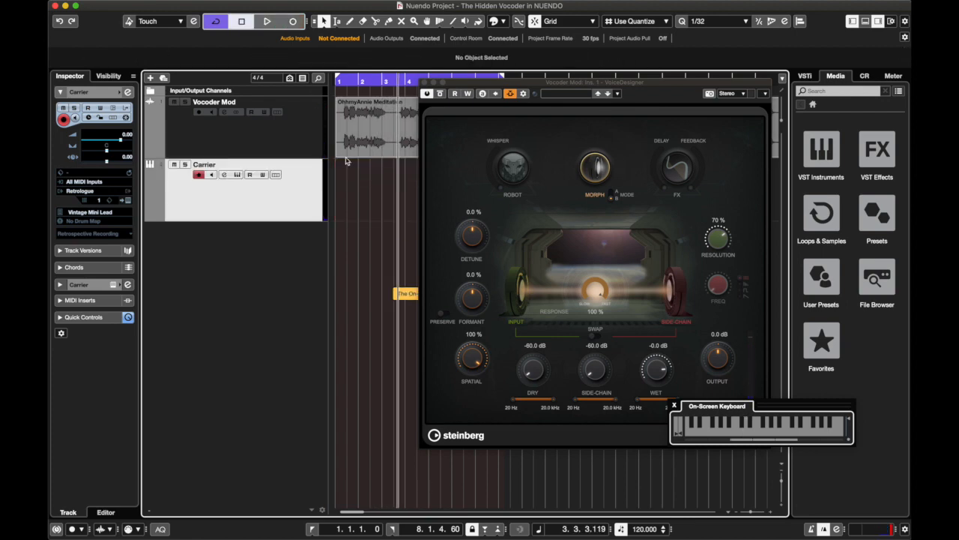
- Record a chord progression on the Carrier track from bar 1 to bar 8, using the on-screen keyboard
click(339, 79)
click(296, 23)
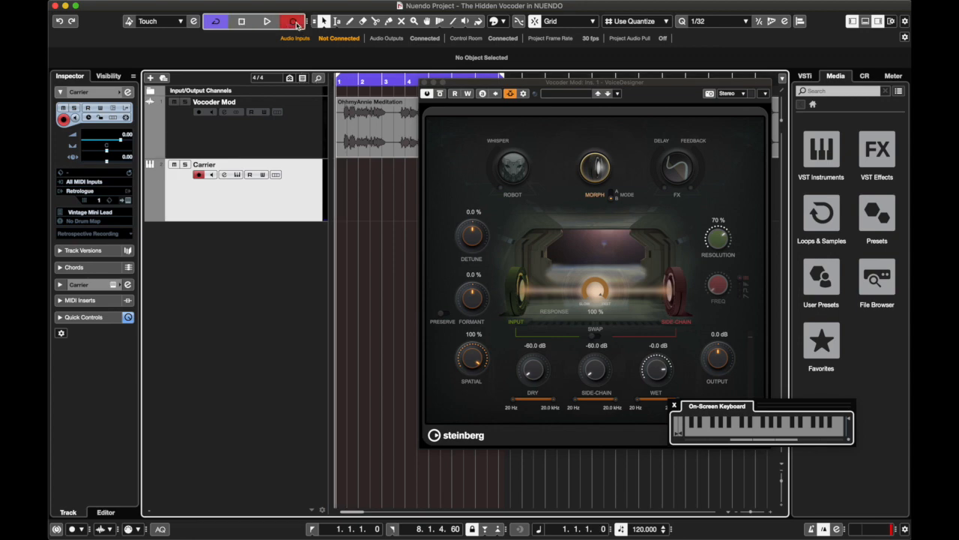
key(t)
key(e)
key(z)
key(i)
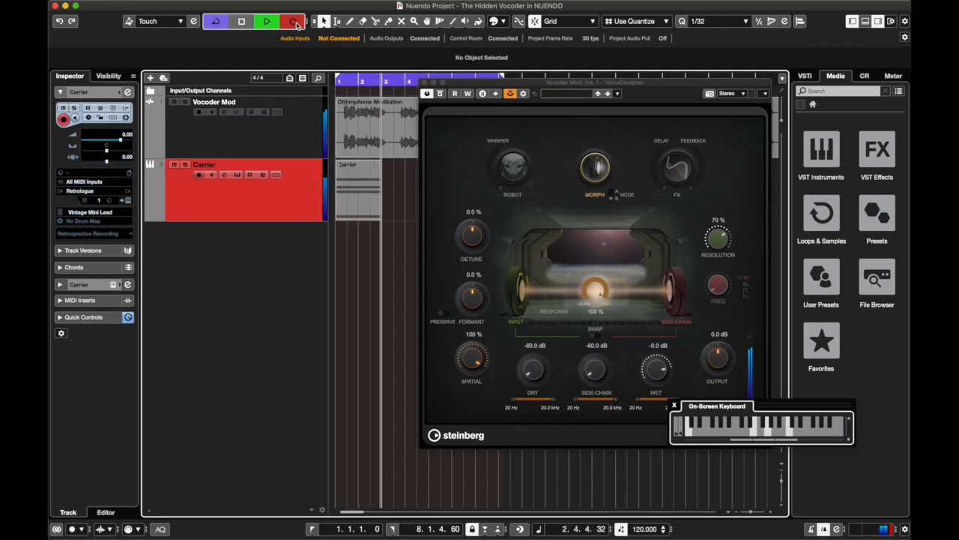
key(r)
key(y)
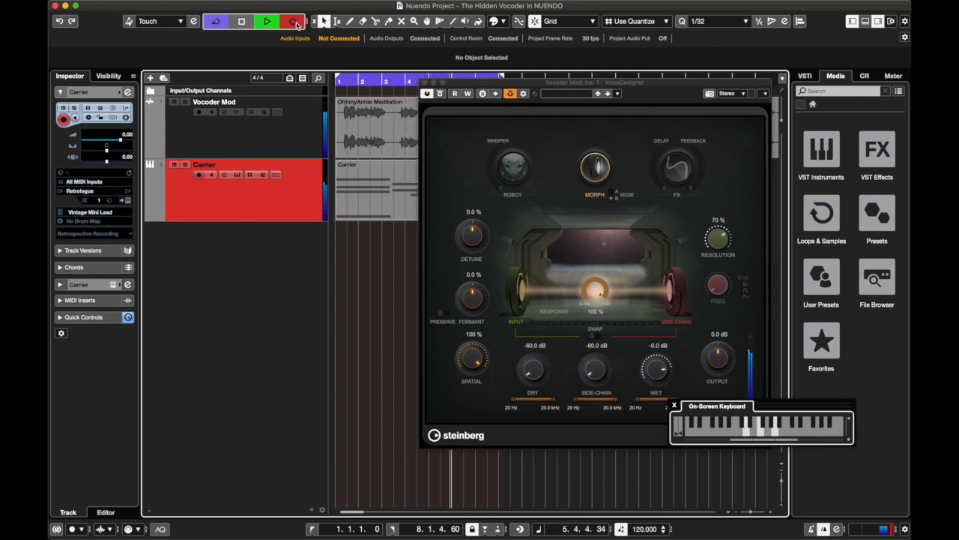
key(t)
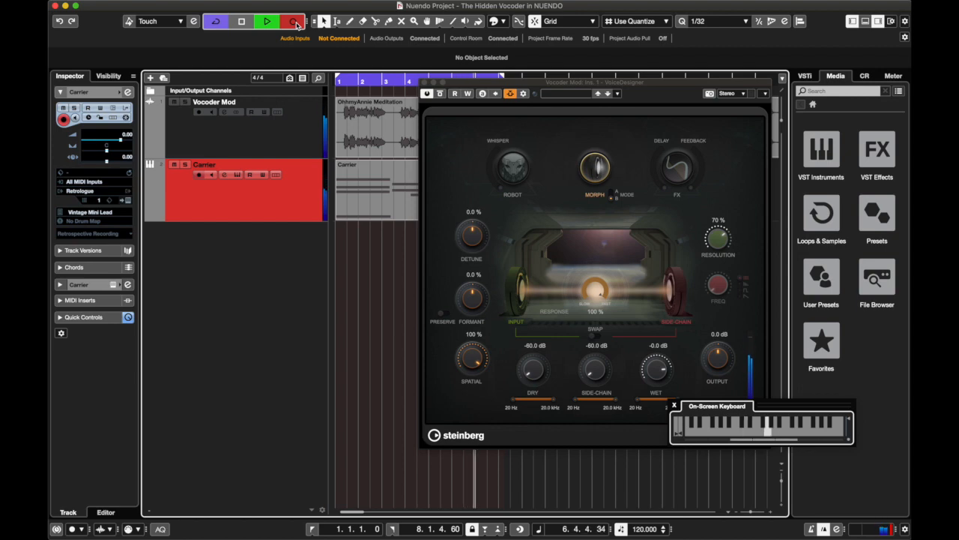
key(b)
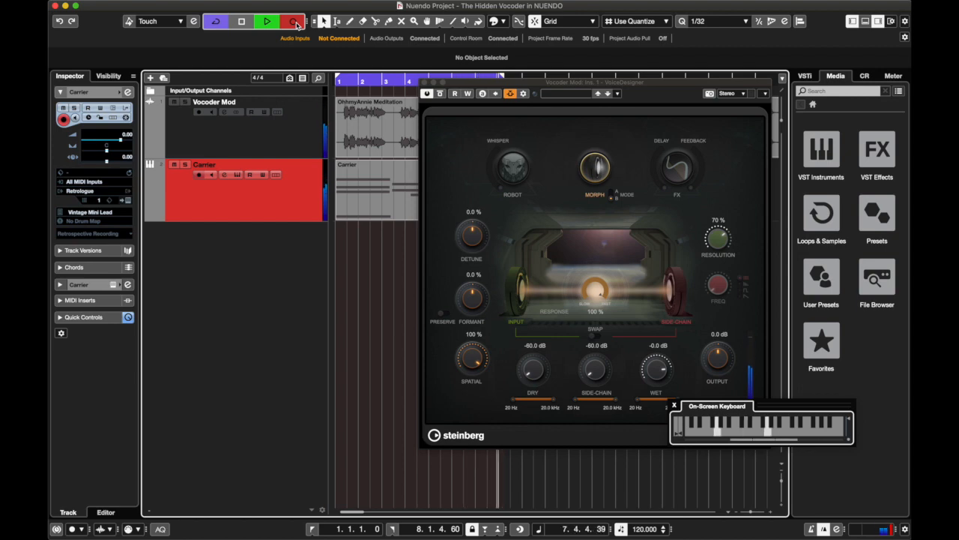
key(space)
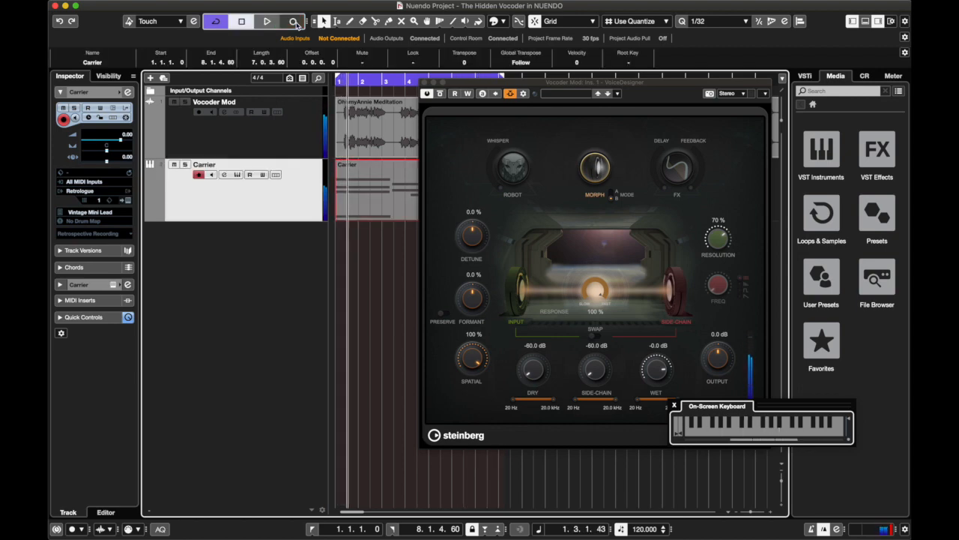
- Open the recorded Carrier part for note editing during playback and correct the second chord to F2, C3, F3 and A3
key(space)
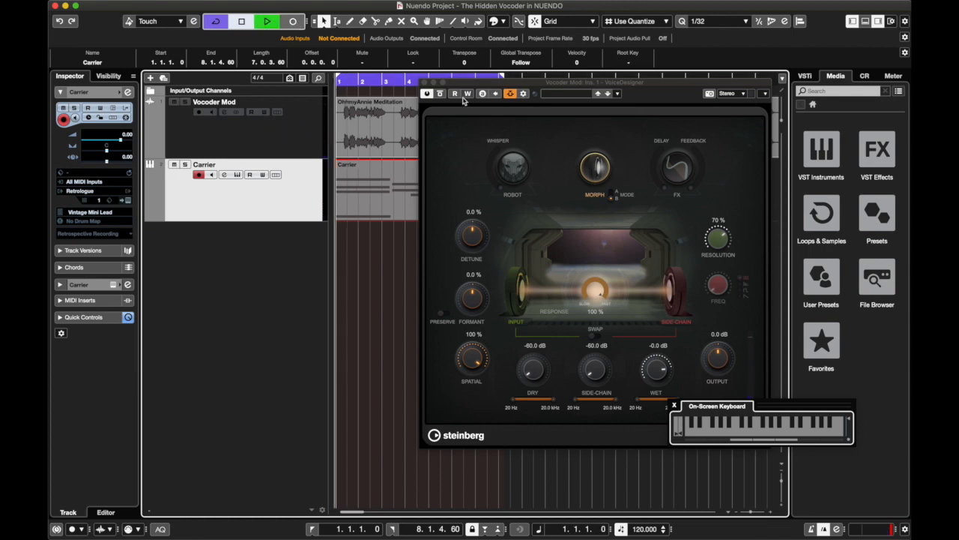
double_click(406, 190)
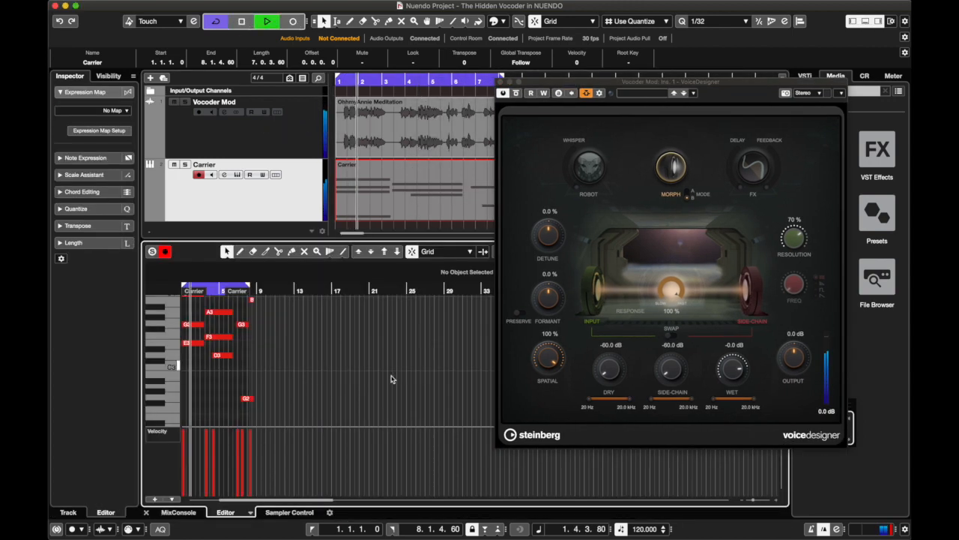
drag(217, 356, 218, 413)
key(space)
- Clean up the last chord to G2, D3, G3 and B3 with aligned starts and no stray notes, and close the note editor
click(247, 398)
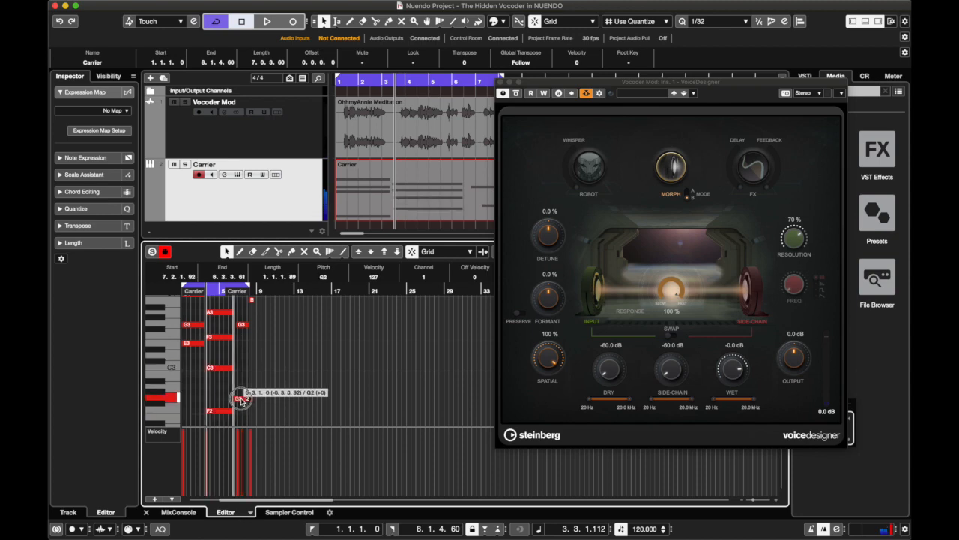
scroll(232, 360, up, 2)
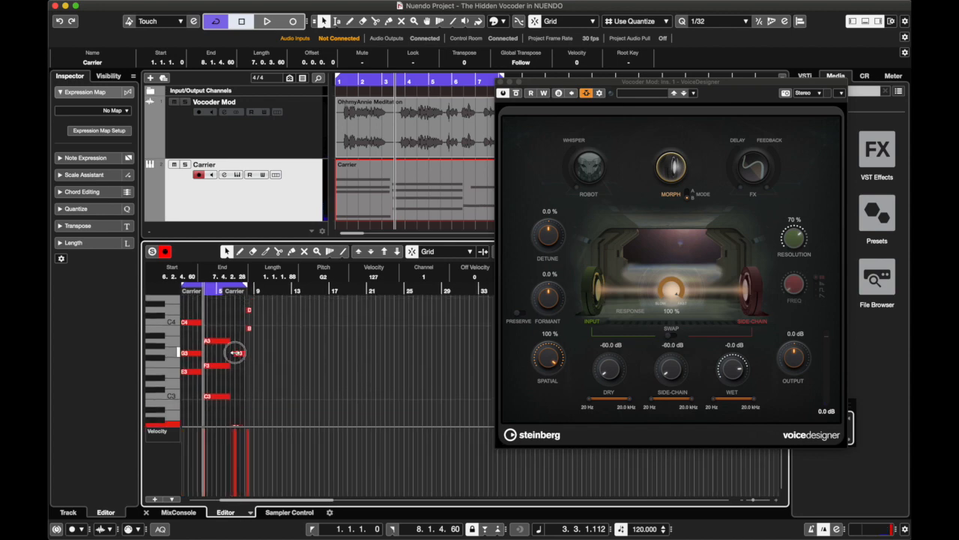
click(235, 352)
drag(262, 299, 236, 384)
key(Delete)
click(237, 354)
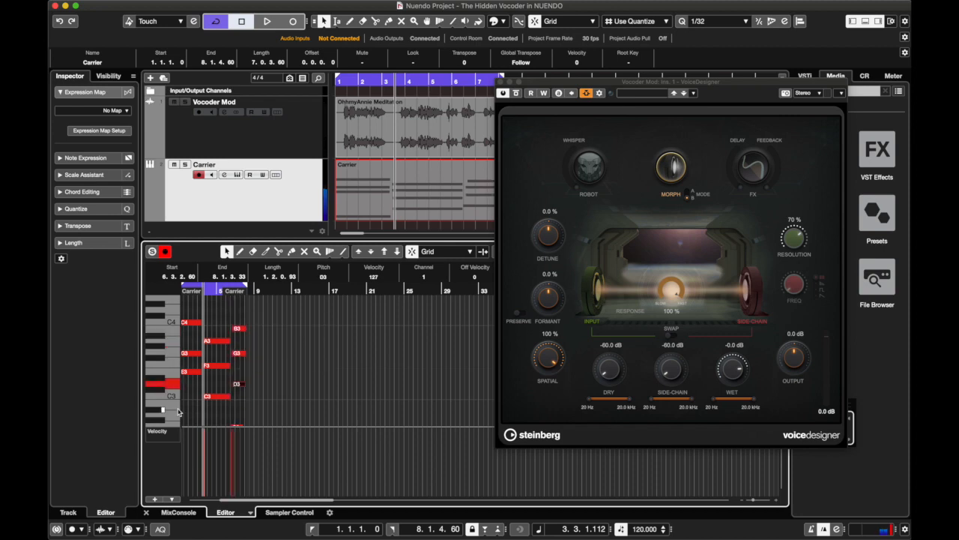
click(146, 512)
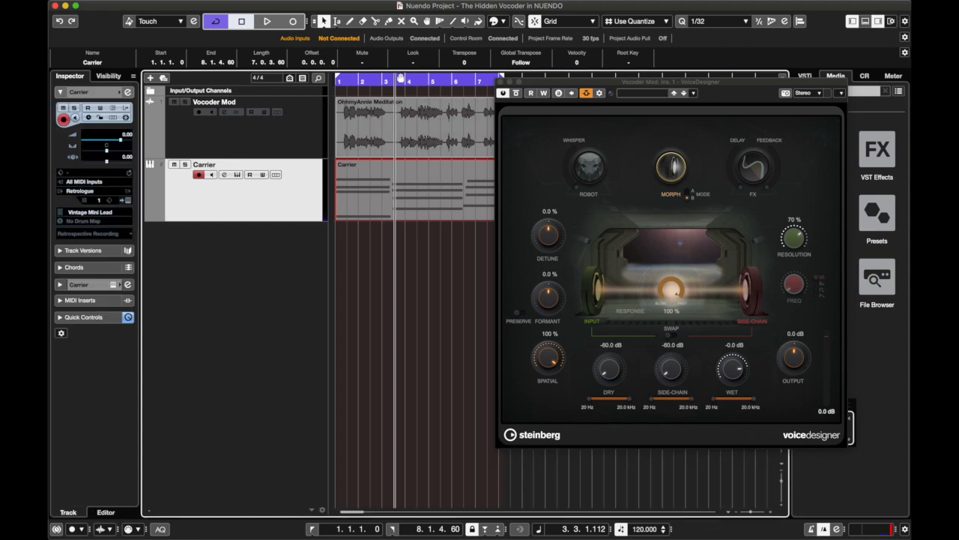
- Play the edited Carrier part from bar 1, shift the VoiceDesigner window aside, and check the Retrologue synth before closing it
click(381, 81)
drag(370, 82, 330, 87)
key(space)
drag(582, 87, 541, 111)
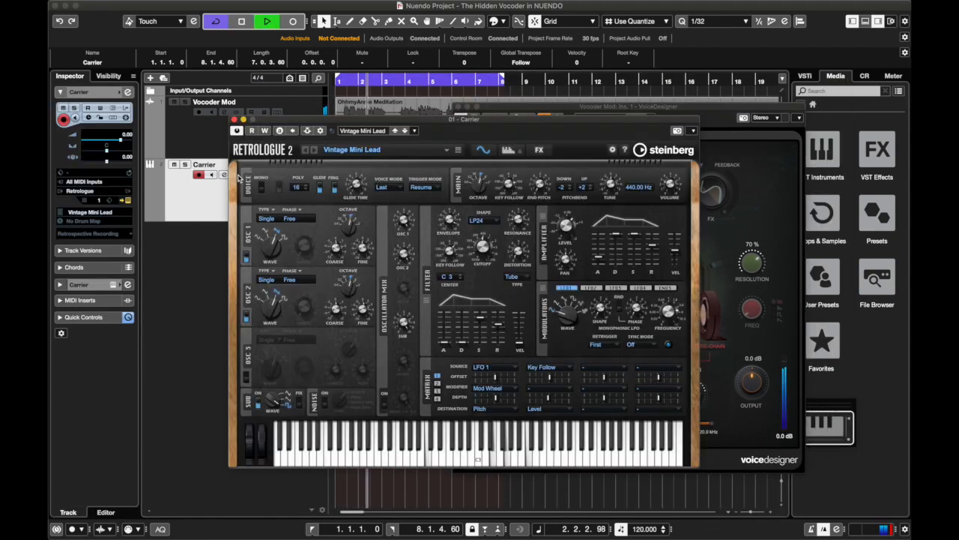
click(236, 175)
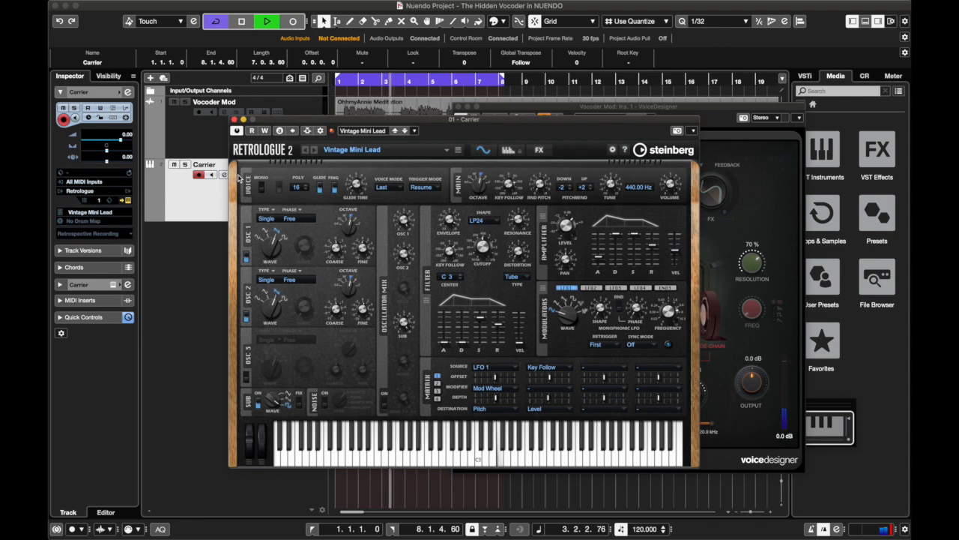
click(234, 119)
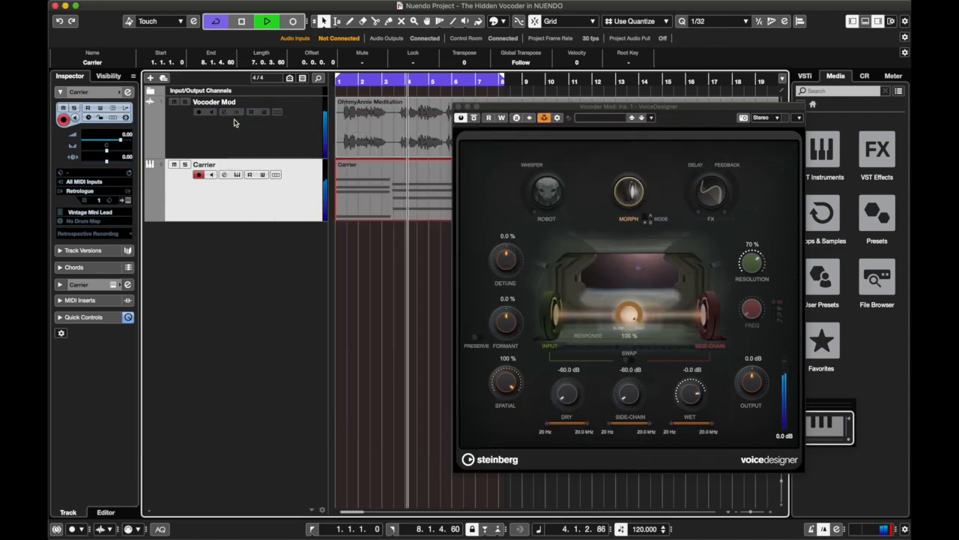
- Move the start of the Carrier part's second chord to 3.1.3.48, and extend the cycle end to 8.4.3.60 for playback
double_click(377, 183)
drag(213, 330, 204, 396)
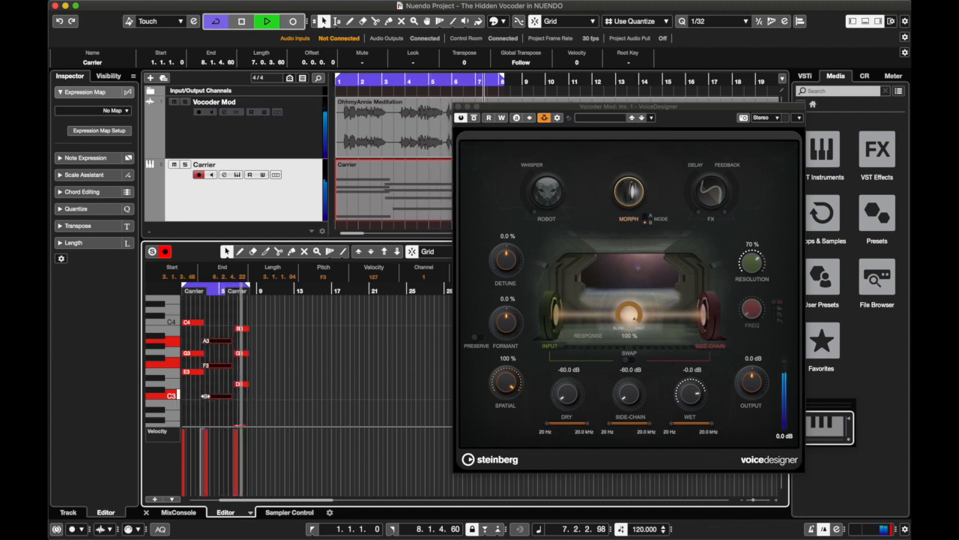
key(space)
drag(504, 79, 520, 78)
key(space)
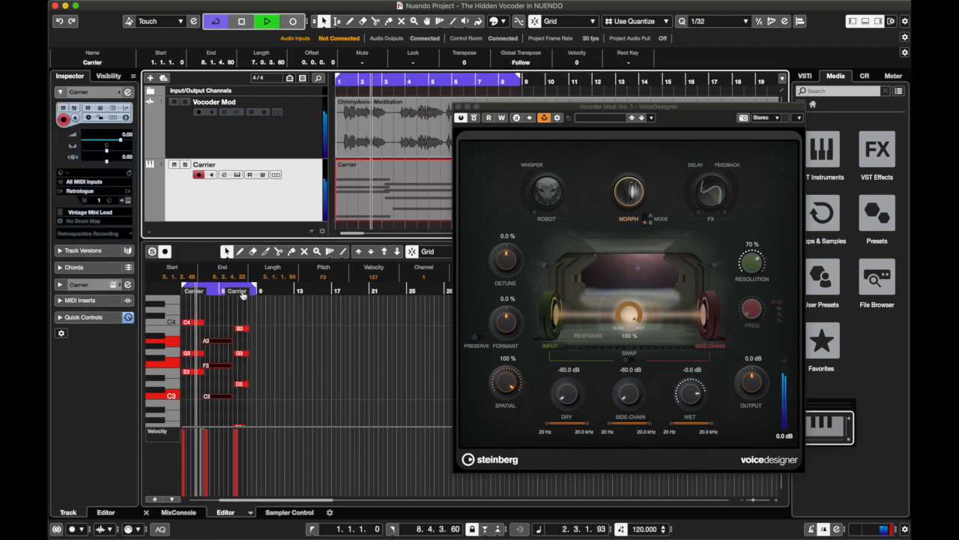
- Extend the Carrier part's end to 9.2.2.60 and lengthen the notes of its last chord
mouse_move(243, 293)
mouse_down()
mouse_move(267, 294)
mouse_move(252, 295)
mouse_up()
drag(248, 305, 253, 387)
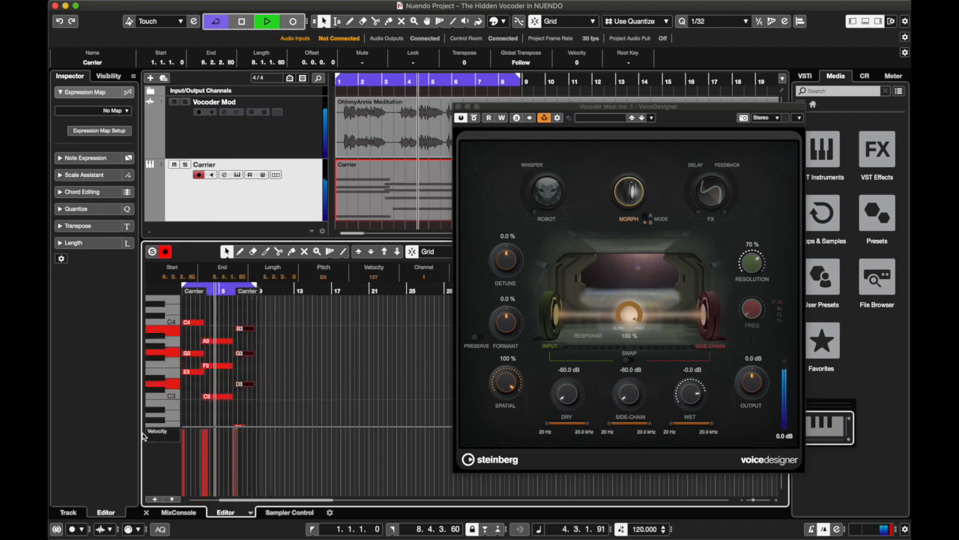
- Trim the start of the Carrier part's second chord slightly later, close the note editor and stop playback
drag(210, 332, 207, 396)
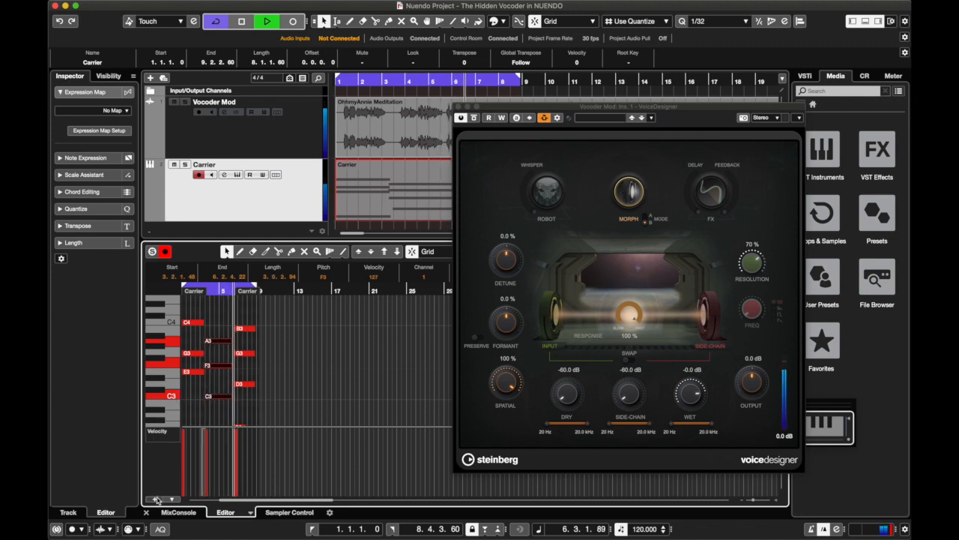
click(147, 513)
key(space)
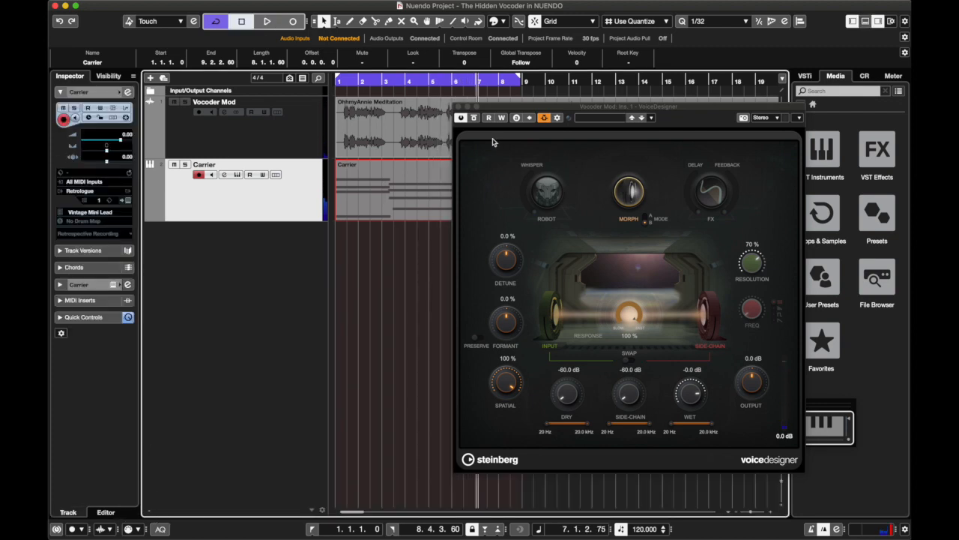
- Shift the VoiceDesigner window, return to bar 1, and check the Carrier track's channel settings before closing them
drag(511, 110, 426, 109)
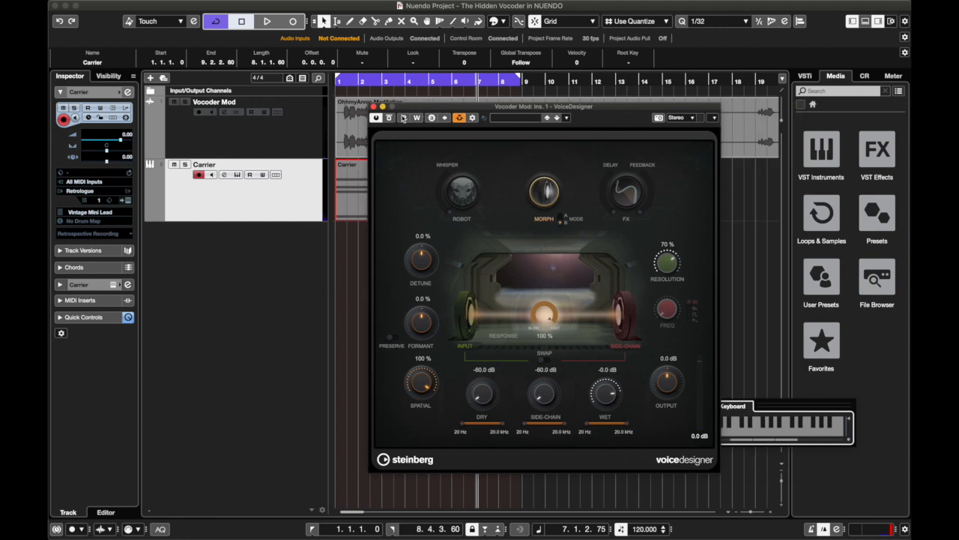
drag(352, 80, 306, 78)
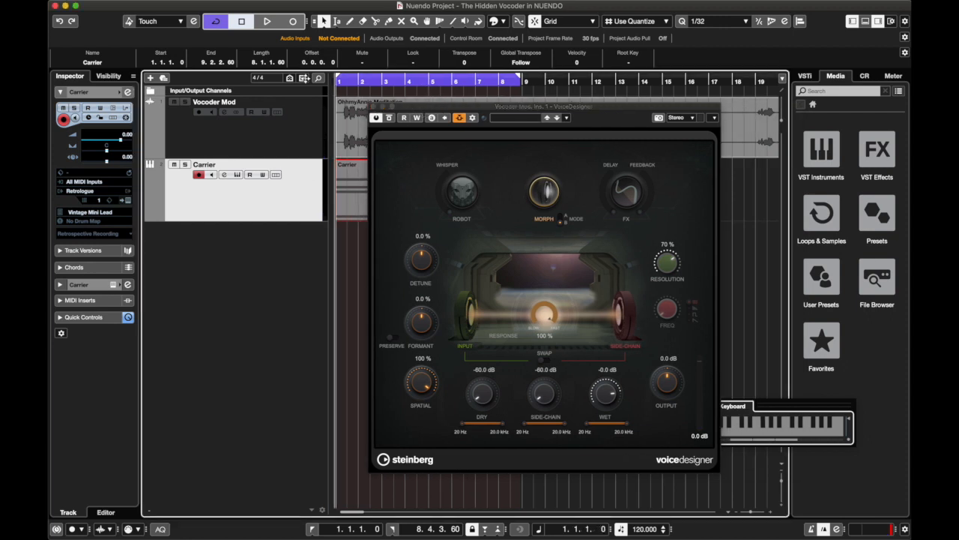
click(276, 127)
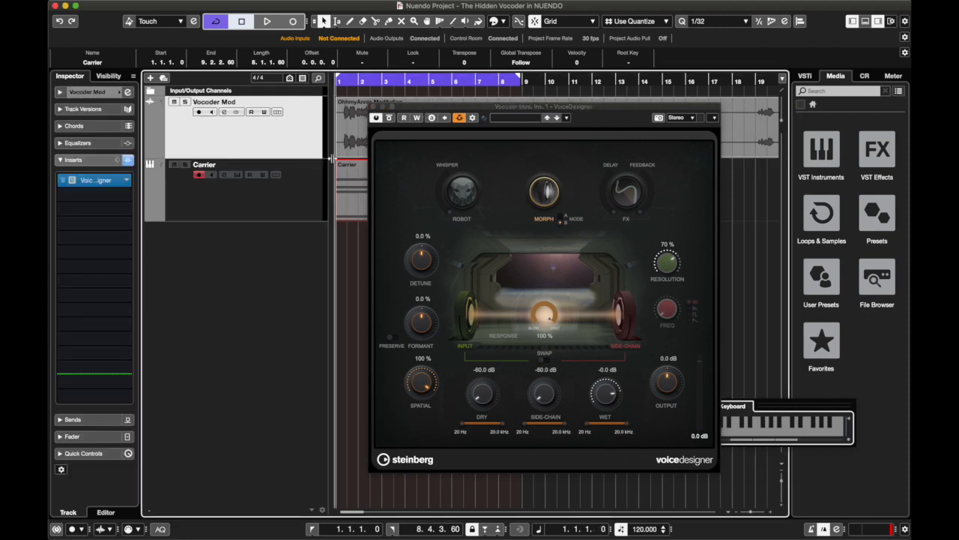
click(265, 219)
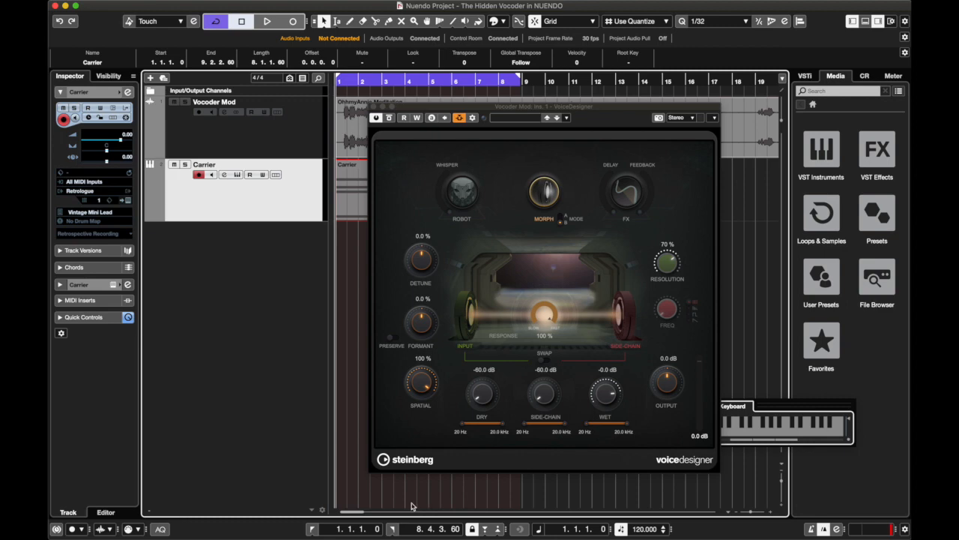
click(224, 174)
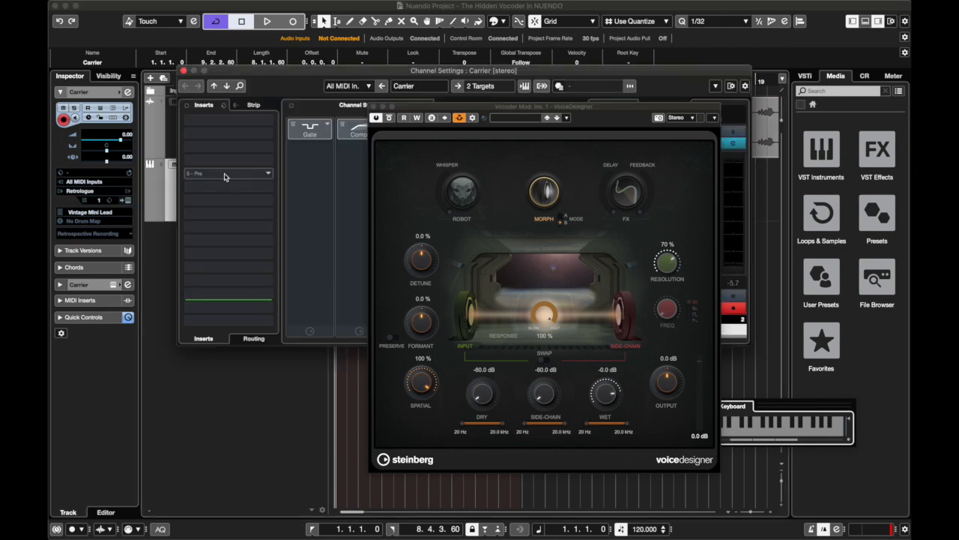
click(191, 87)
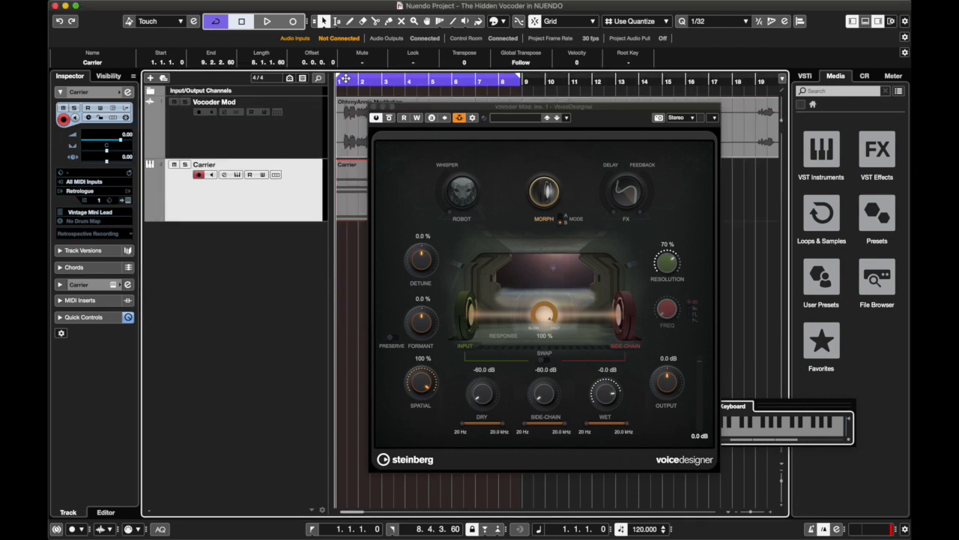
- Play from bar 1 and compare the vocoder with the Carrier track muted, leaving the Carrier unmuted
key(space)
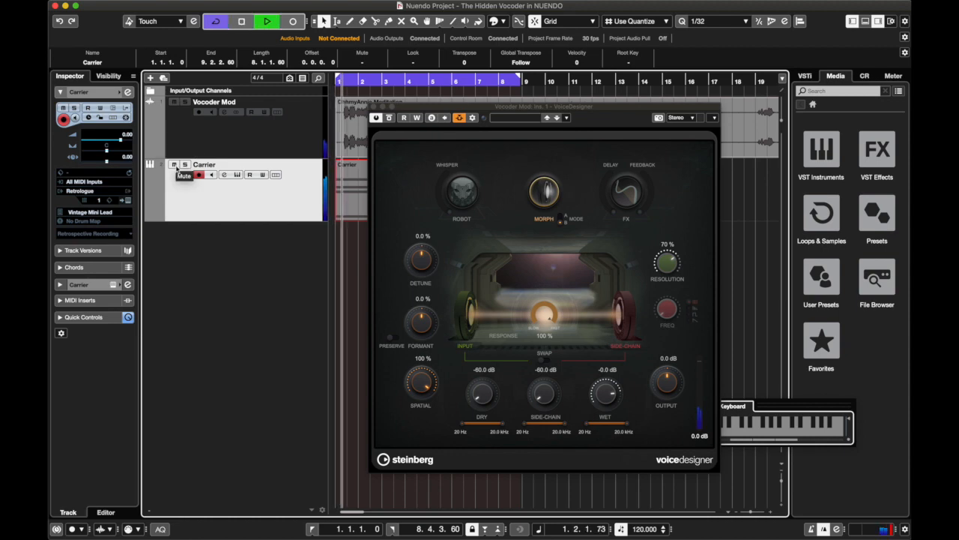
click(174, 164)
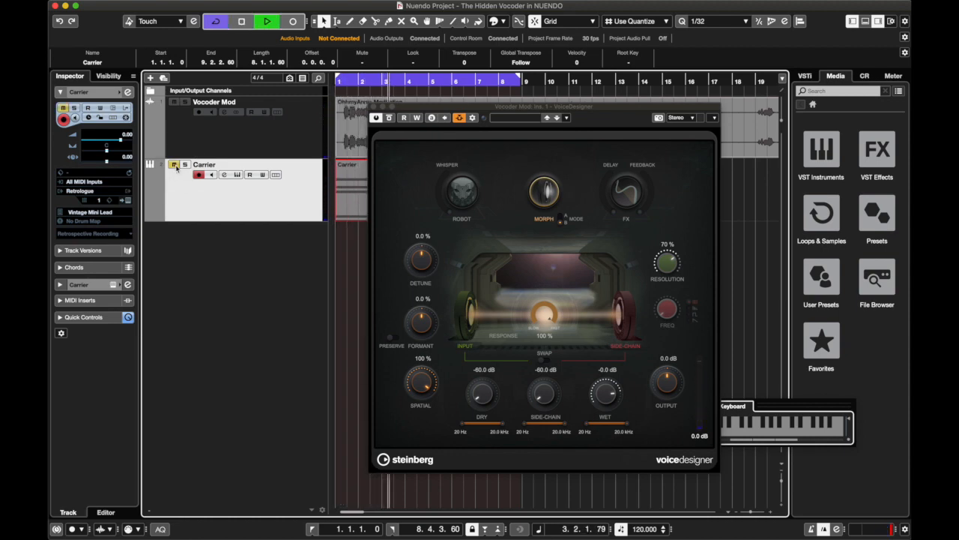
key(space)
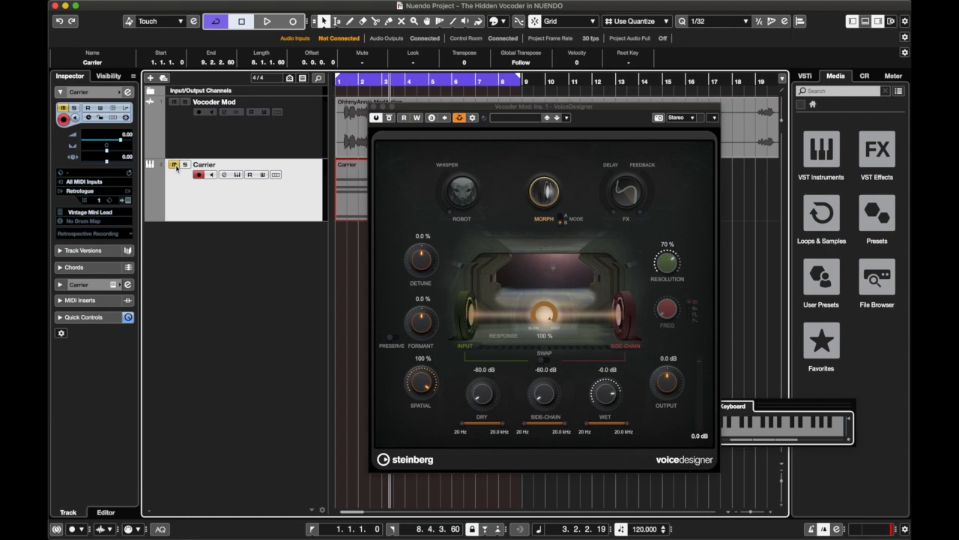
click(193, 152)
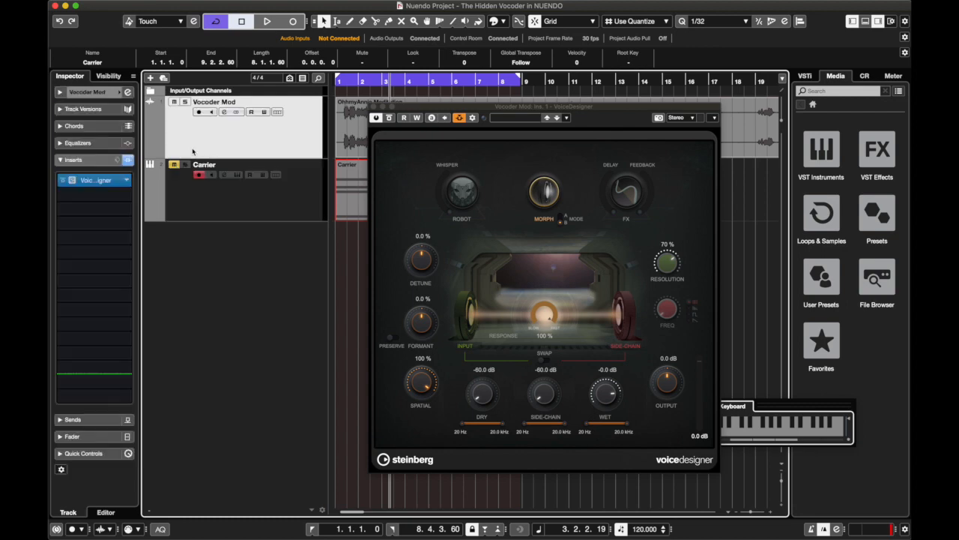
key(space)
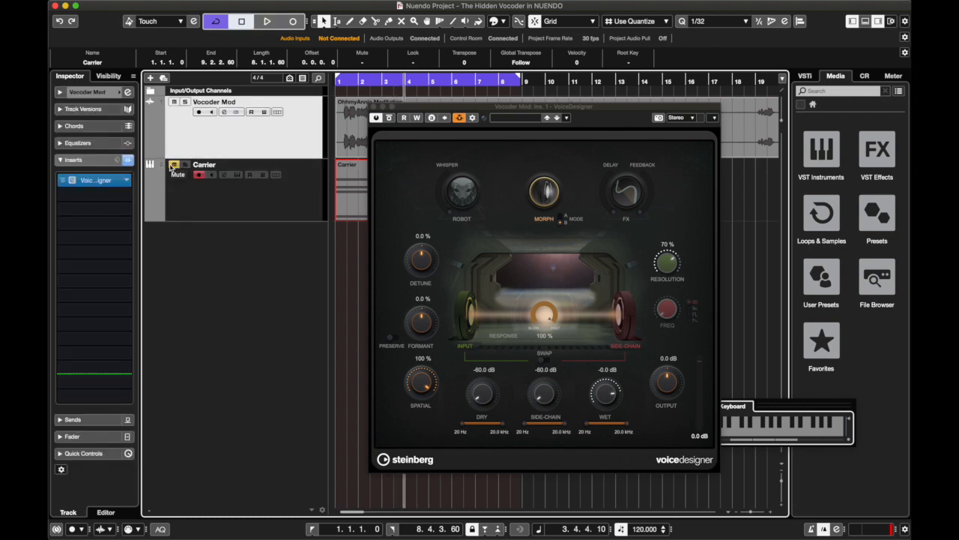
click(219, 195)
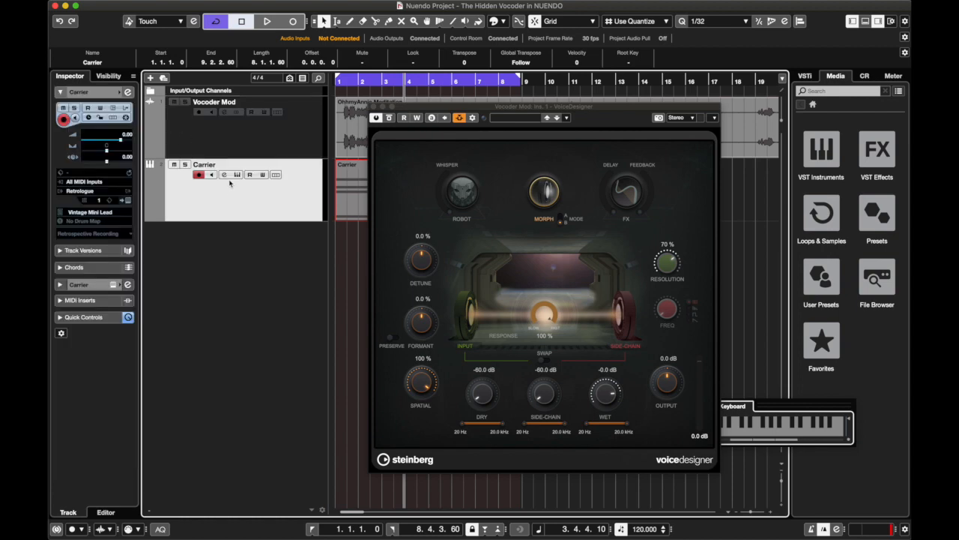
- Inspect the Carrier track's channel settings with VoiceDesigner shifted aside, close them, and select the Vocoder Mod track
click(237, 176)
click(234, 120)
click(224, 174)
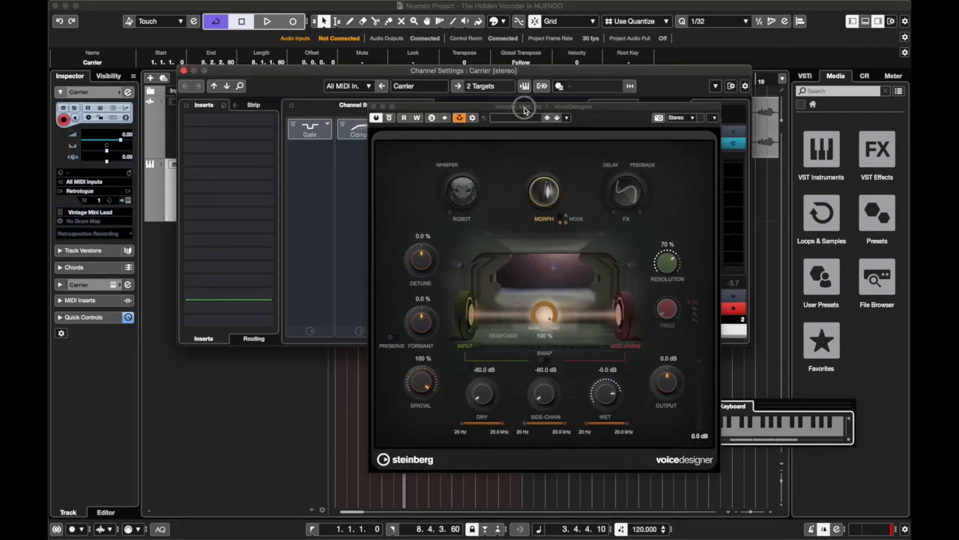
drag(525, 110, 467, 72)
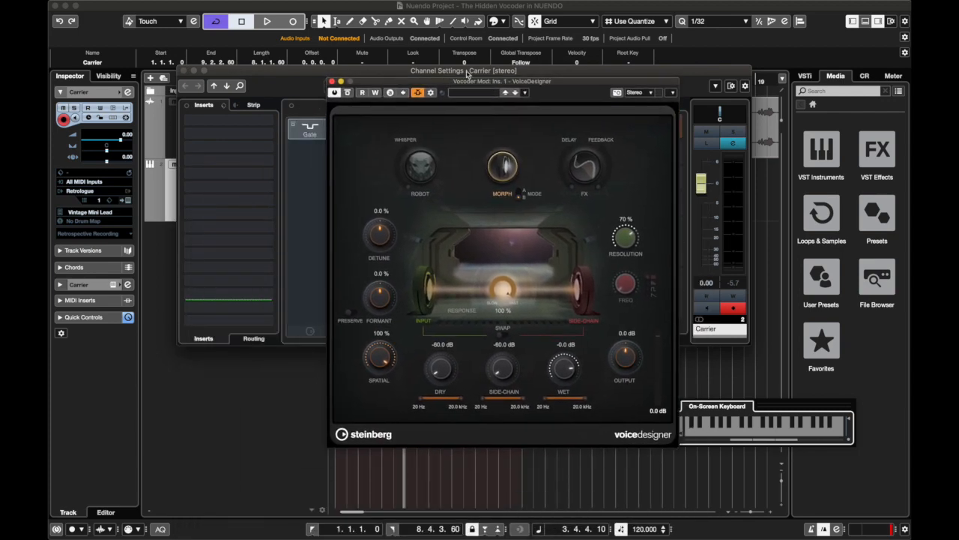
click(184, 71)
click(191, 126)
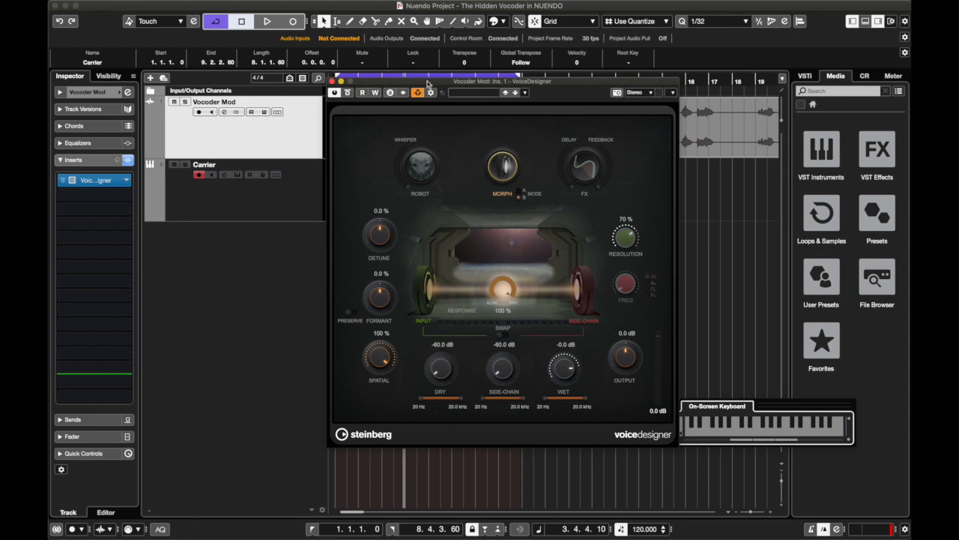
- Move the VoiceDesigner window clear of the tracks and audition the Vocoder Mod track soloed from bar 1
drag(427, 83, 589, 83)
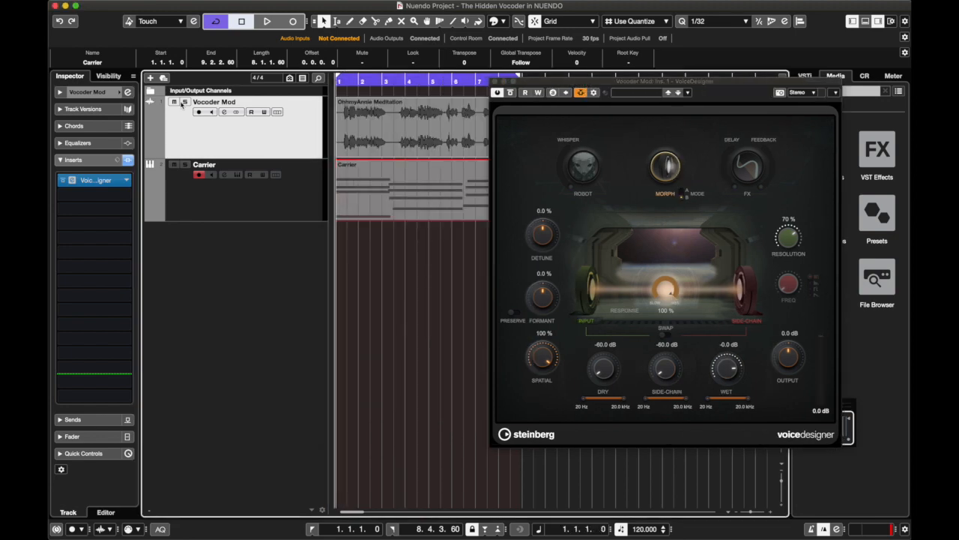
key(space)
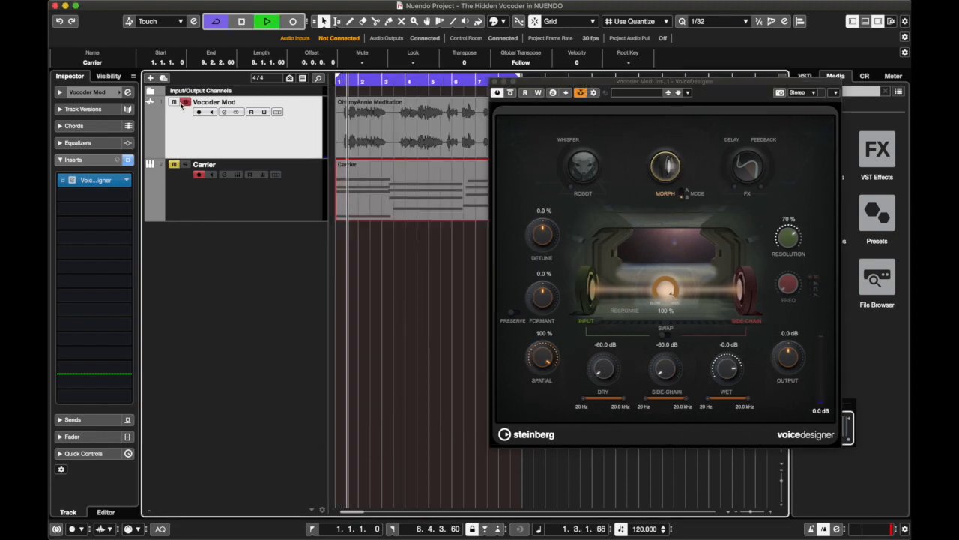
key(space)
click(183, 102)
- Open the Vocoder Mod channel settings, close the VoiceDesigner window, and examine the cue sends and available send destinations
click(223, 112)
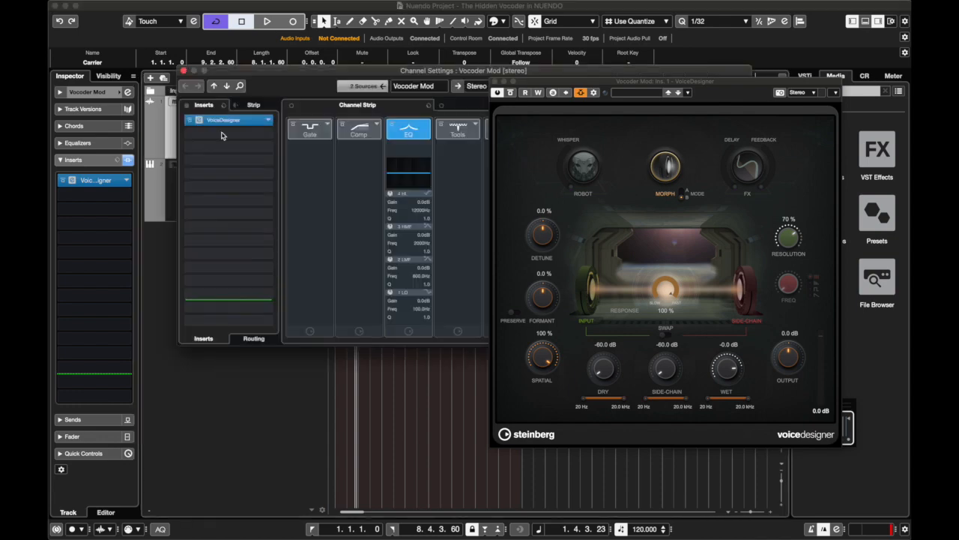
drag(613, 80, 548, 130)
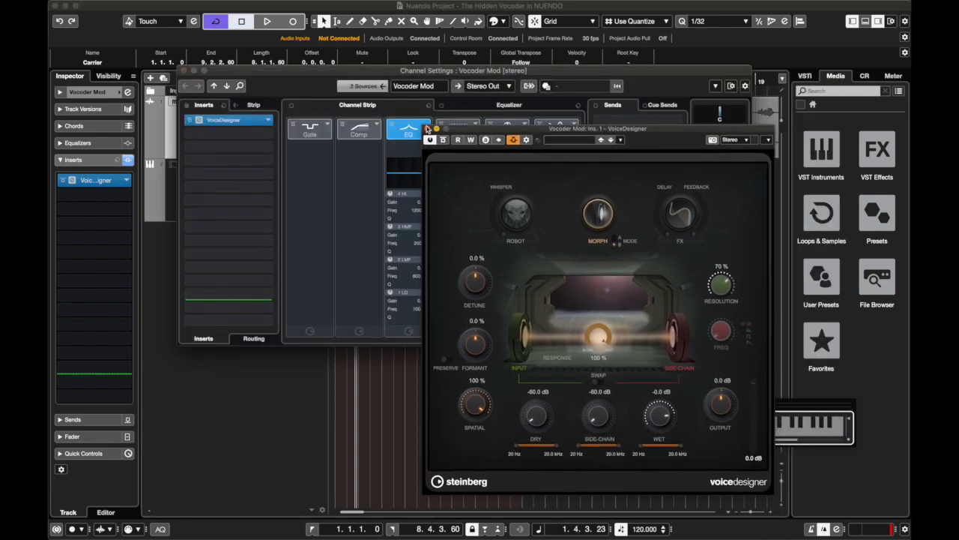
click(428, 129)
click(662, 105)
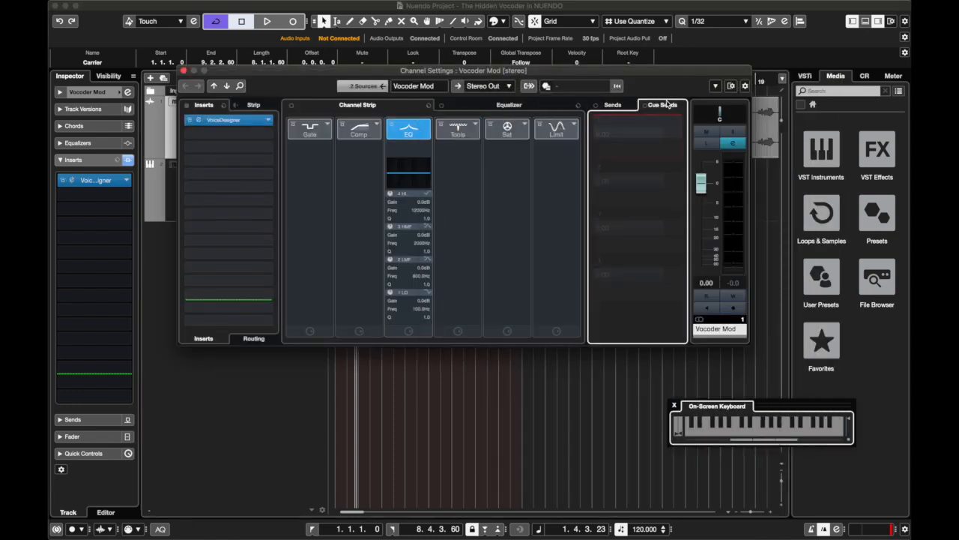
click(613, 105)
click(616, 128)
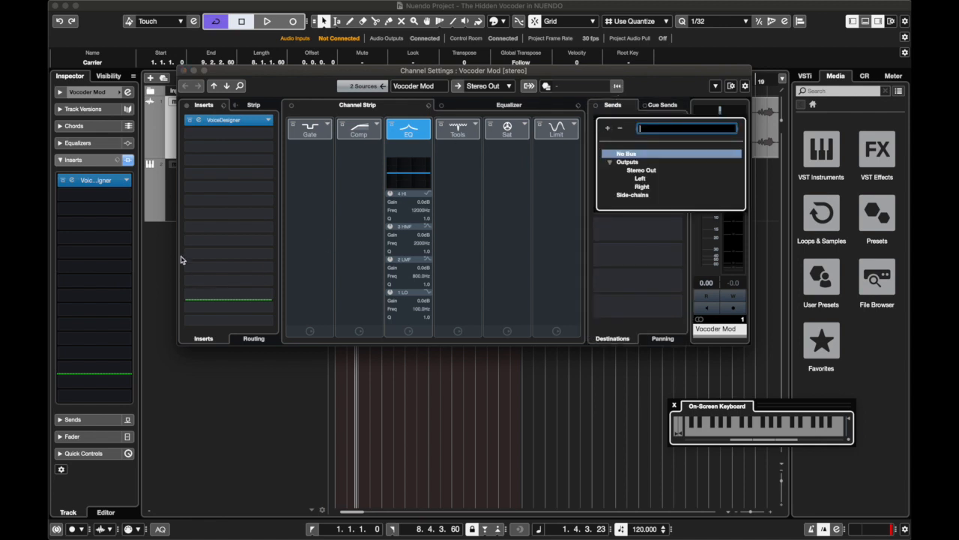
click(244, 122)
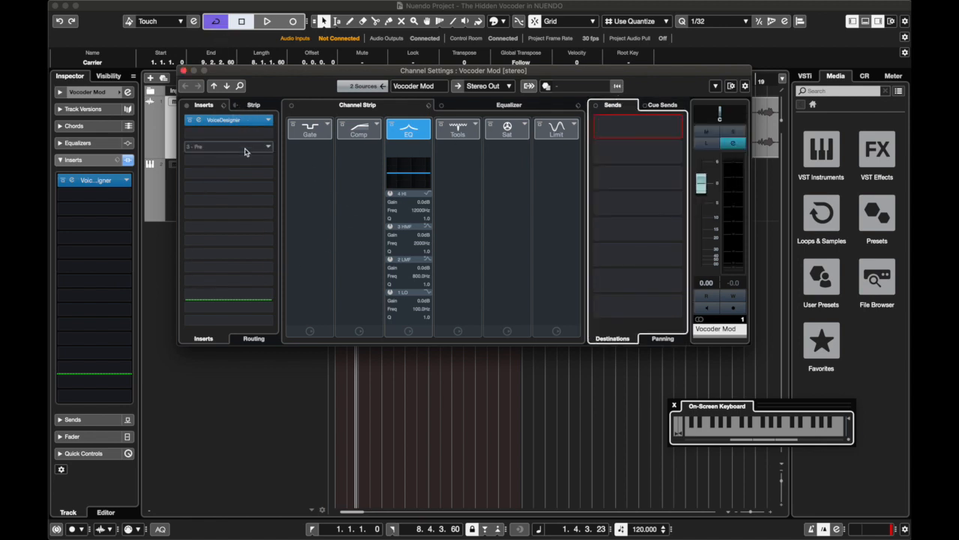
drag(359, 73, 448, 127)
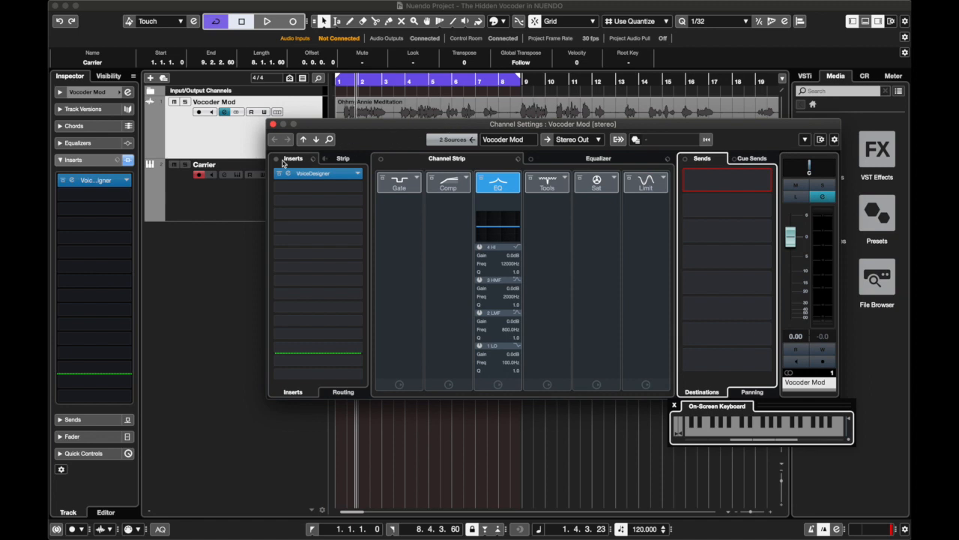
click(726, 180)
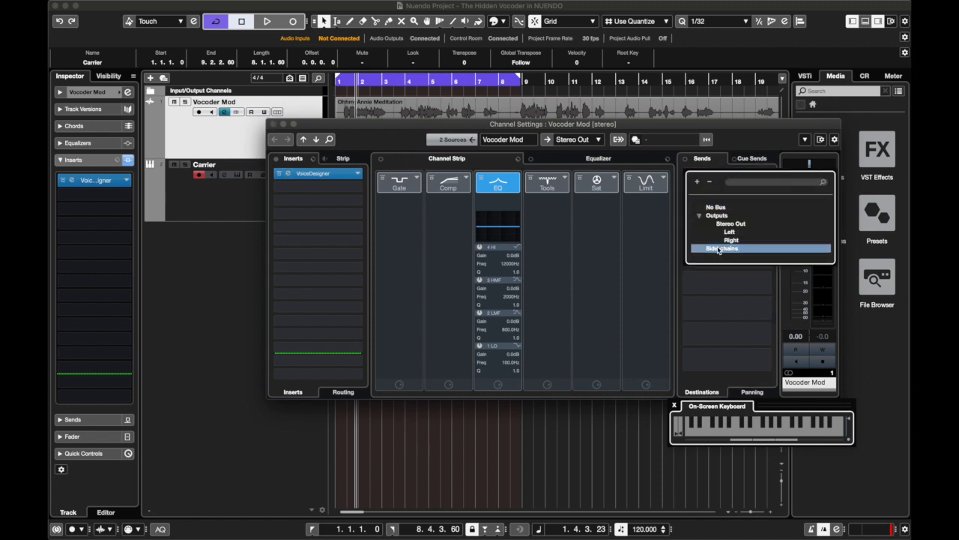
click(728, 240)
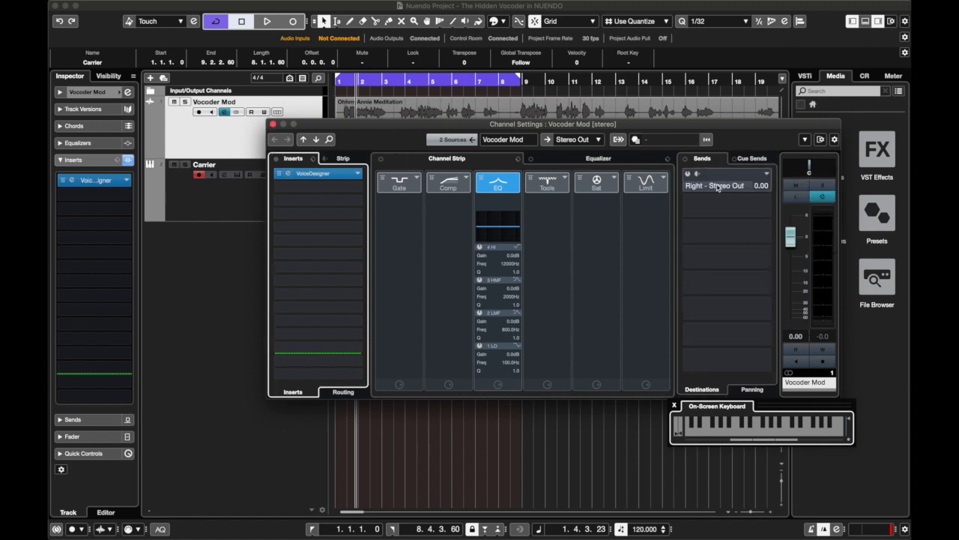
click(766, 174)
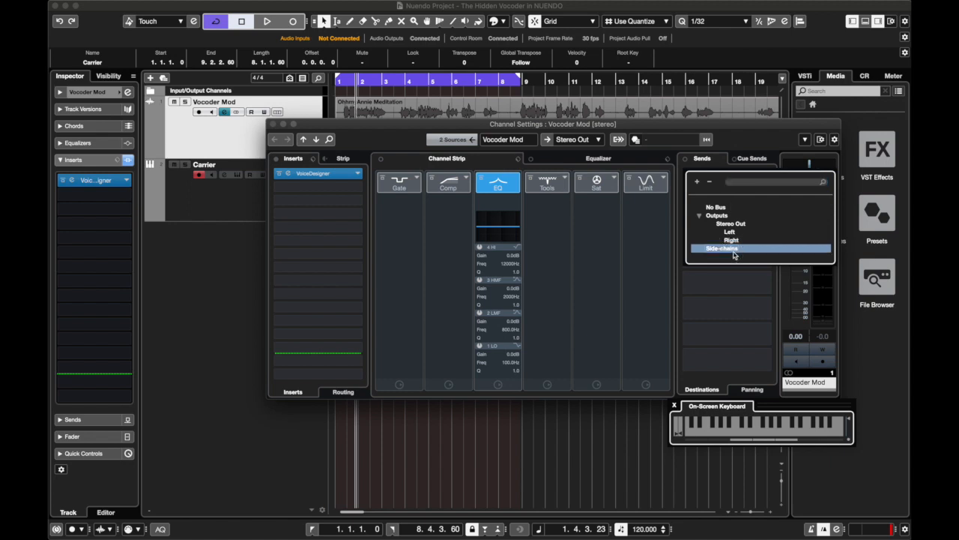
click(716, 208)
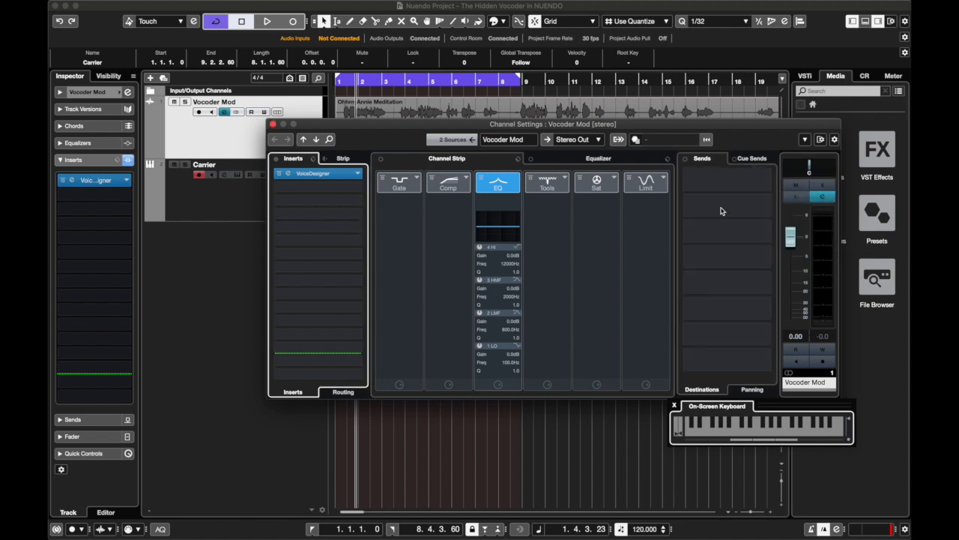
- Try lowering the Vocoder Mod channel fader, close its channel settings, and play from bar 1
click(796, 196)
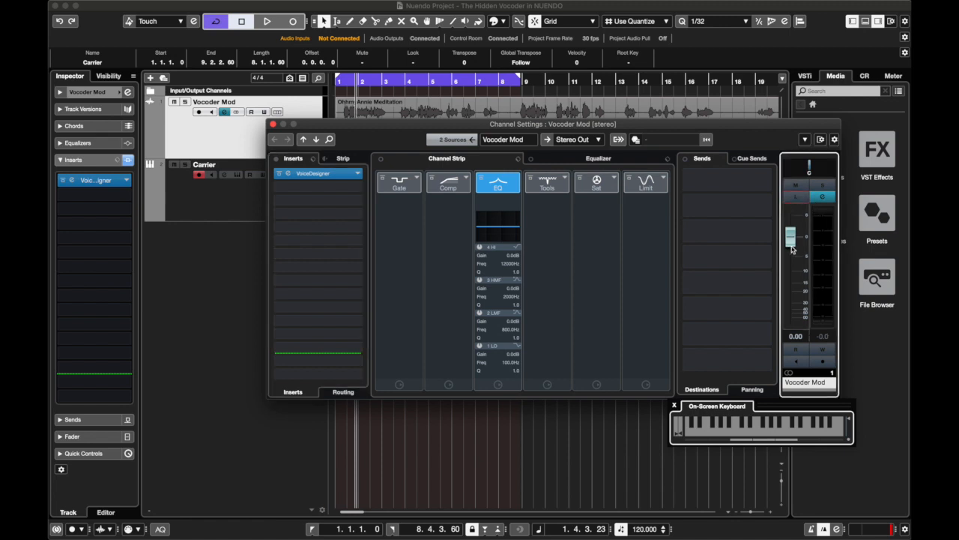
drag(792, 248, 790, 321)
click(312, 530)
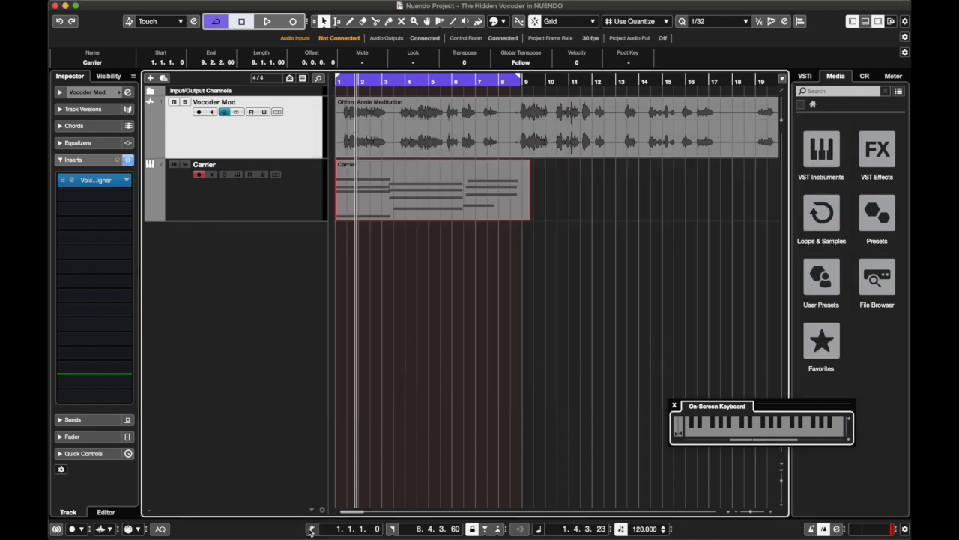
key(space)
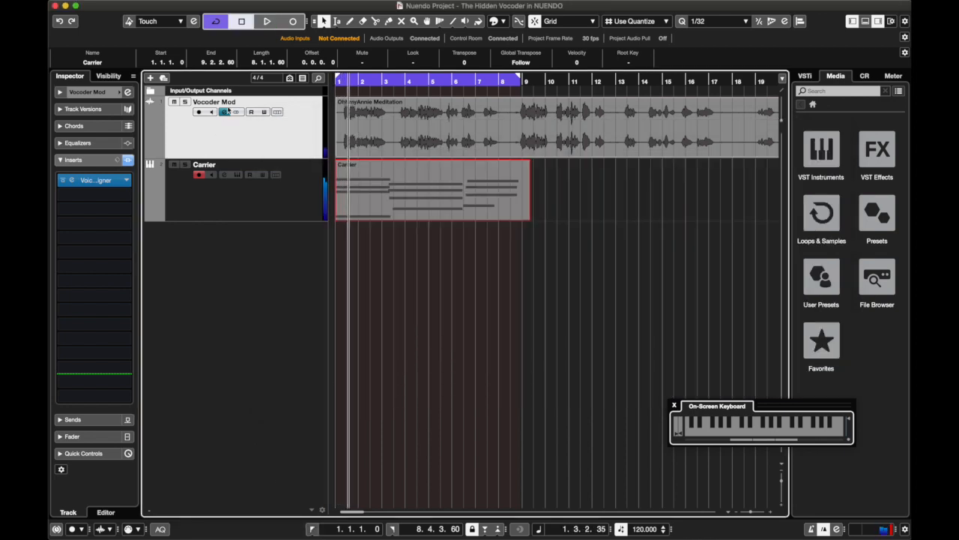
click(226, 175)
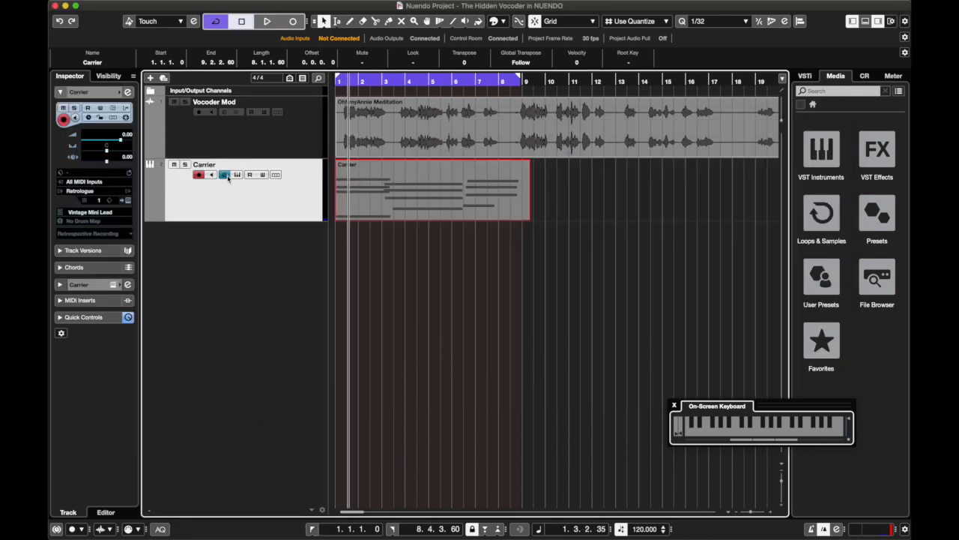
click(223, 111)
key(e)
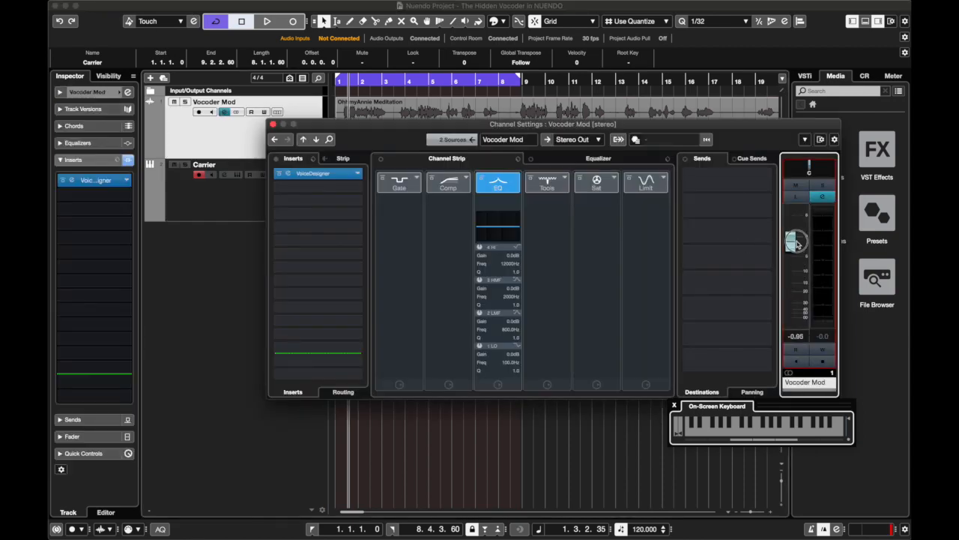
click(274, 124)
click(229, 187)
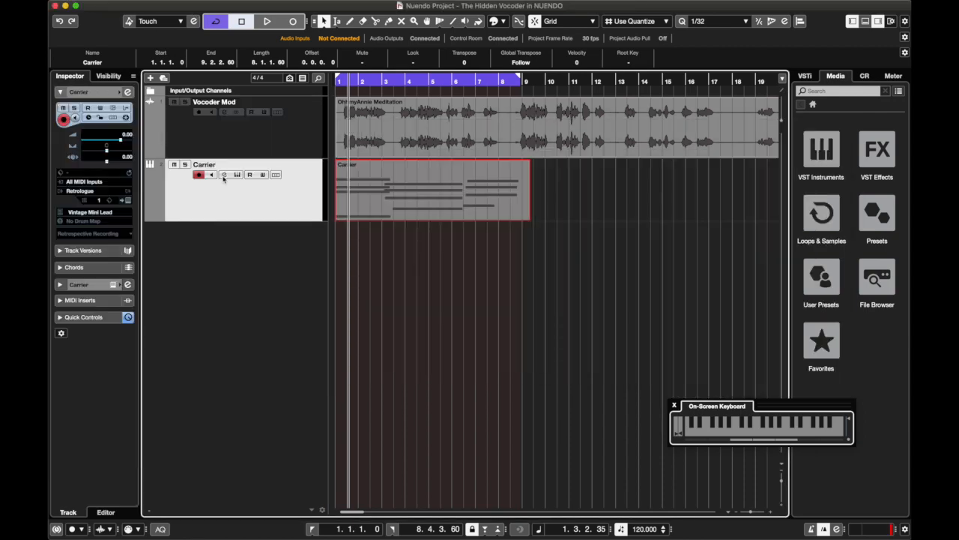
click(225, 179)
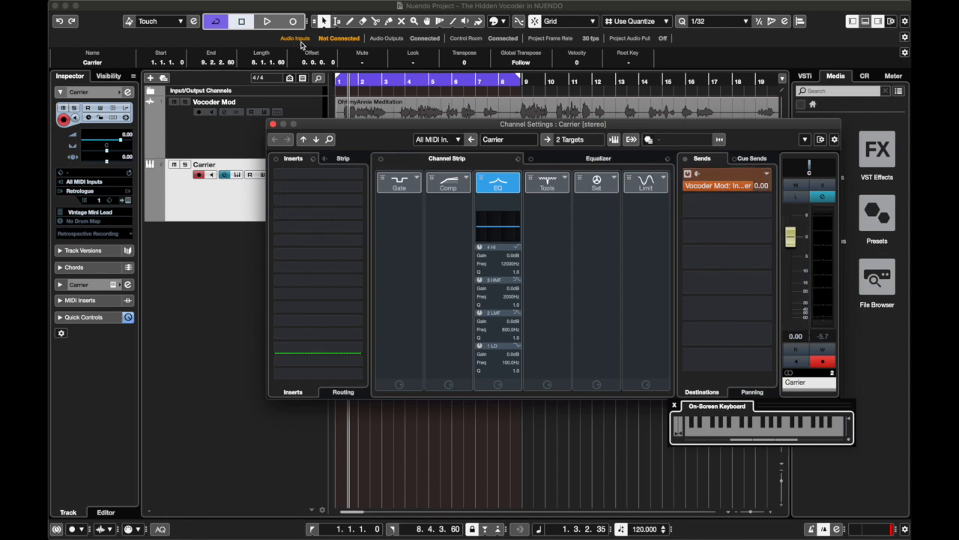
- Play from bar 1 while lowering the Carrier channel fader, set it to -76.2 dB, and close the channel settings
drag(372, 81, 242, 93)
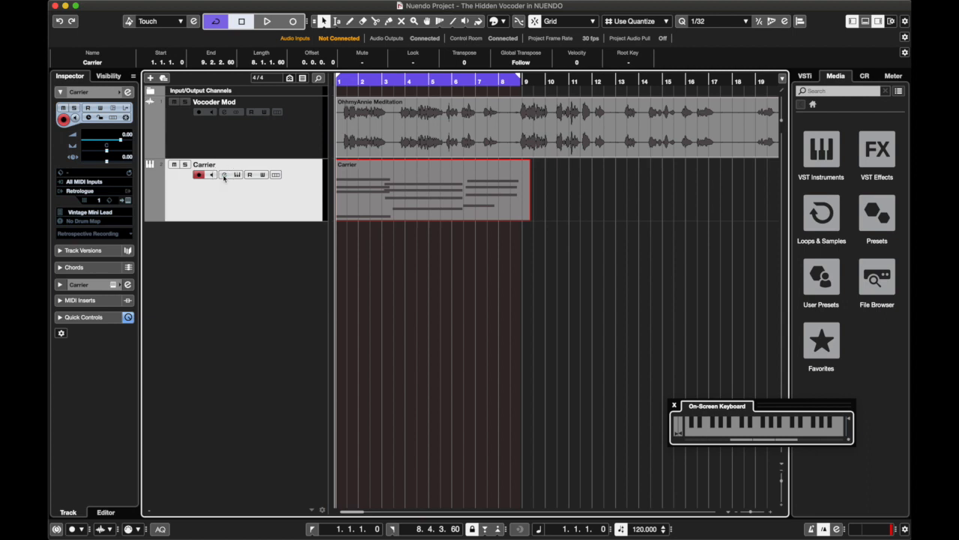
key(space)
click(224, 176)
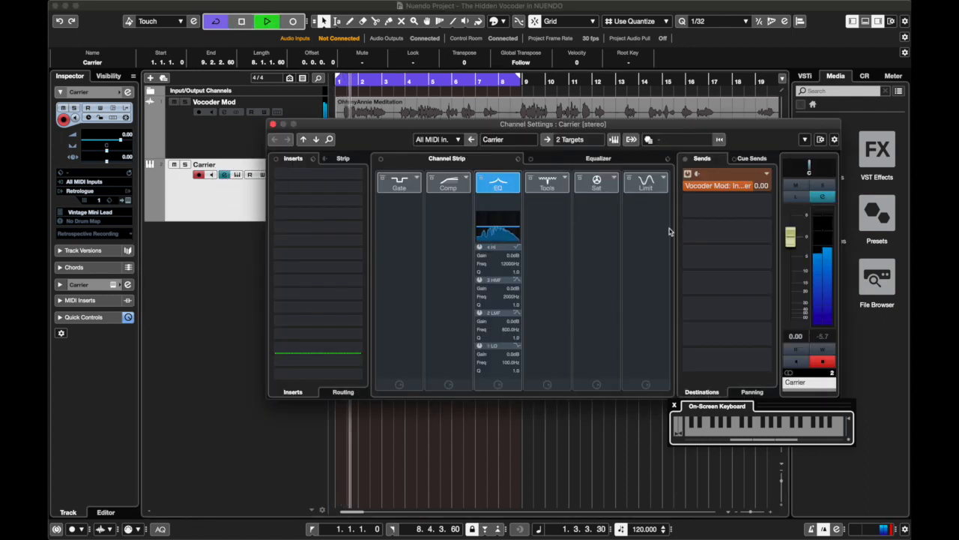
drag(790, 236, 790, 296)
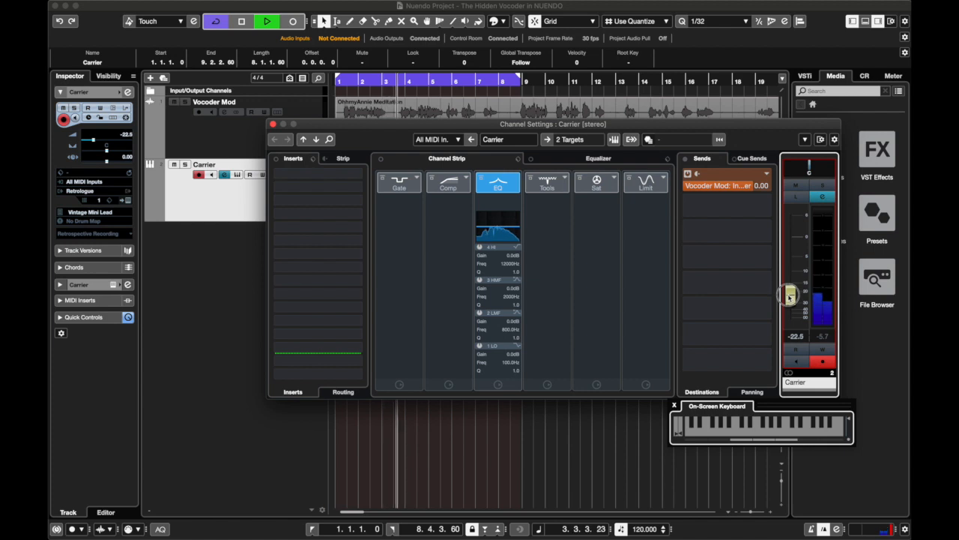
drag(790, 296, 795, 321)
key(space)
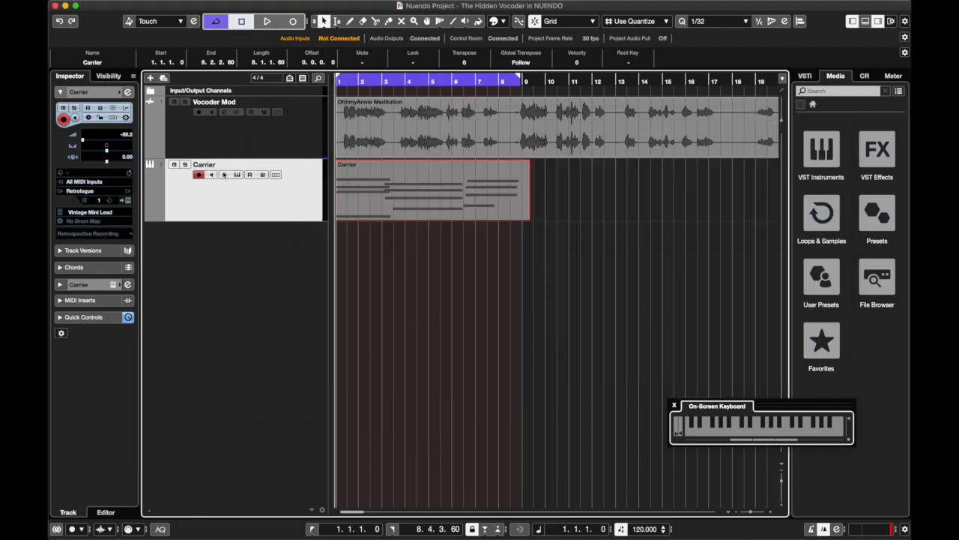
click(223, 175)
click(790, 318)
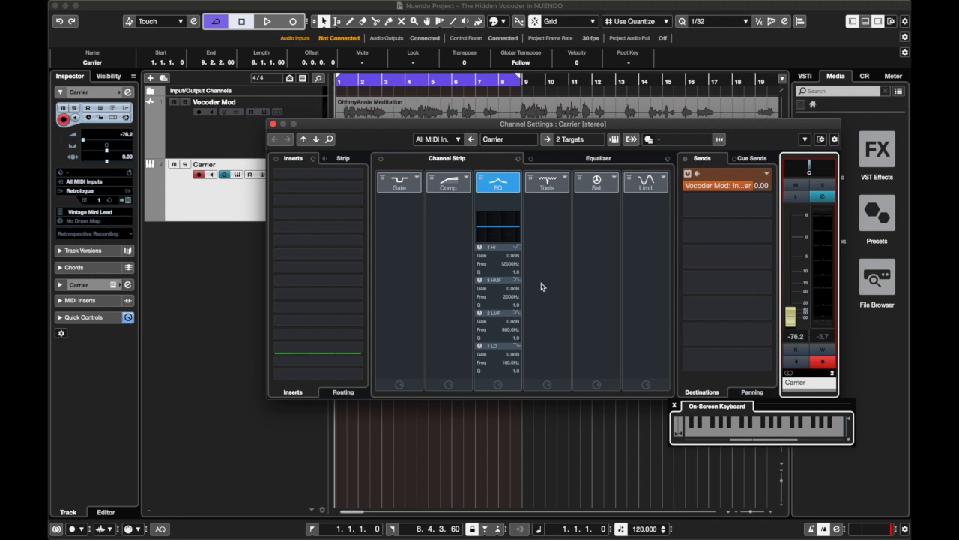
click(271, 124)
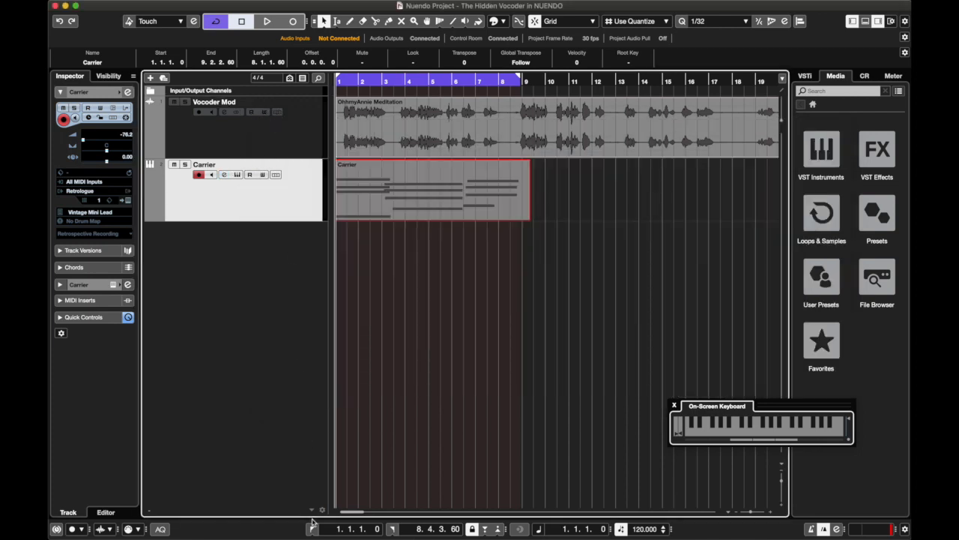
- Examine the Carrier's Retrologue instrument during playback, close it, and view the Vocoder Mod channel settings
click(236, 174)
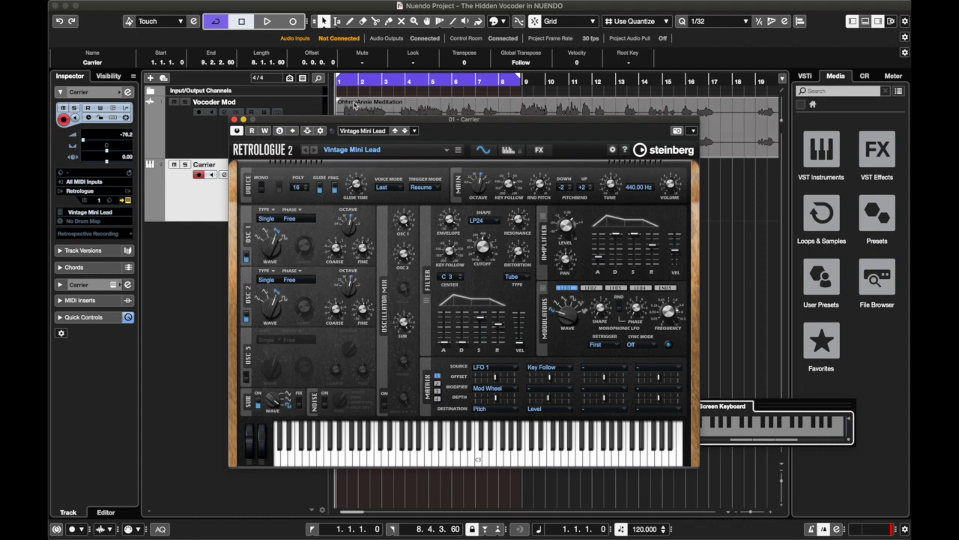
key(space)
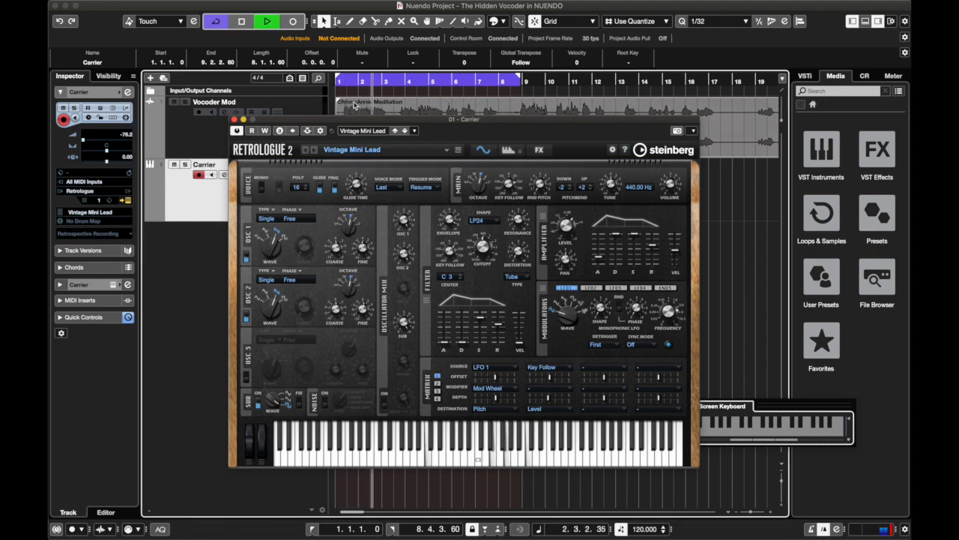
click(234, 120)
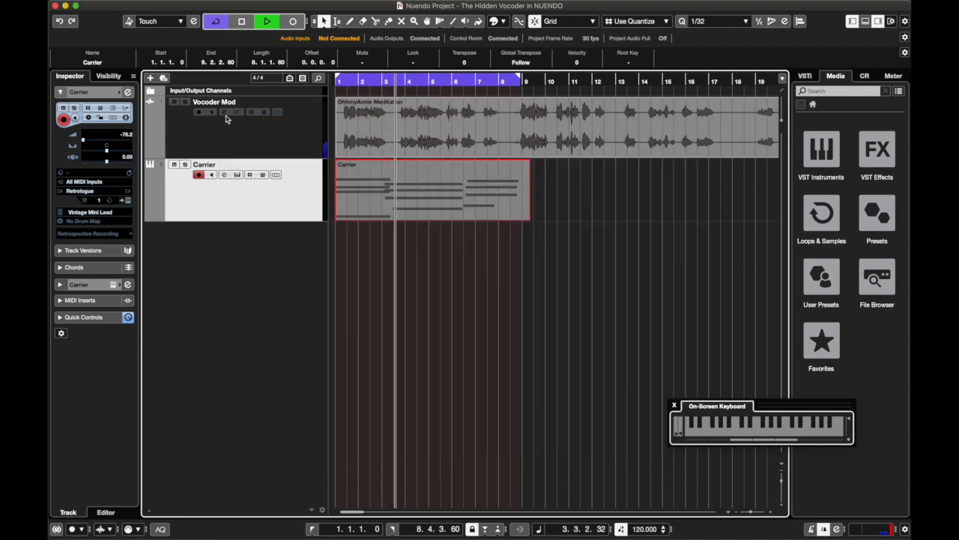
click(225, 112)
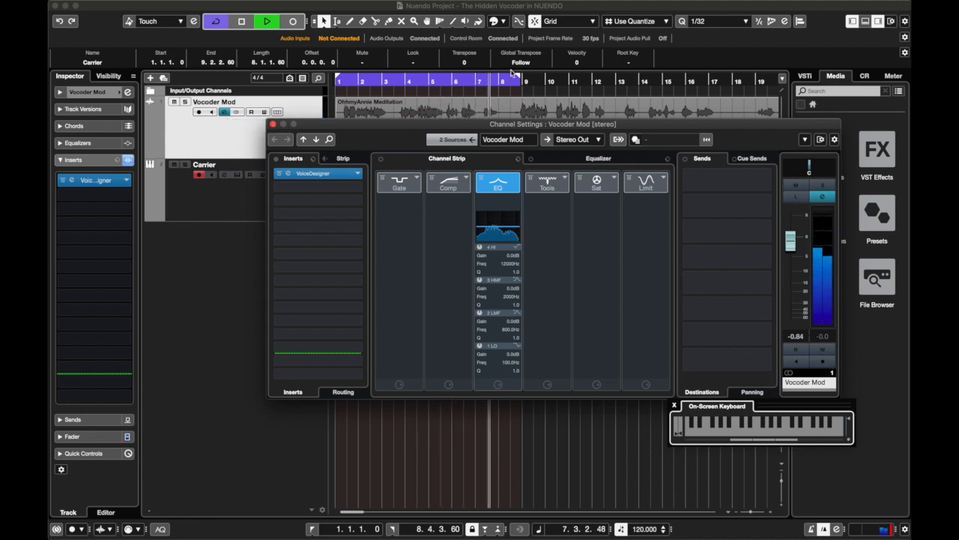
- Extend the loop's end to 9.4.3.0, stop playback, and lengthen the Carrier part's G2 note to end at 8.4.1.60
drag(518, 78, 543, 78)
key(space)
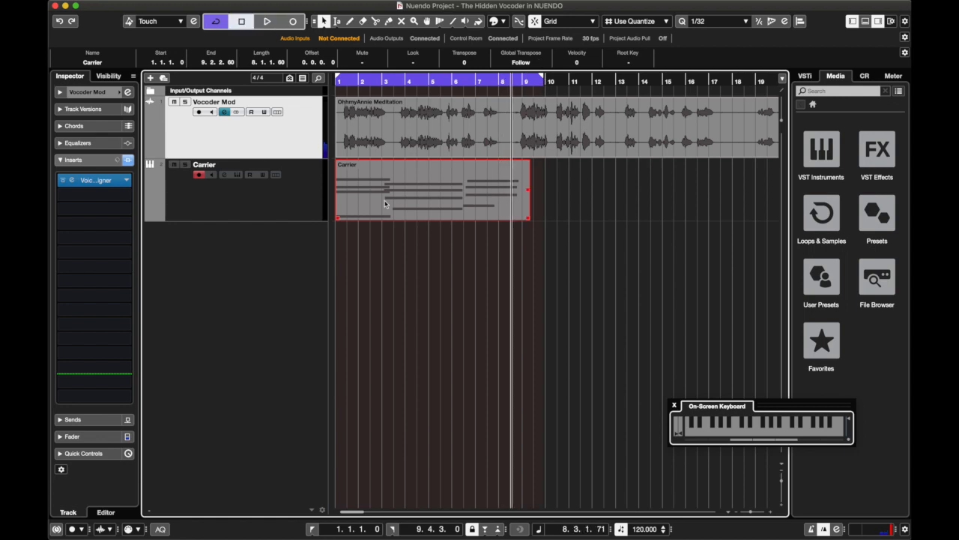
double_click(428, 207)
click(294, 343)
scroll(250, 386, down, 3)
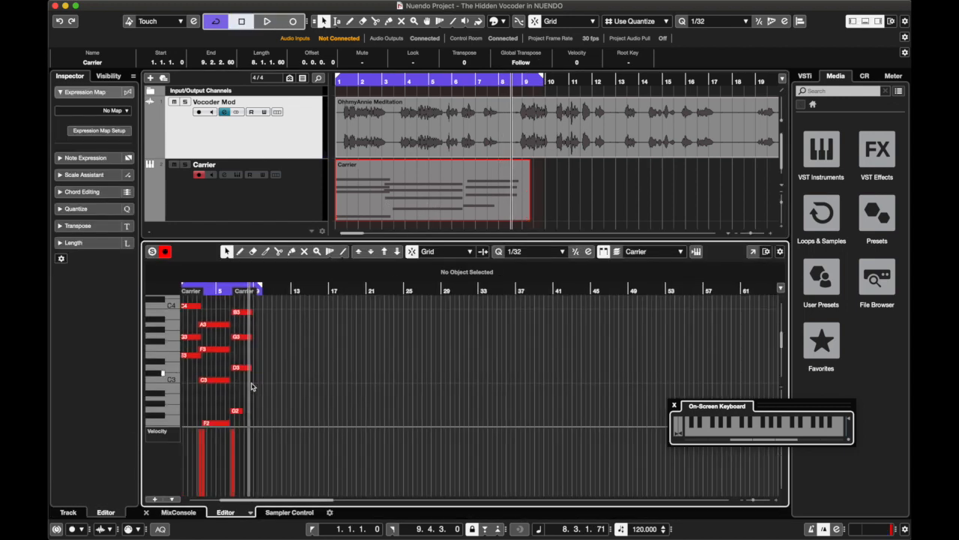
drag(241, 380, 248, 379)
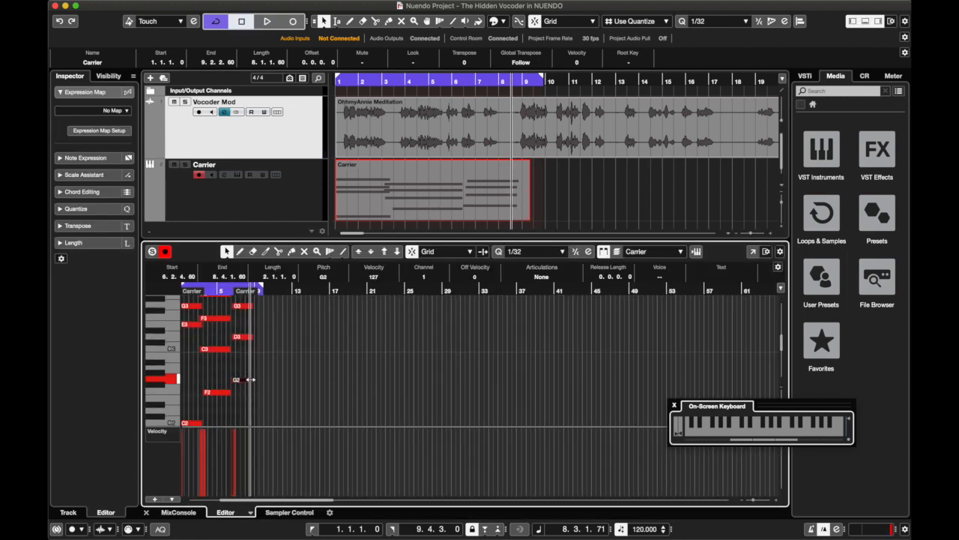
click(146, 513)
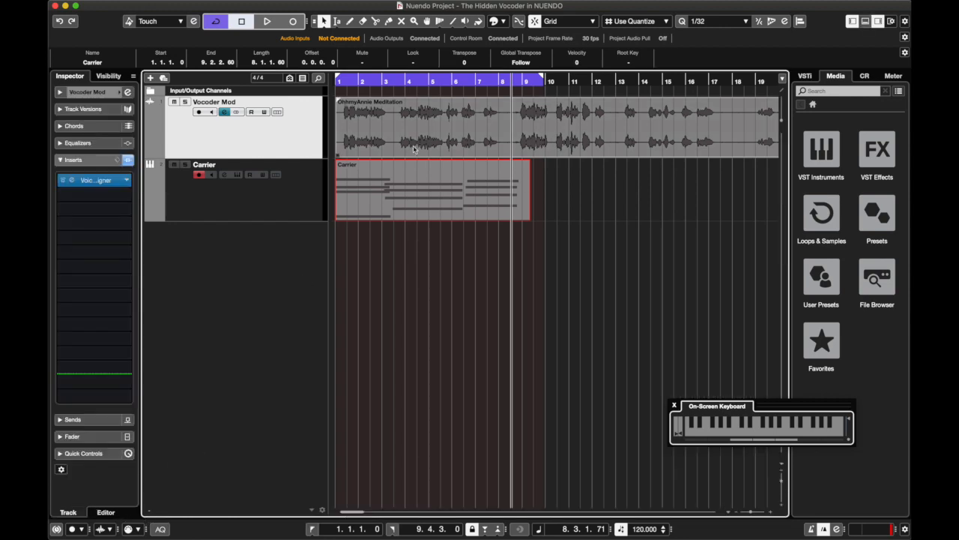
- Copy the Carrier part to start at 8.4.3.60 and delete the second and third chords from the copy
drag(399, 193, 567, 193)
double_click(566, 187)
scroll(291, 399, up, 5)
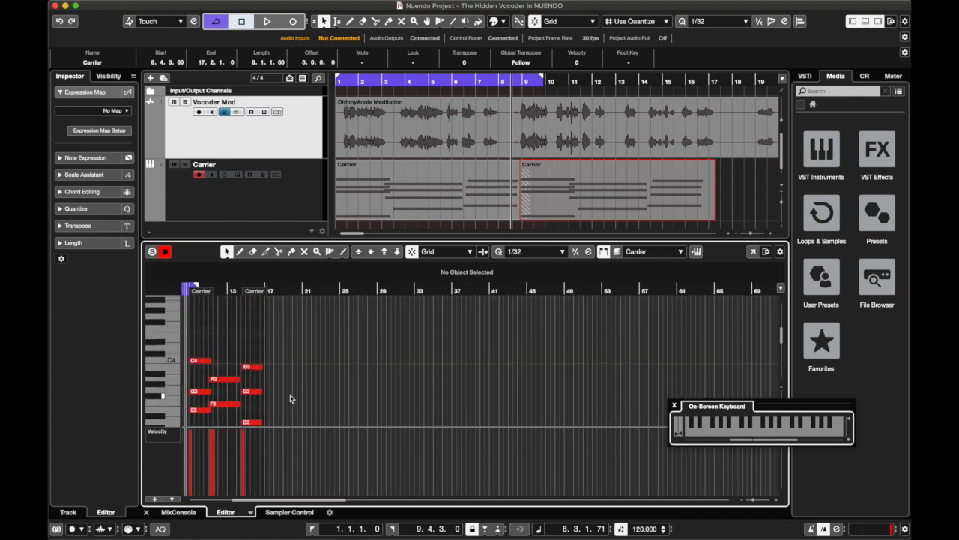
drag(266, 313, 238, 498)
key(Delete)
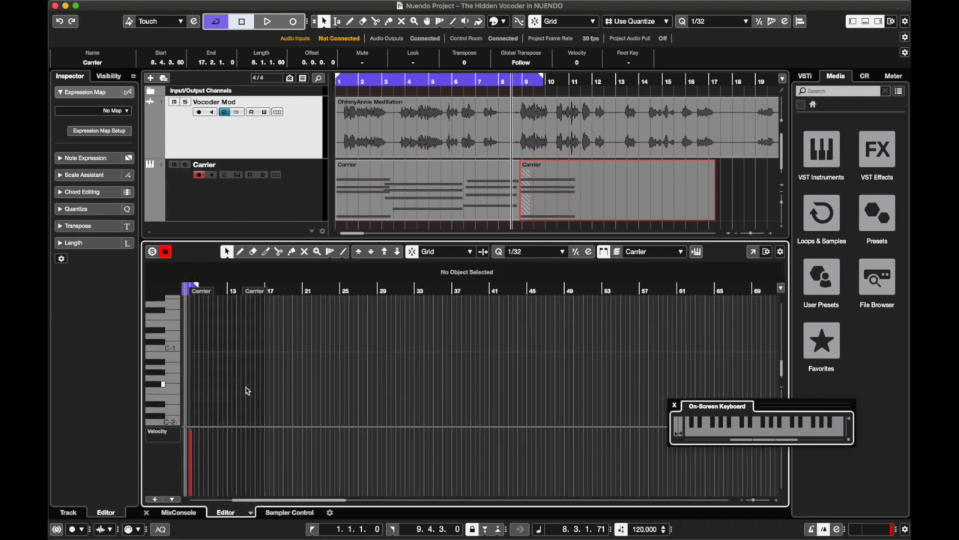
- Select the copied Carrier part's C2 note and set the quantize value to 1/2
scroll(246, 388, up, 10)
scroll(246, 387, left, 3)
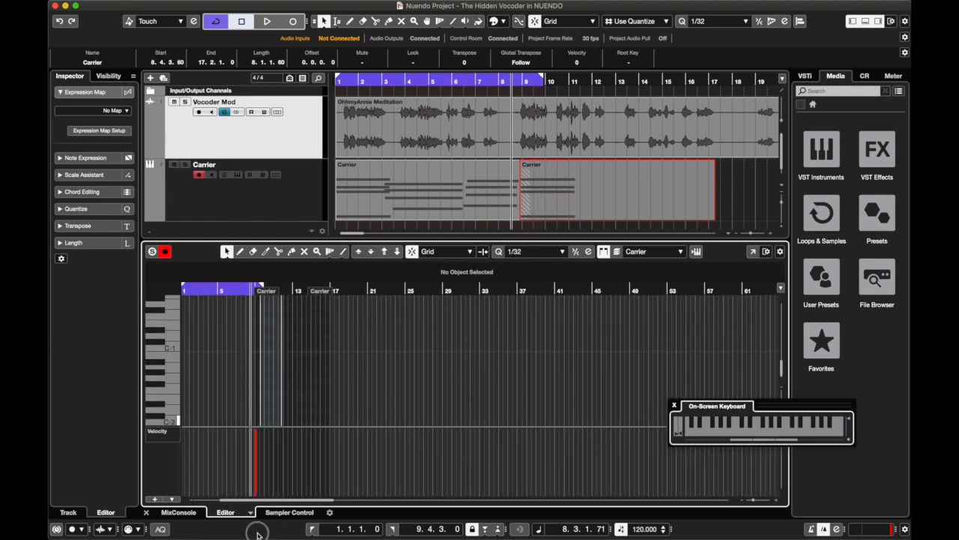
click(265, 330)
scroll(349, 351, down, 5)
click(528, 252)
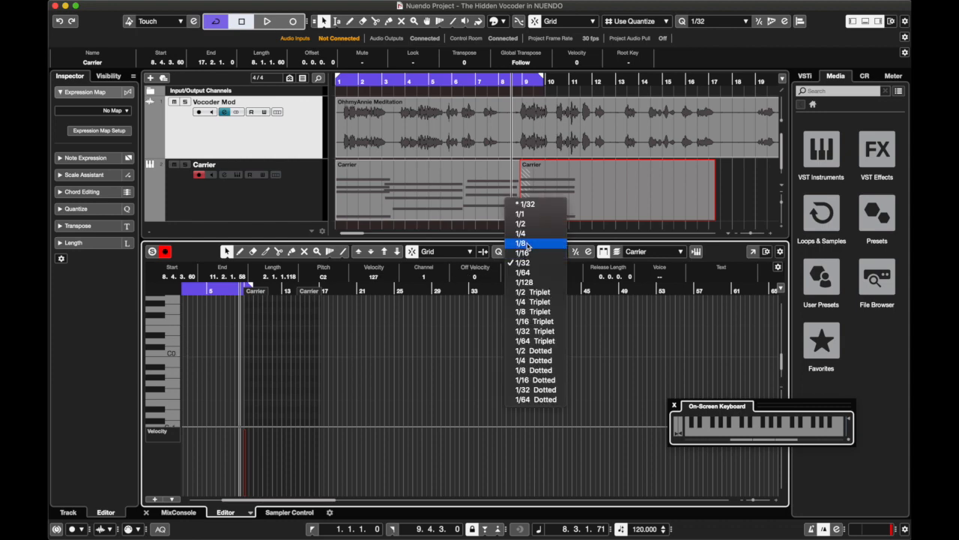
click(520, 243)
scroll(250, 332, up, 5)
scroll(252, 335, left, 3)
scroll(252, 335, up, 2)
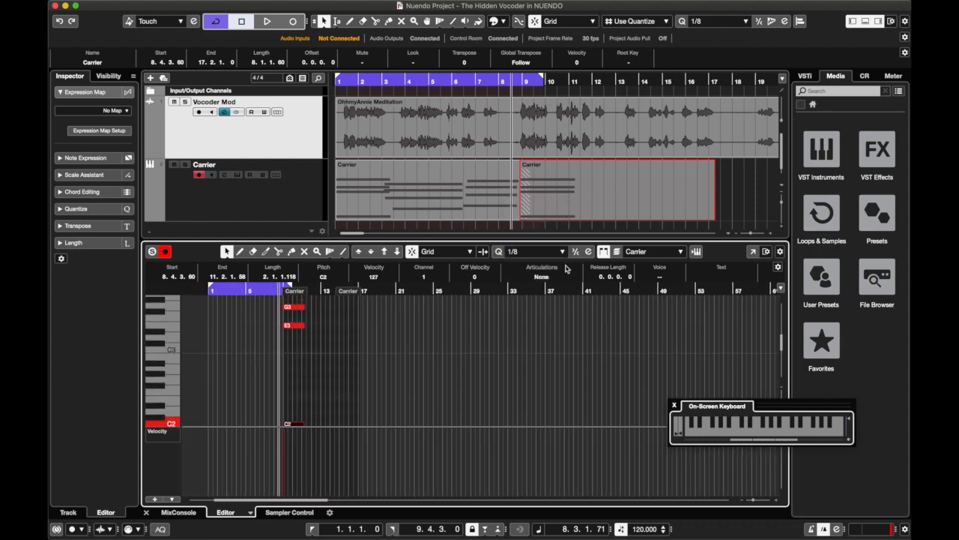
click(560, 253)
click(530, 243)
- Stretch the remaining chord's notes across the copied Carrier part to a length of 8.0.0.61, start playback, and close the editor
scroll(384, 363, up, 3)
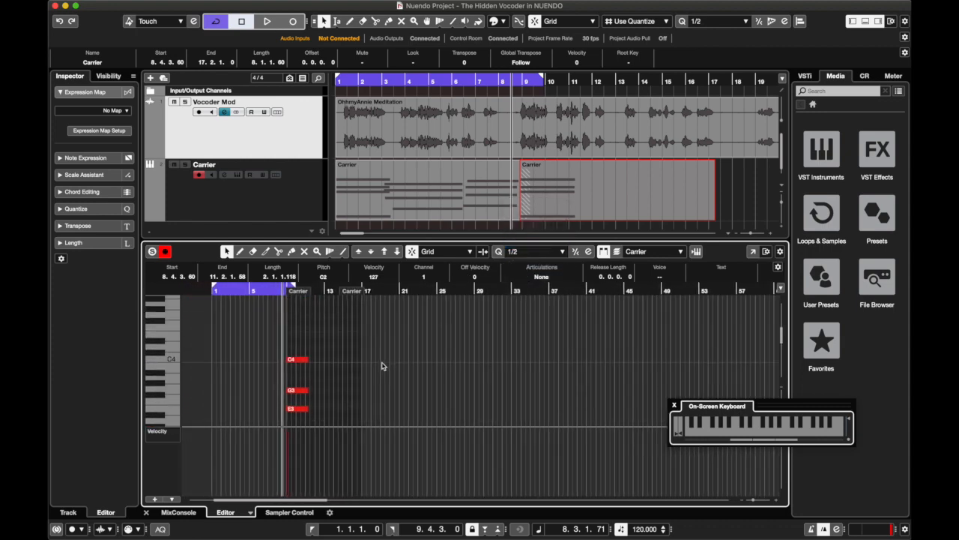
drag(329, 342, 279, 434)
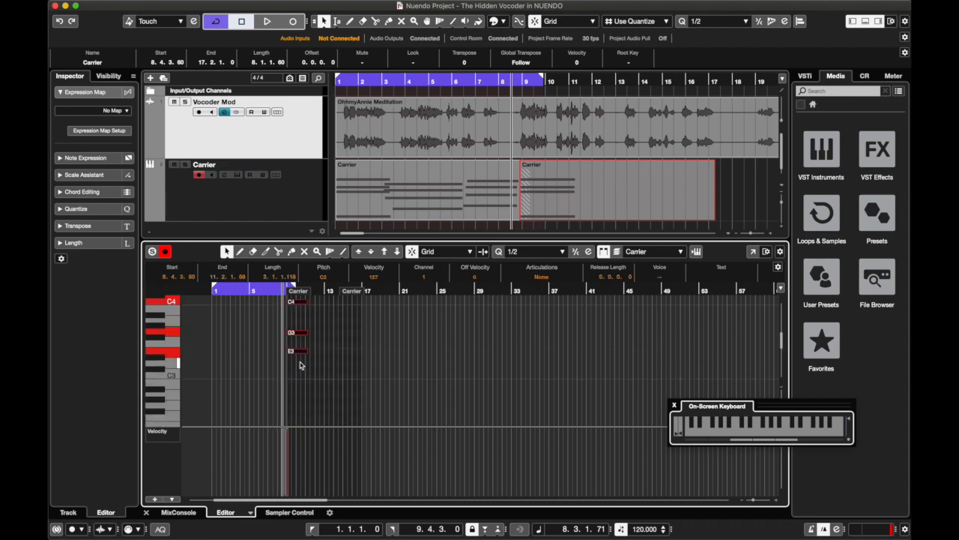
drag(306, 353, 363, 349)
key(space)
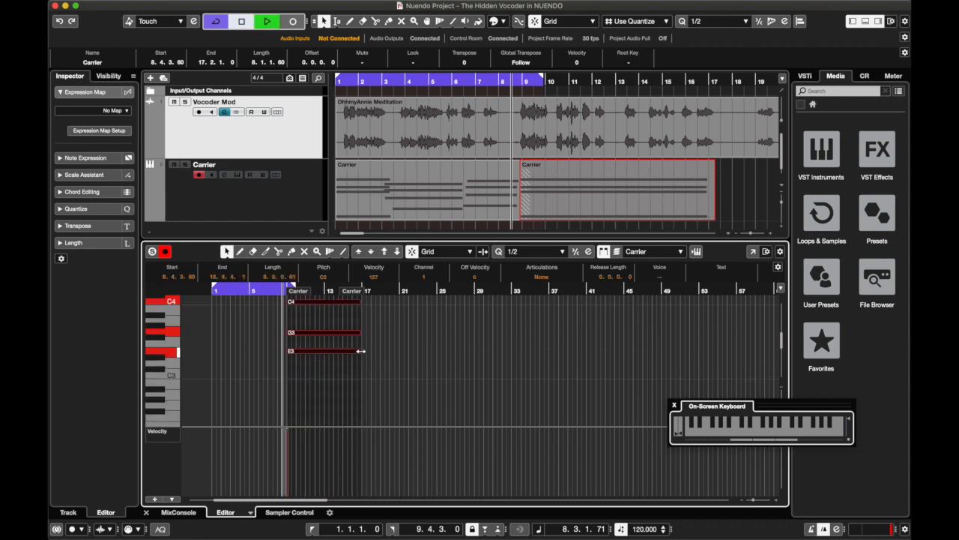
click(146, 513)
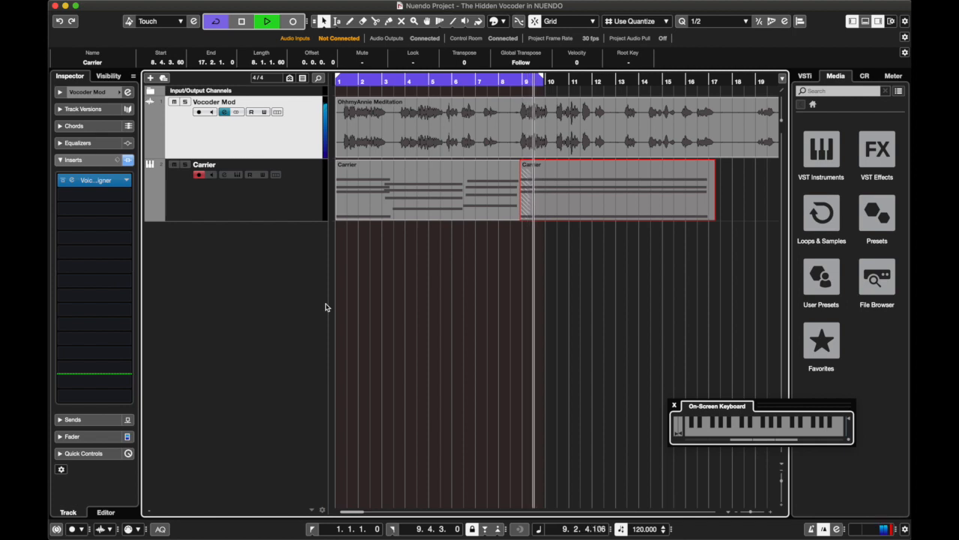
- Stop playback and extend the loop's end to 12.1.1.0
key(space)
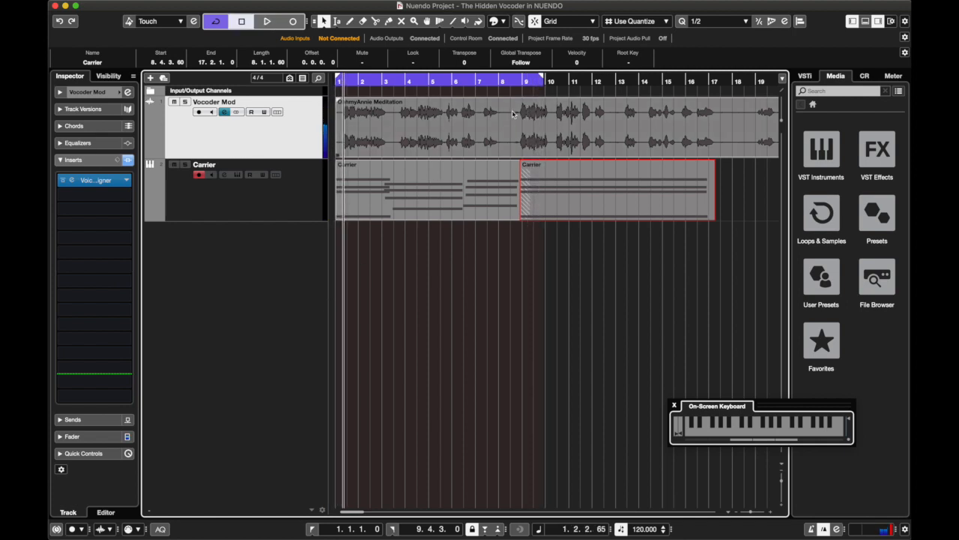
mouse_move(472, 530)
drag(543, 81, 596, 81)
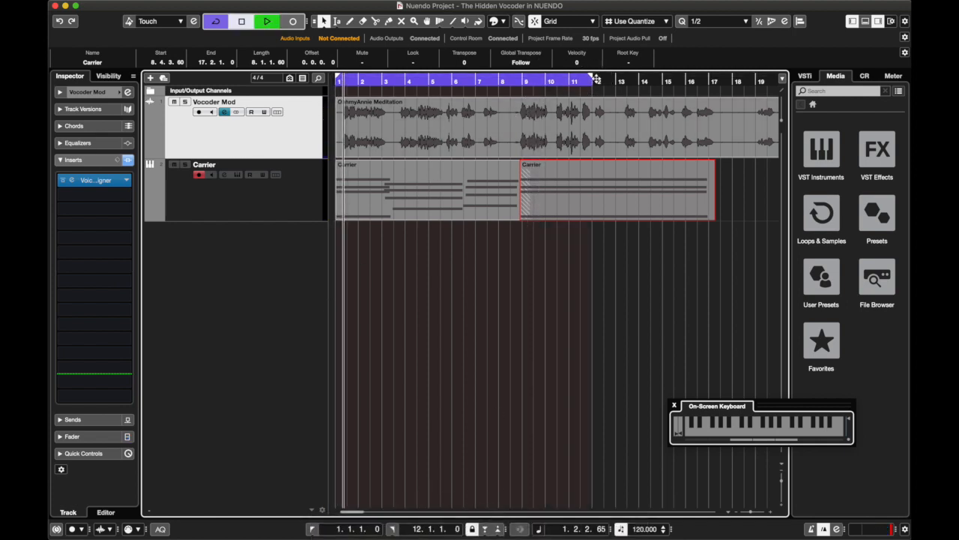
- Open VoiceDesigner from the Vocoder Mod channel settings and raise its Resolution to 100 % while auditioning the vocoder
click(224, 112)
click(338, 174)
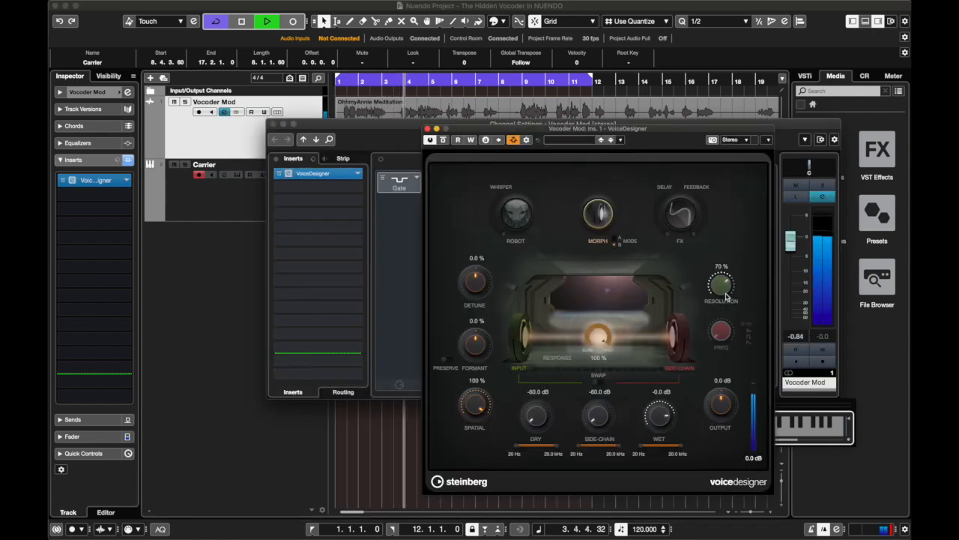
drag(722, 284, 733, 255)
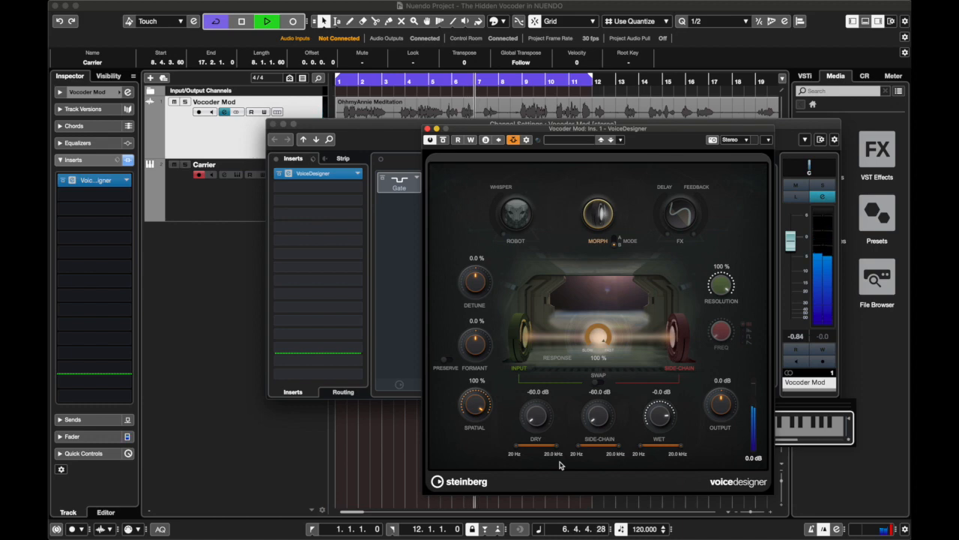
key(space)
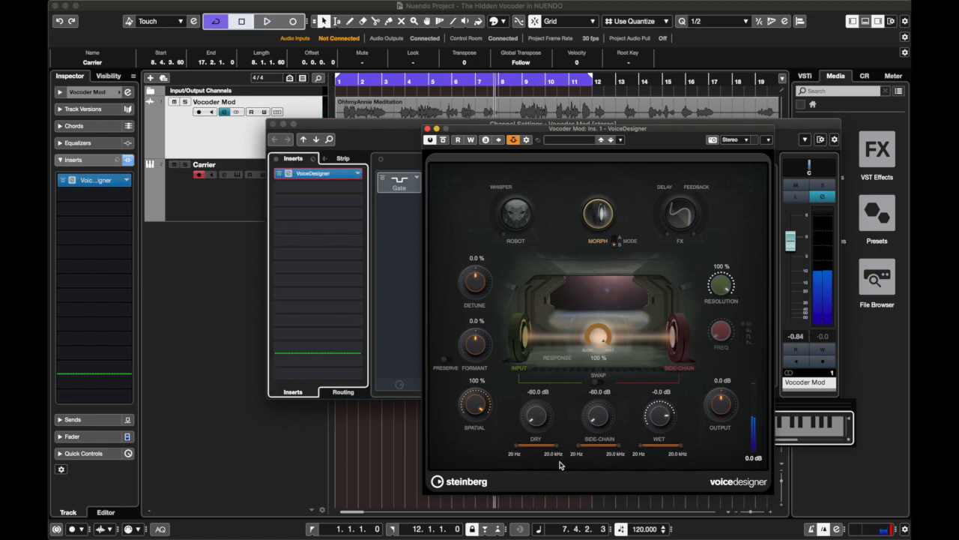
- Try VoiceDesigner's Spatial amount at 0 % while playing from bar 1, and return it to 100 %
click(342, 83)
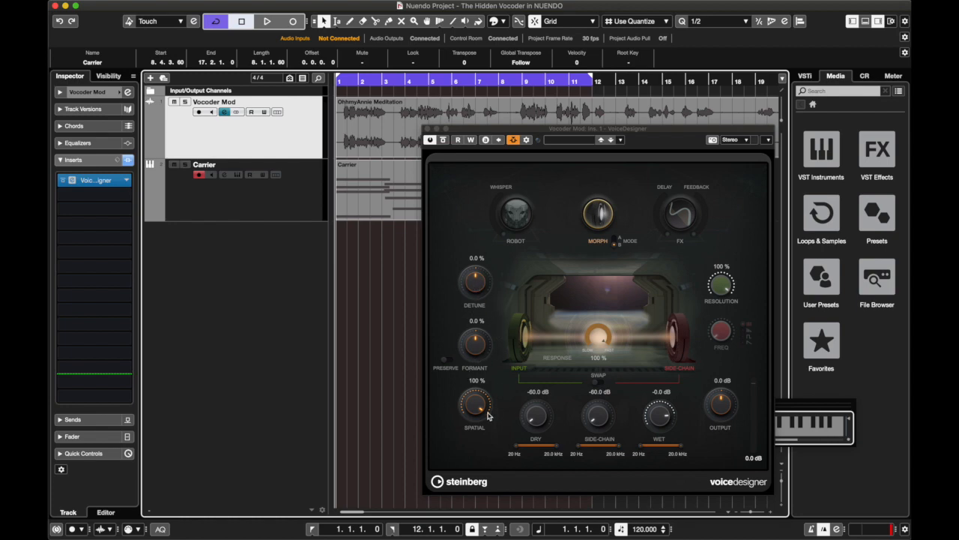
drag(487, 414, 472, 454)
key(space)
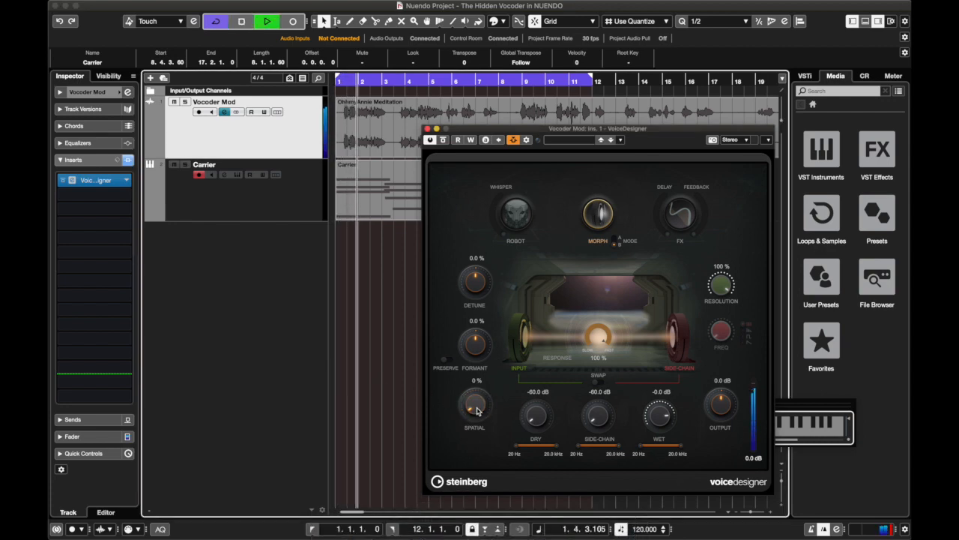
drag(477, 410, 489, 312)
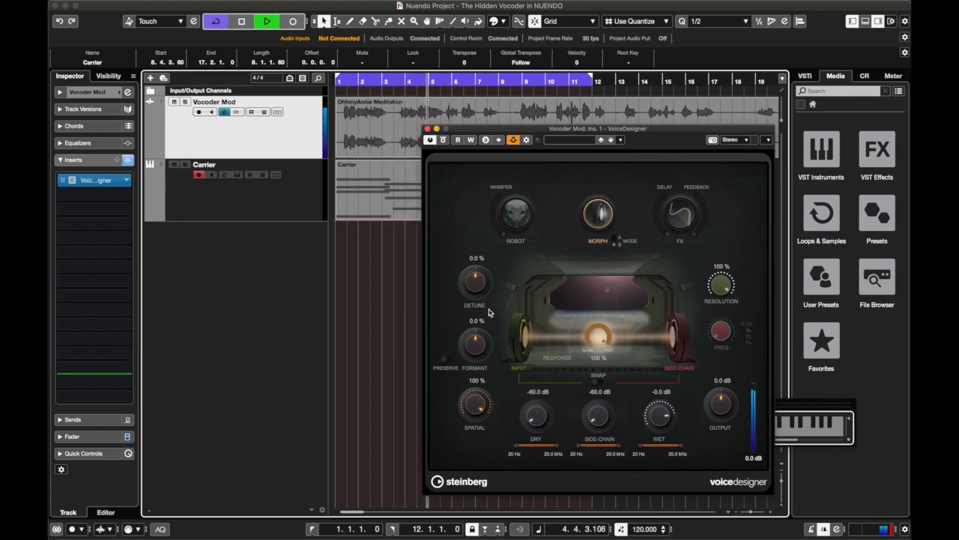
- Stop playback and insert the REVerence reverb after VoiceDesigner in the Vocoder Mod channel's inserts
key(space)
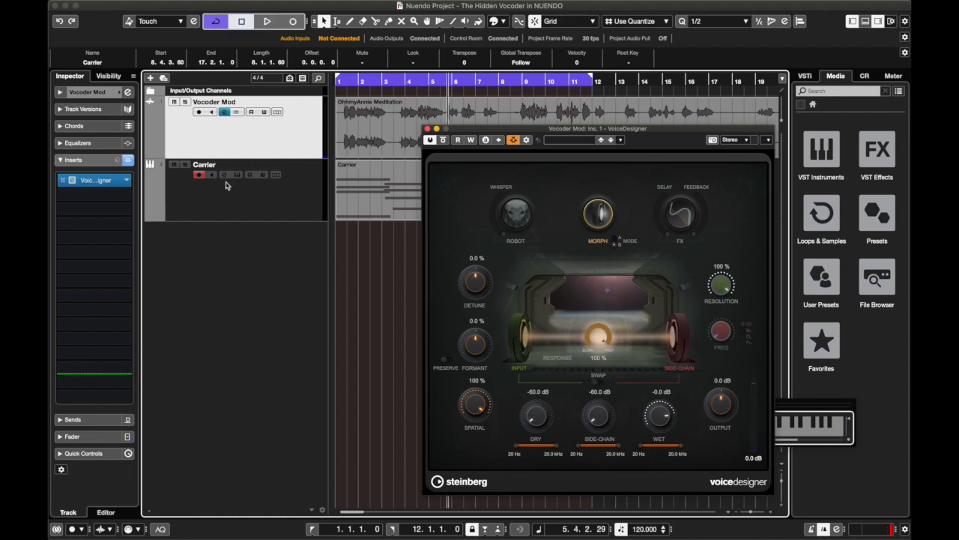
click(228, 114)
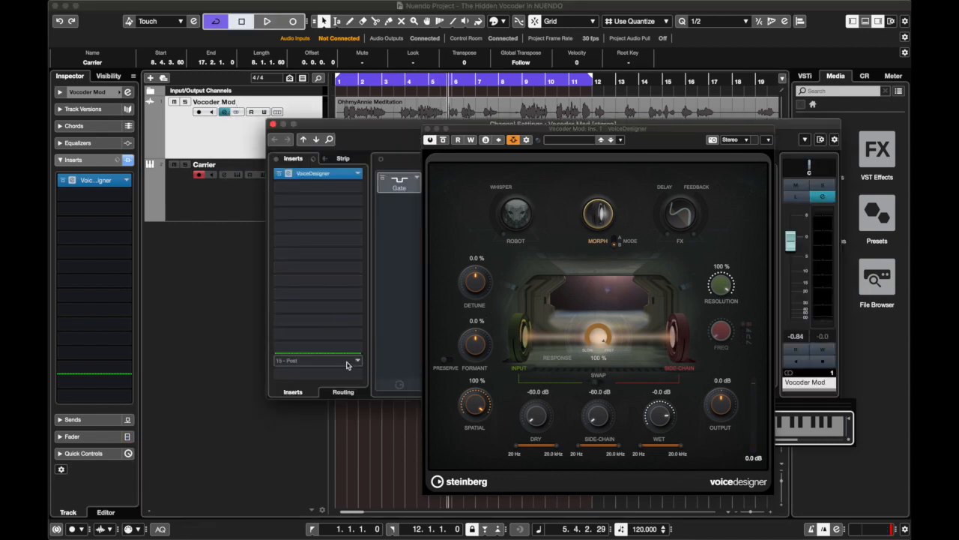
click(353, 187)
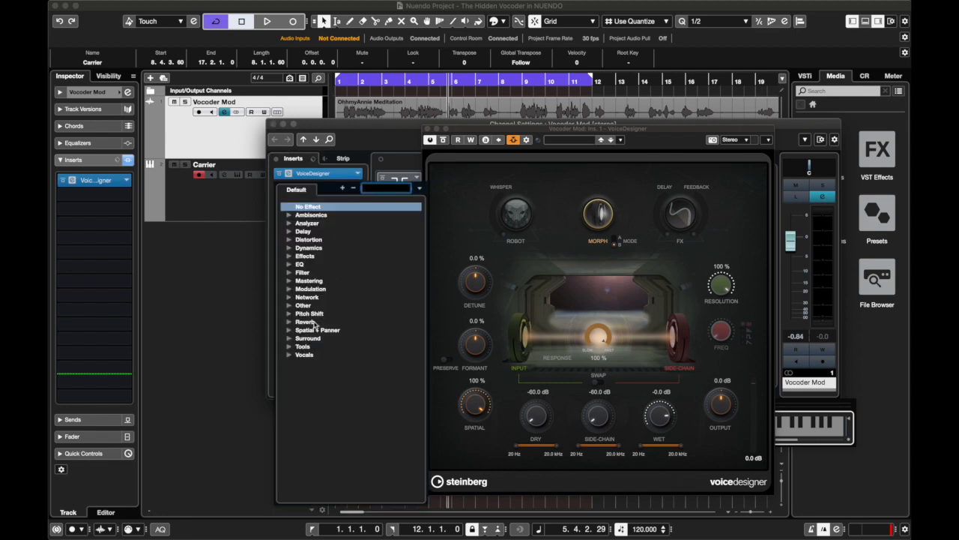
click(288, 323)
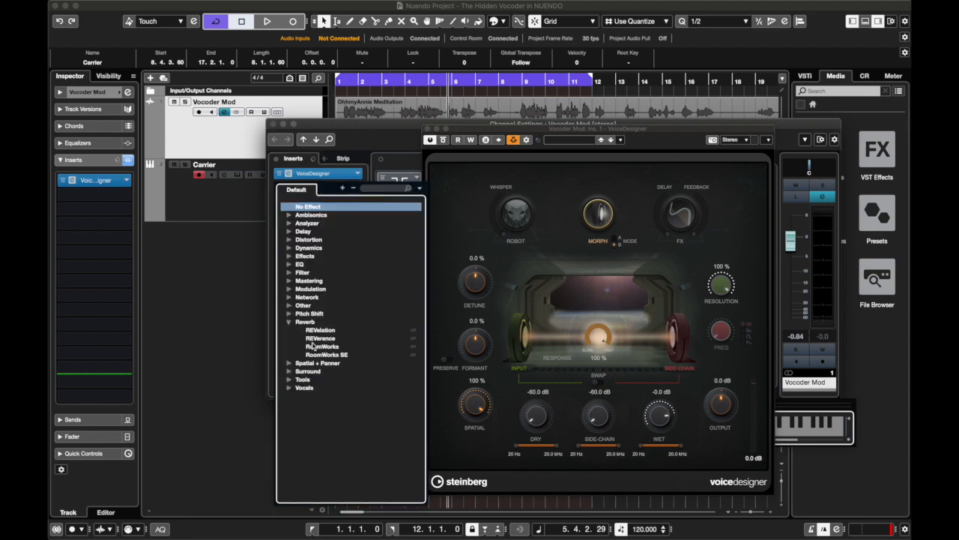
click(321, 341)
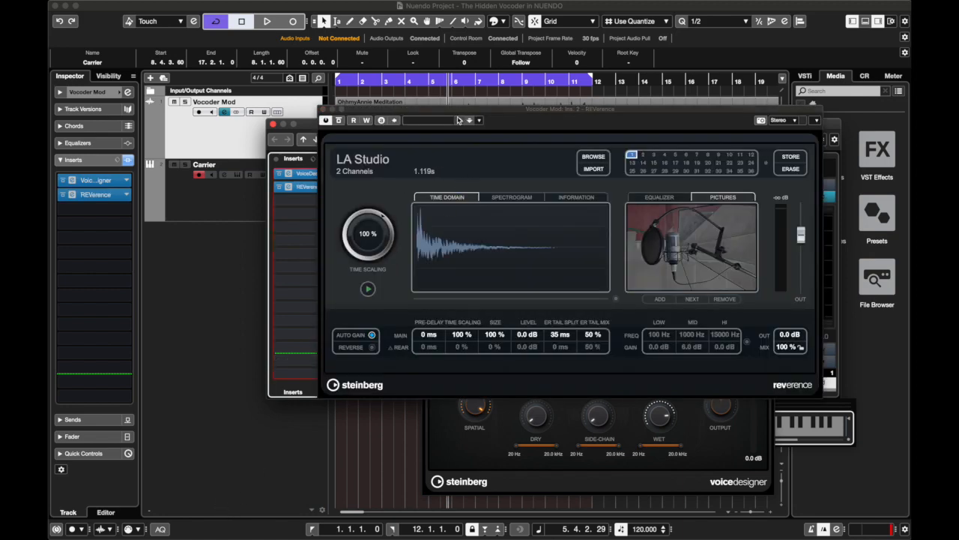
- Load the Furnished Room A Stereo preset in REVerence and audition its impulse response
click(443, 120)
double_click(439, 265)
click(443, 120)
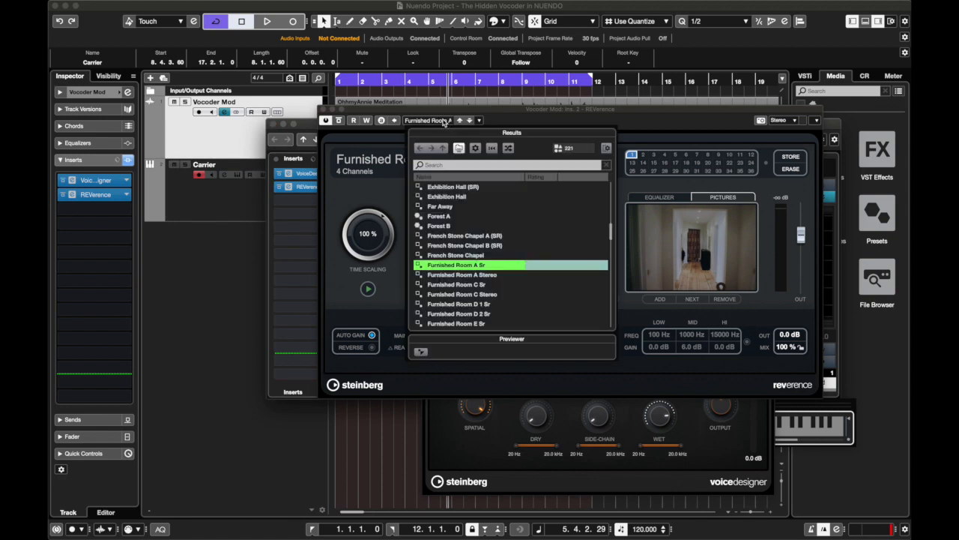
double_click(482, 275)
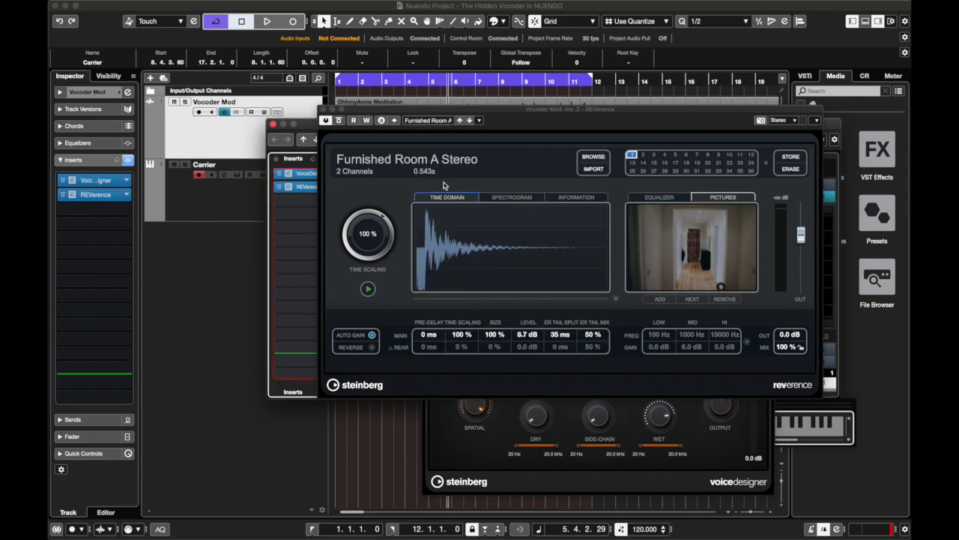
click(368, 289)
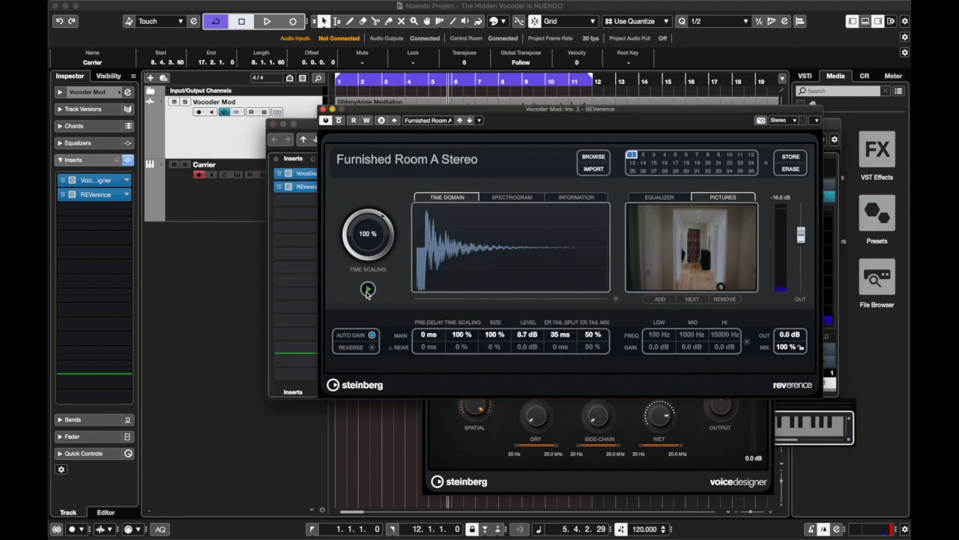
- Set REVerence's Time Scaling to 75 % and audition the reverb from bar 1
click(308, 86)
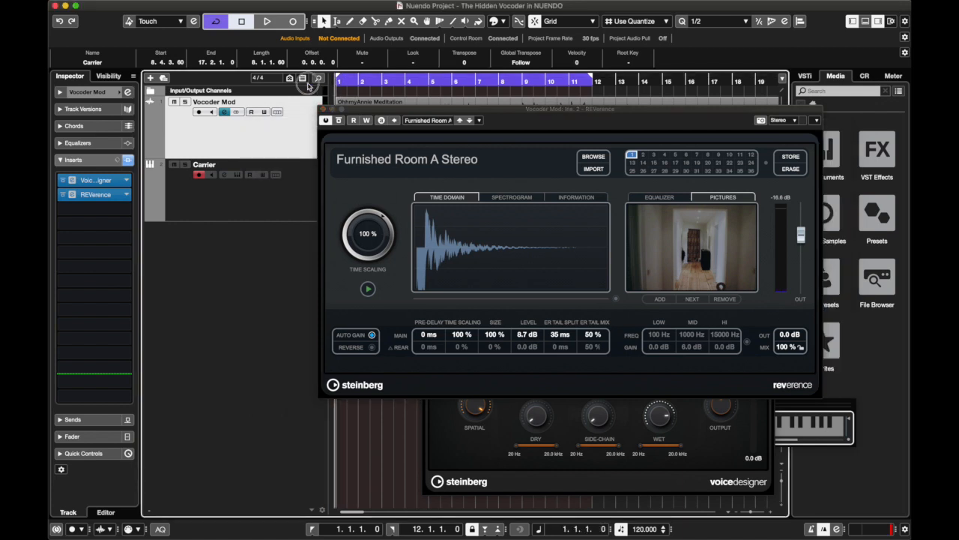
click(784, 351)
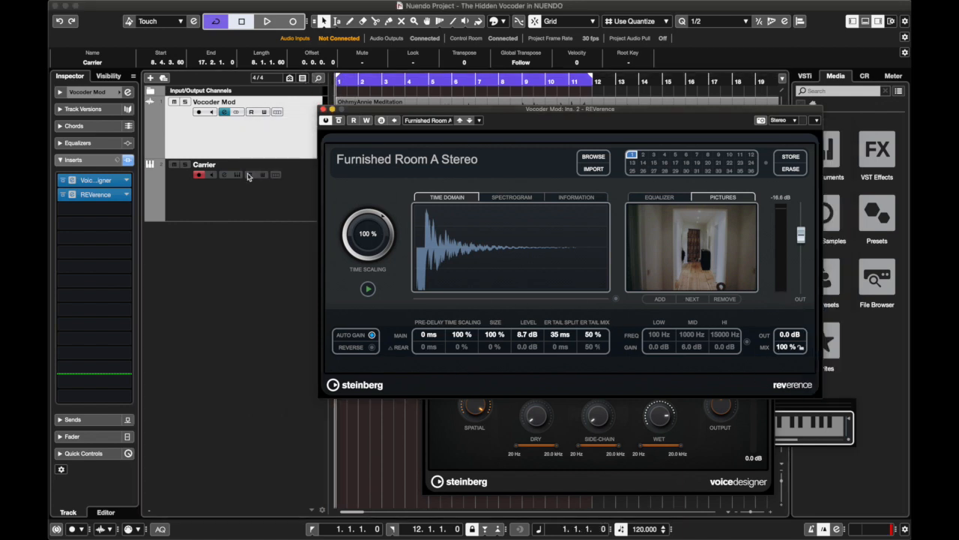
click(346, 232)
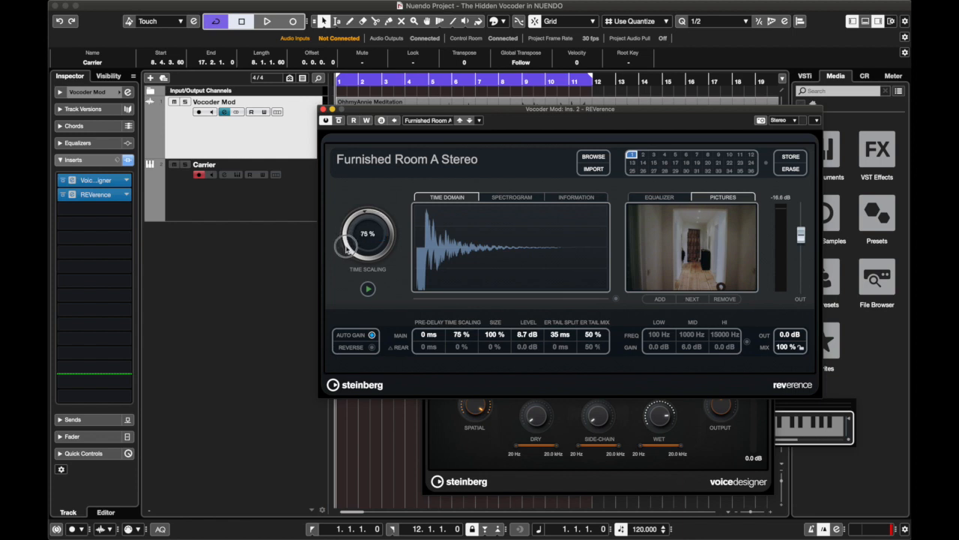
click(232, 304)
key(space)
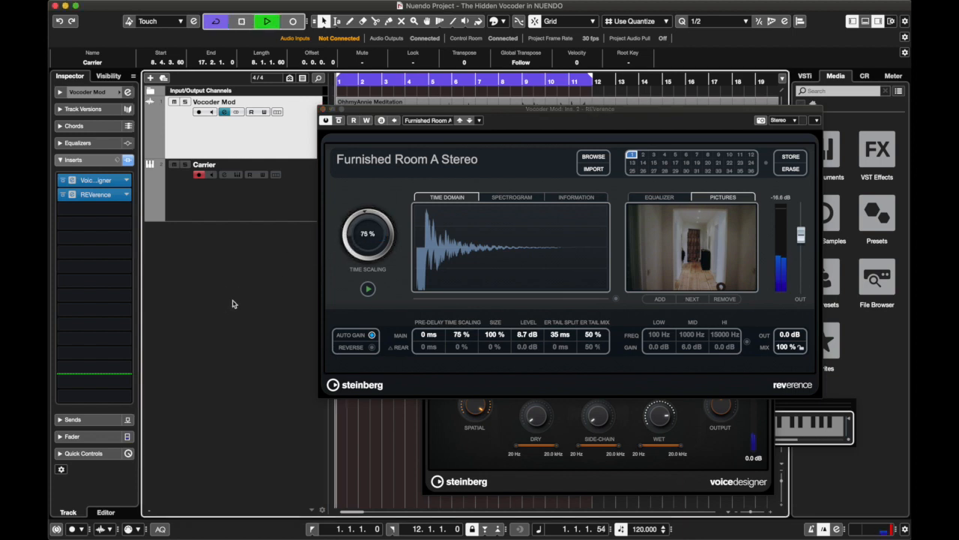
key(space)
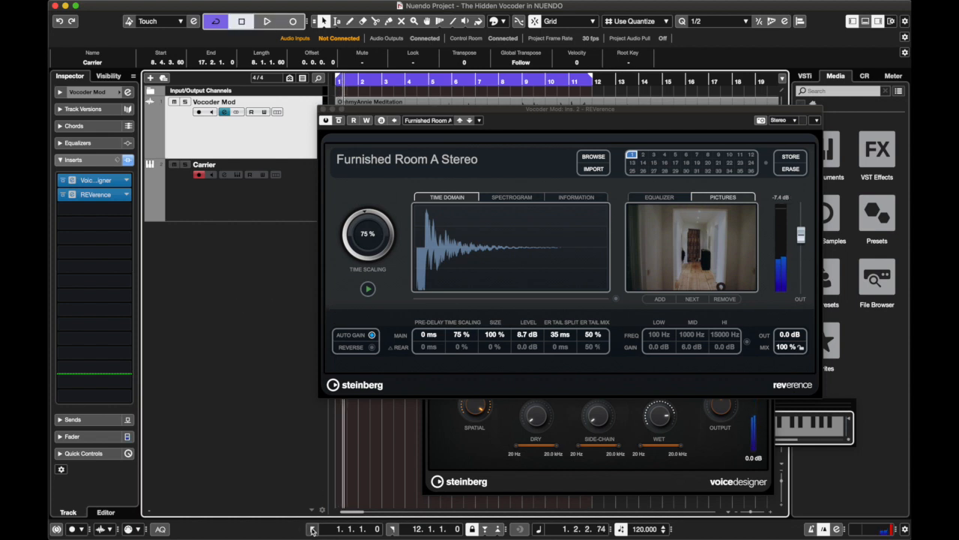
key(space)
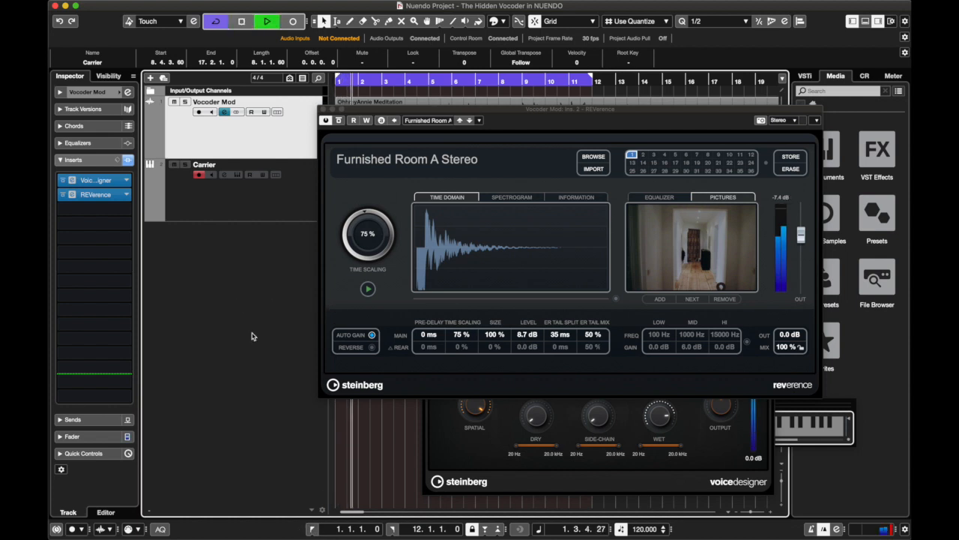
- Add the RoomWorks reverb to the post-fader insert slot 15 in the Vocoder Mod channel settings
click(225, 112)
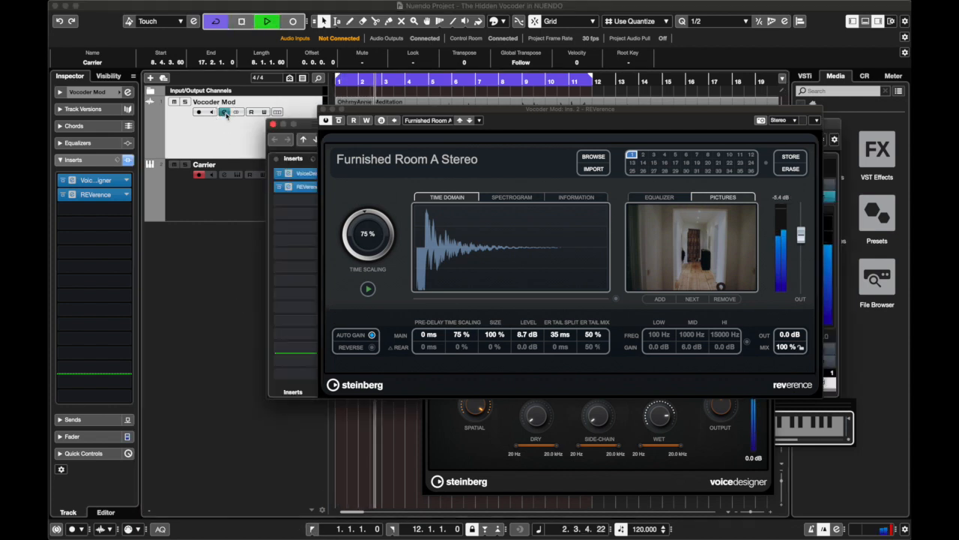
drag(309, 128, 213, 127)
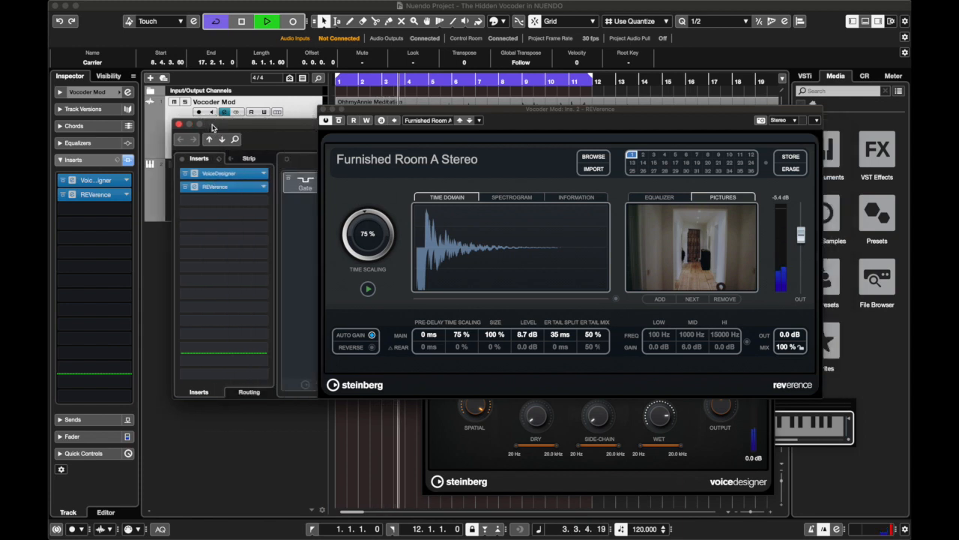
click(223, 360)
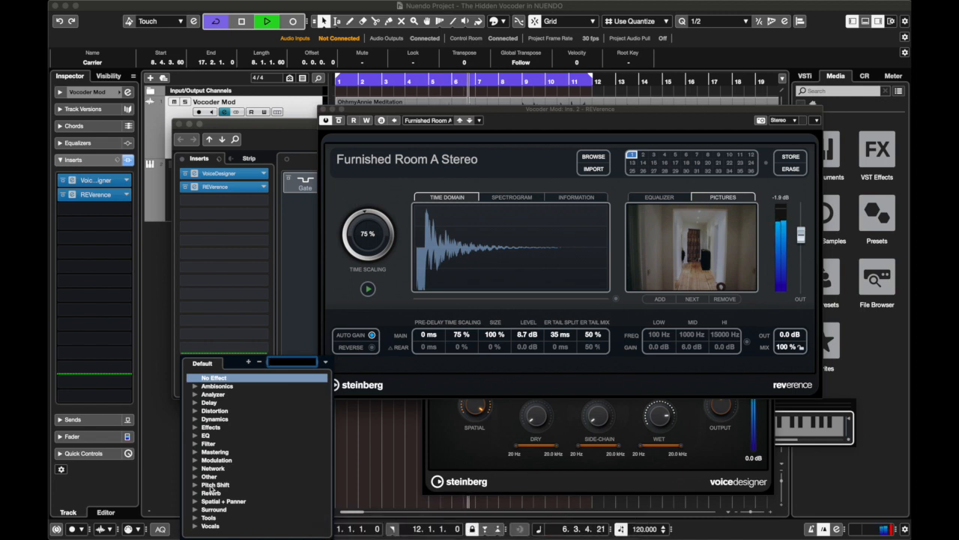
click(195, 427)
click(195, 427)
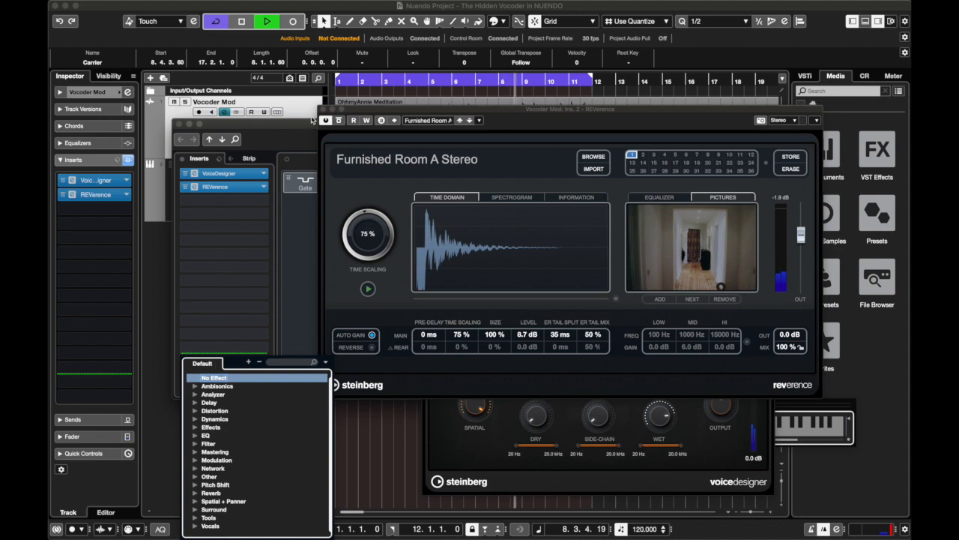
click(195, 493)
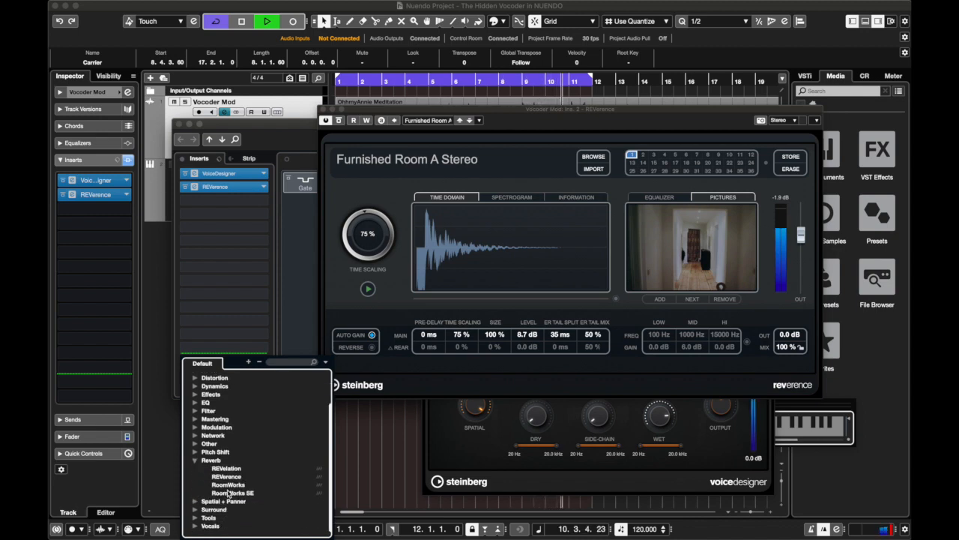
click(228, 485)
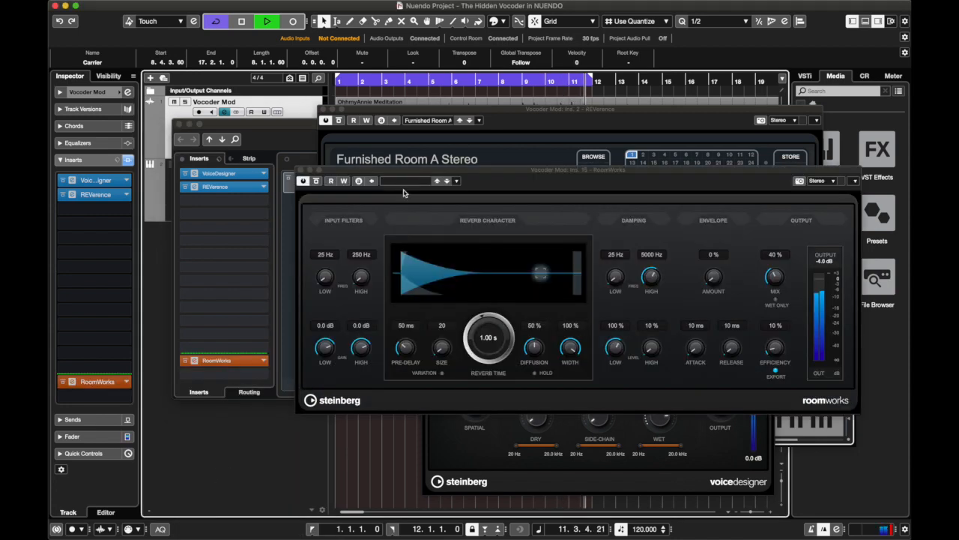
- Load RoomWorks' Hall Arena preset, shorten its Reverb Time to about 1.35 s, and close RoomWorks and the channel settings
click(405, 181)
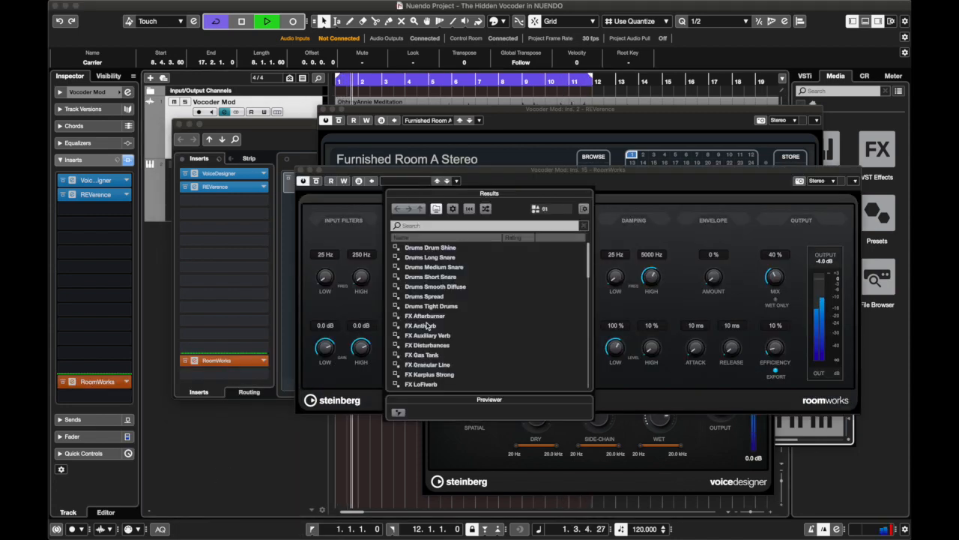
scroll(424, 324, down, 5)
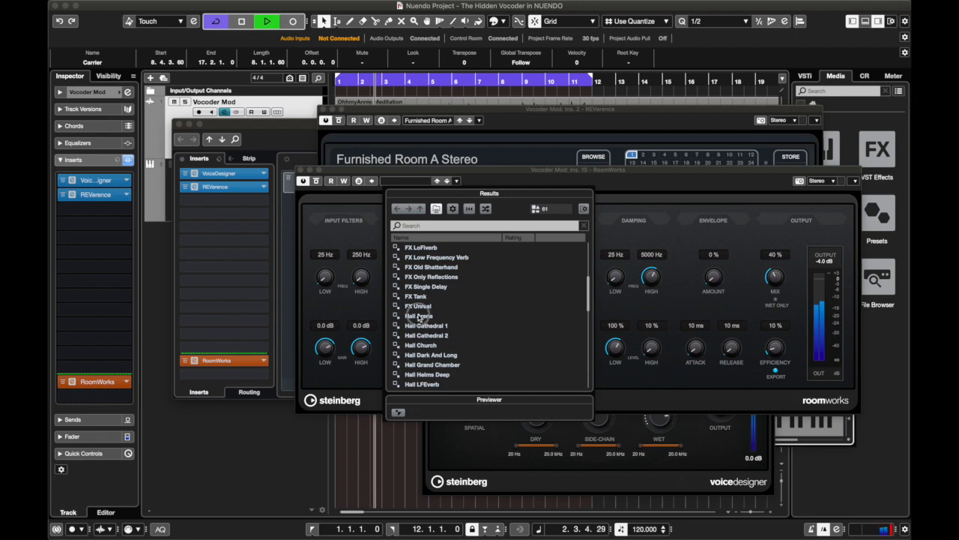
double_click(418, 316)
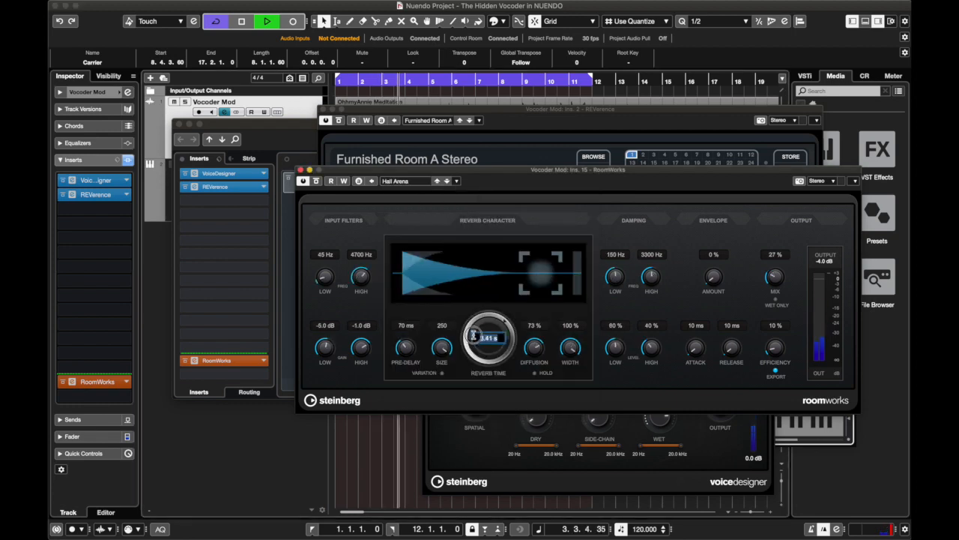
drag(473, 335, 472, 351)
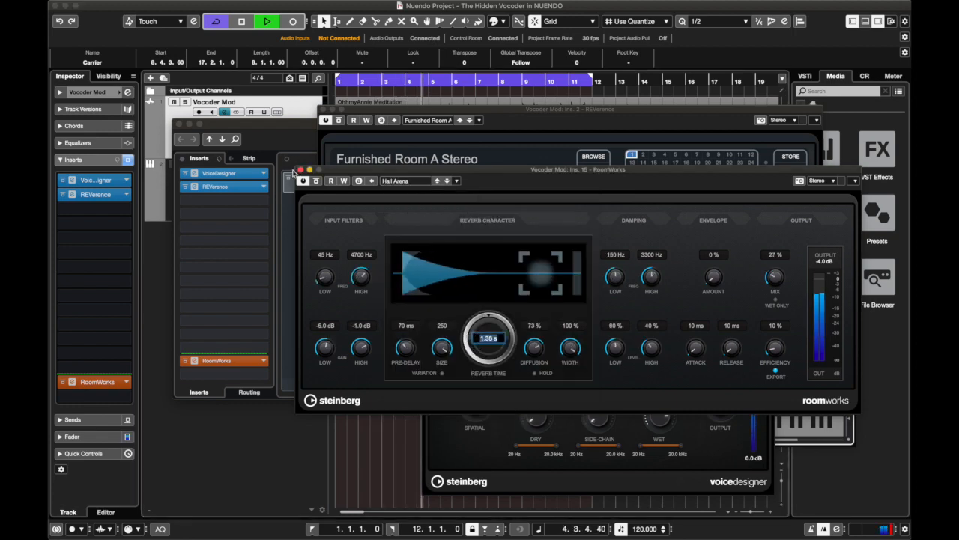
click(299, 171)
click(178, 124)
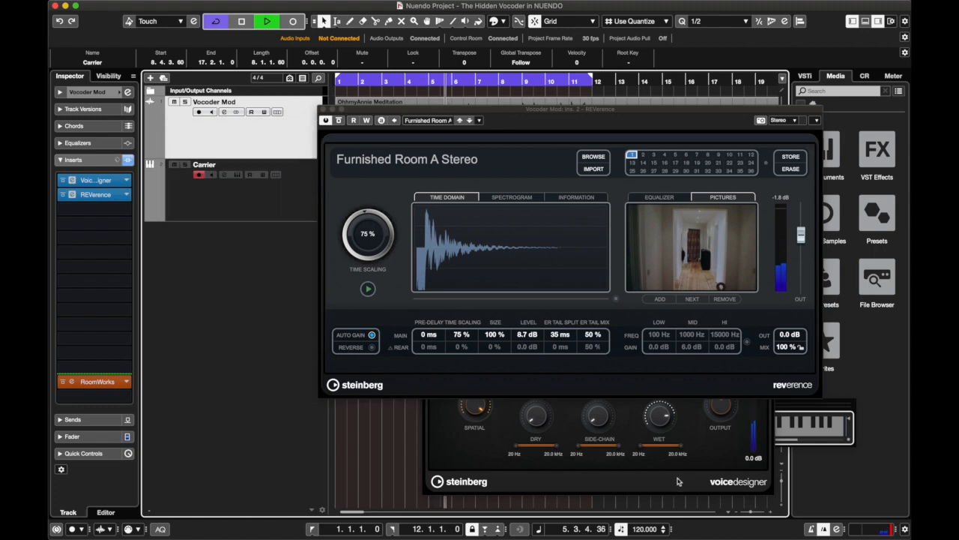
- Close the REVerence and VoiceDesigner windows and raise the Vocoder Mod channel fader to -0.52
click(225, 113)
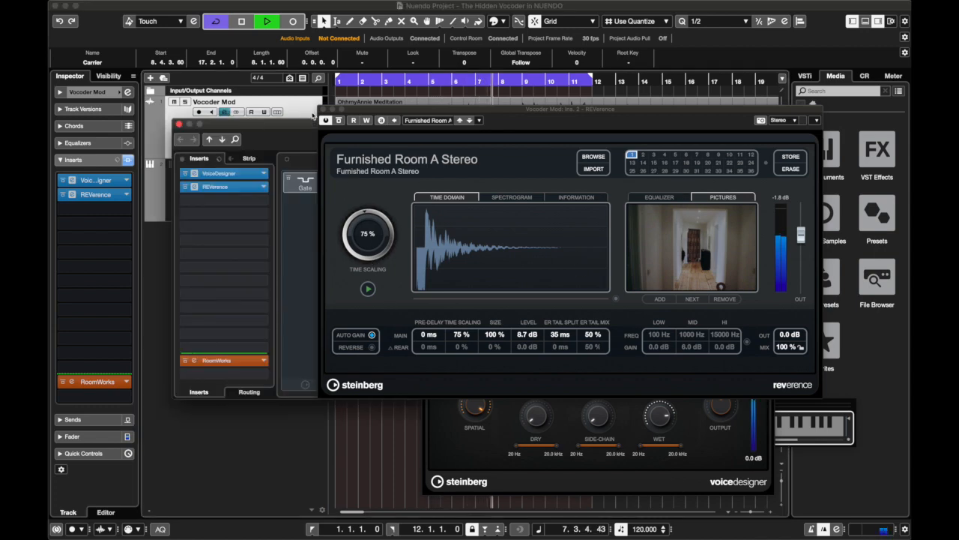
click(323, 109)
click(431, 129)
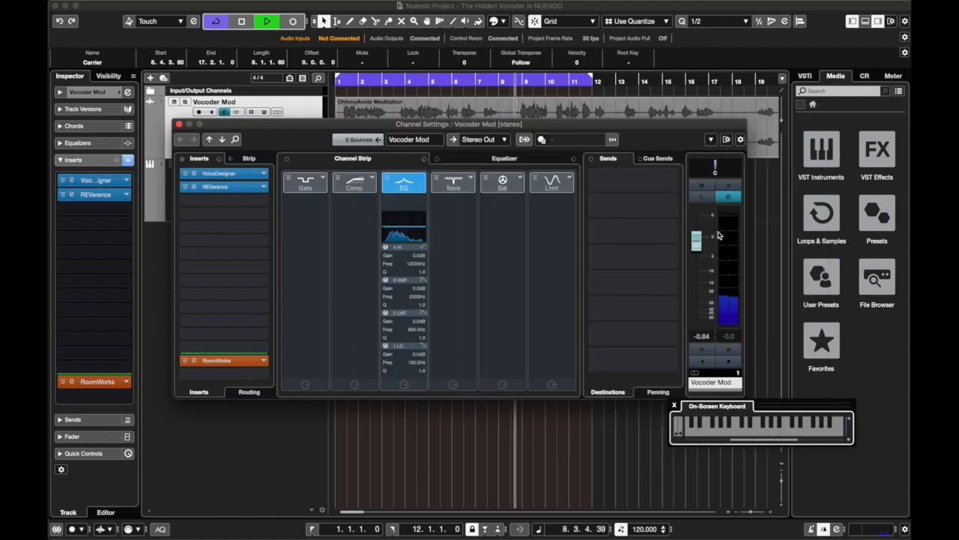
mouse_move(697, 235)
mouse_down()
mouse_move(696, 253)
mouse_move(696, 238)
mouse_up()
click(178, 124)
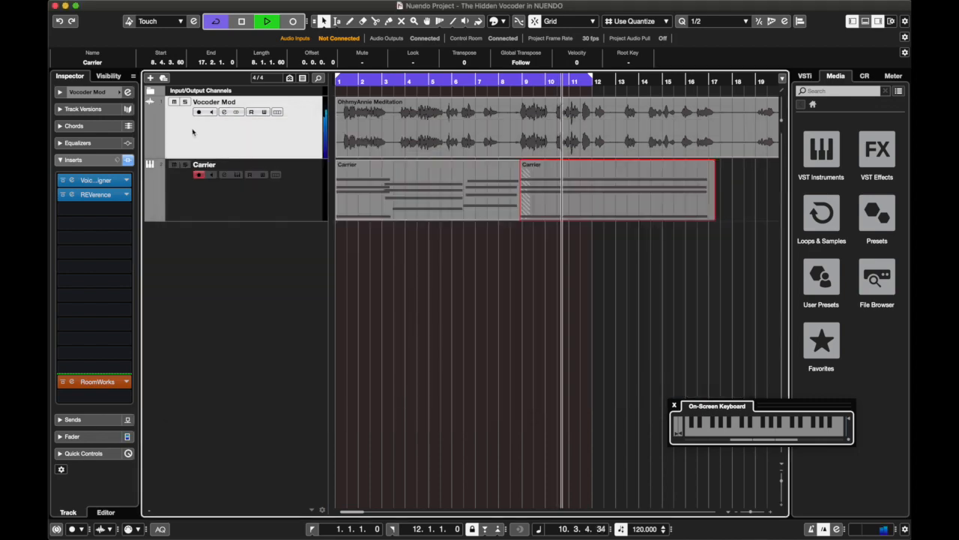
- Restart playback from bar 1 and lower the Resolution in Vocoder Mod's VoiceDesigner to 29 %
key(space)
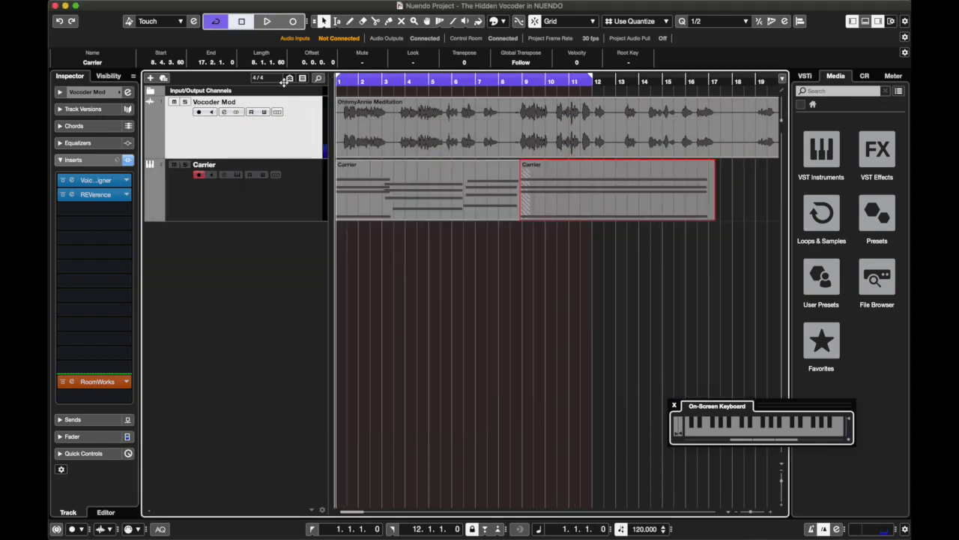
key(space)
click(223, 111)
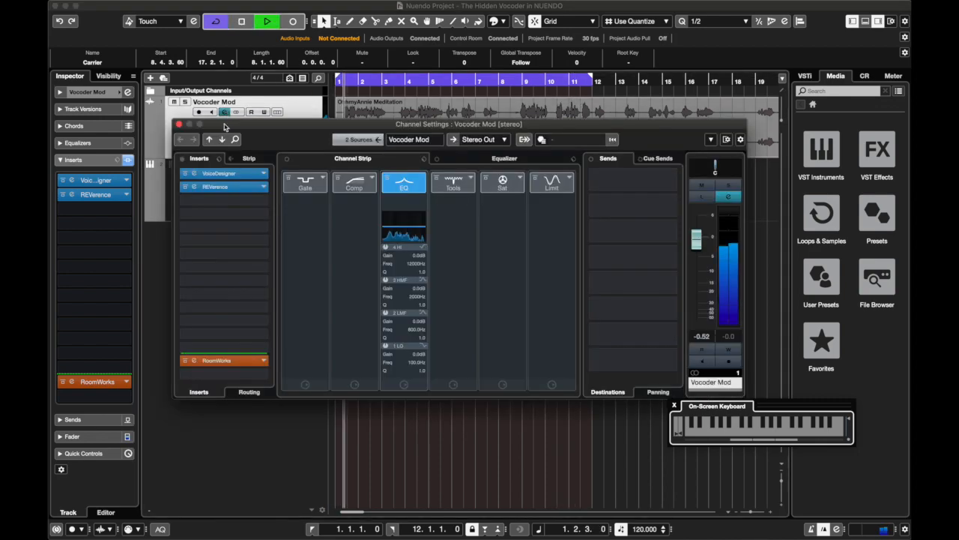
click(225, 173)
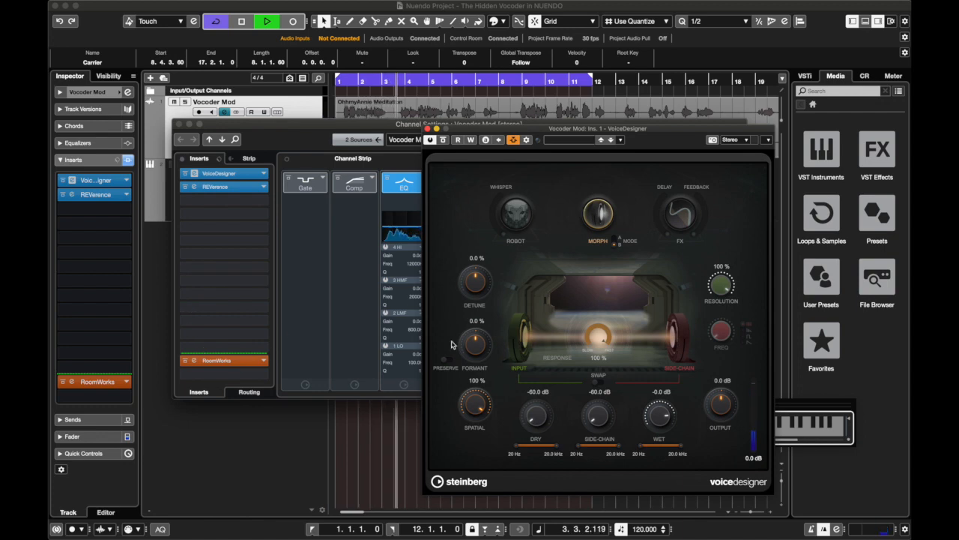
drag(720, 285, 704, 356)
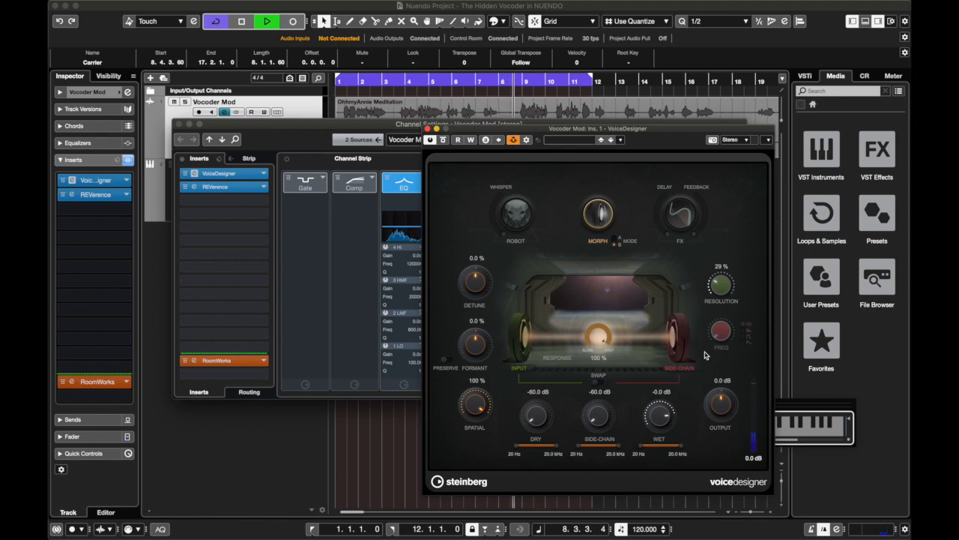
- Stop playback, close the Vocoder Mod channel settings, and return the project cursor to bar 1
key(space)
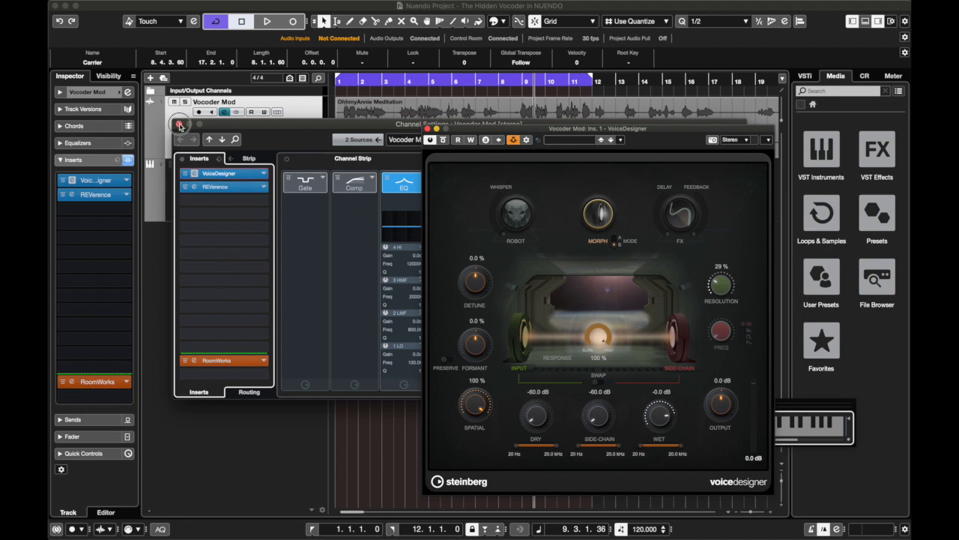
click(180, 125)
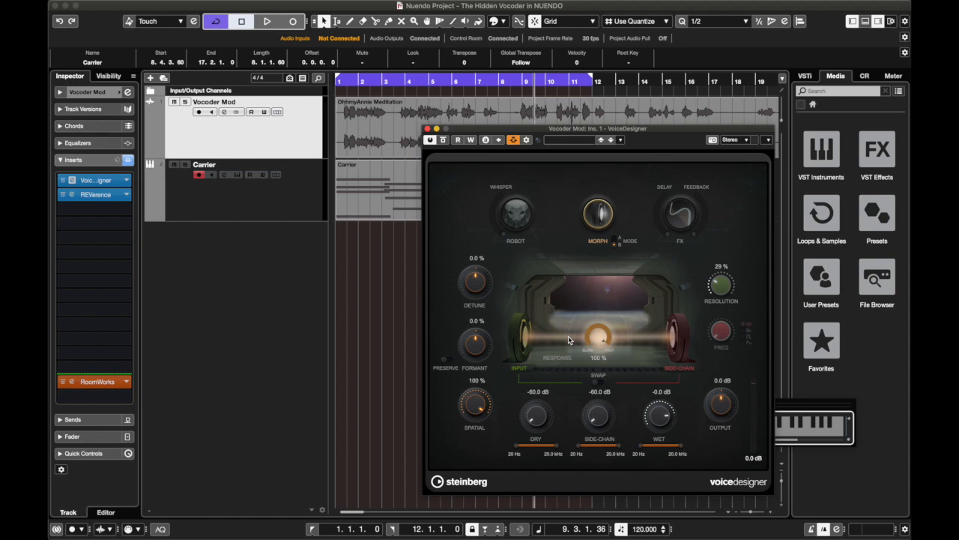
drag(373, 82, 321, 80)
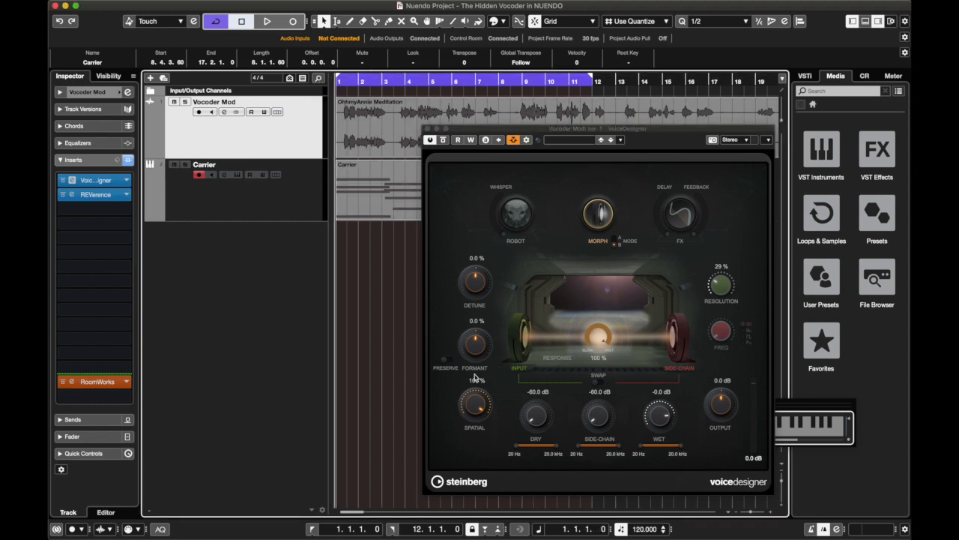
- Start playback from bar 1, raise Resolution in Vocoder Mod's VoiceDesigner to 48 %, and select the Carrier track
key(space)
click(717, 290)
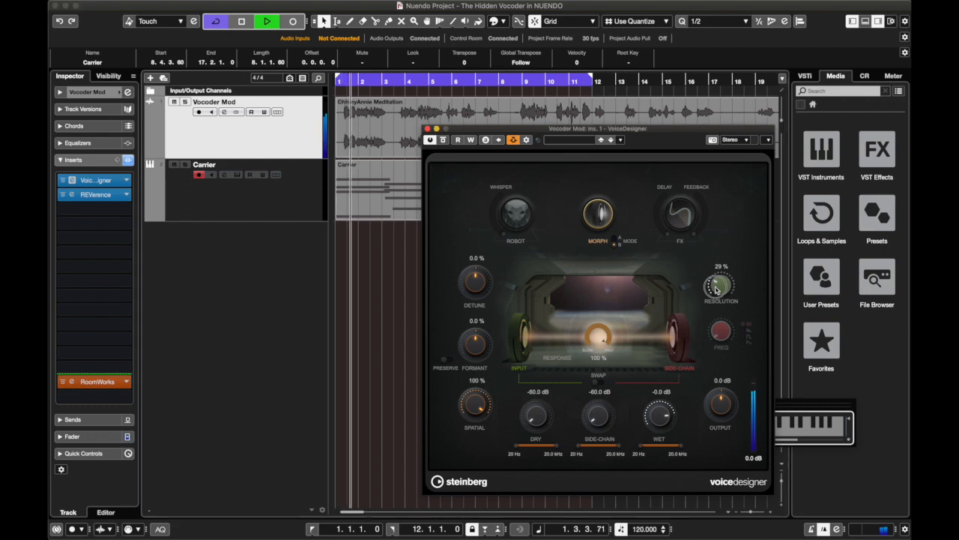
drag(717, 290, 720, 272)
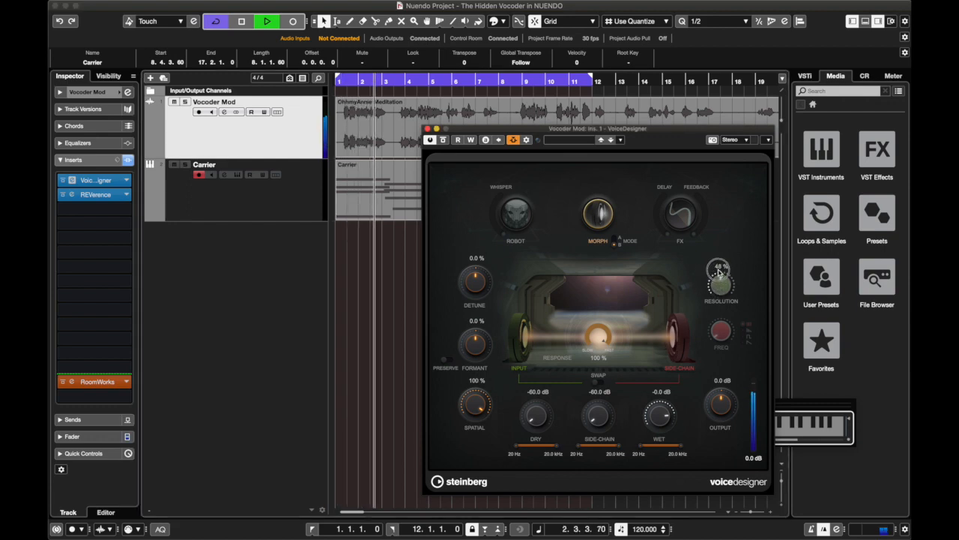
click(222, 183)
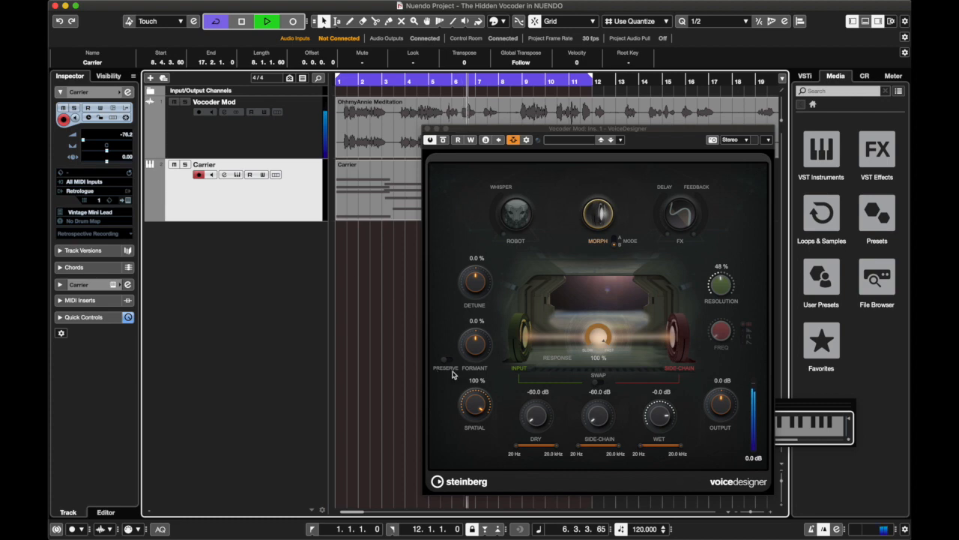
- During playback, try Formant at about 3.9 % and Detune at about -2.9 %, and reset Detune to 0 %
mouse_move(475, 344)
mouse_down()
mouse_move(480, 313)
mouse_move(463, 343)
mouse_move(467, 327)
mouse_up()
mouse_move(472, 290)
mouse_down()
mouse_move(463, 299)
mouse_move(463, 281)
mouse_up()
click(472, 261)
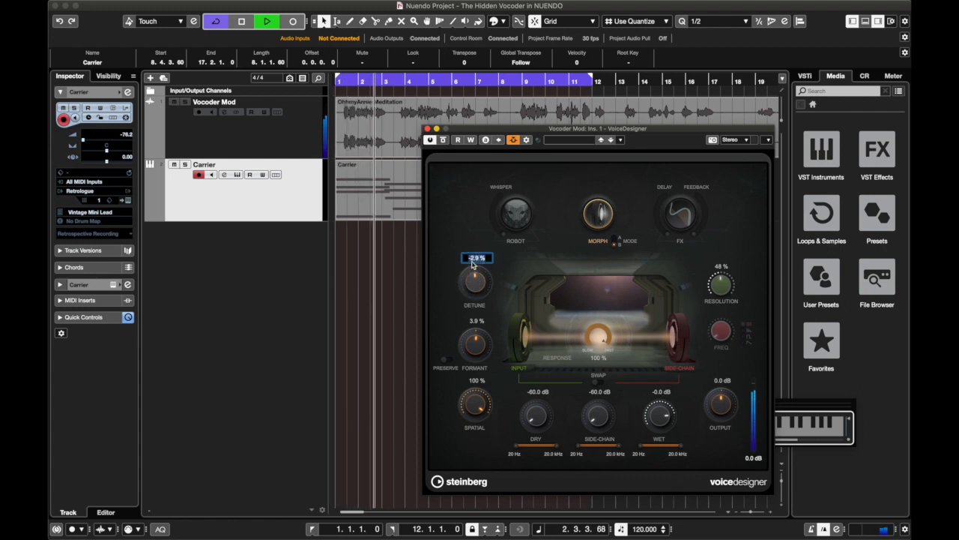
text(0)
key(Return)
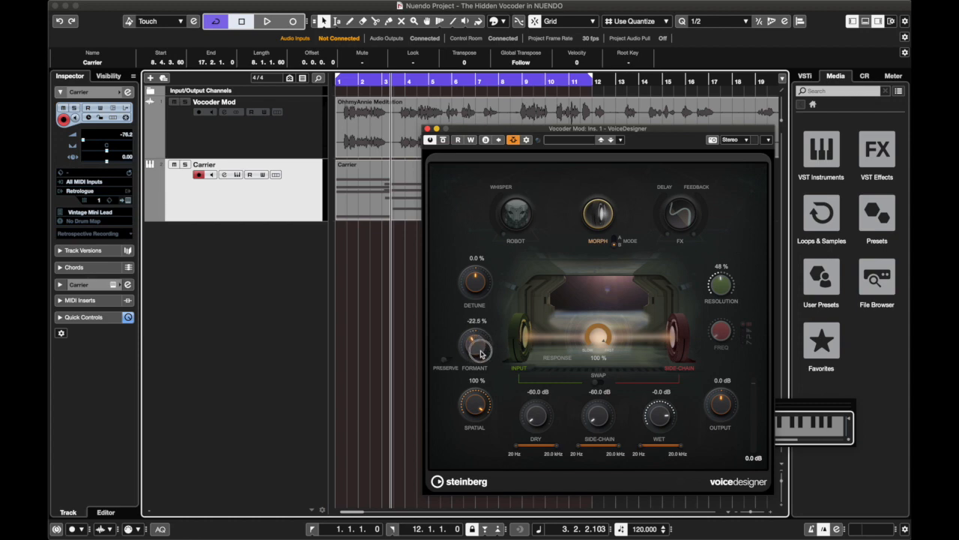
- Lower Formant to about -35.3 %, sweep it upward during playback, stop the transport, and reset Formant to 0 %
drag(483, 345, 478, 356)
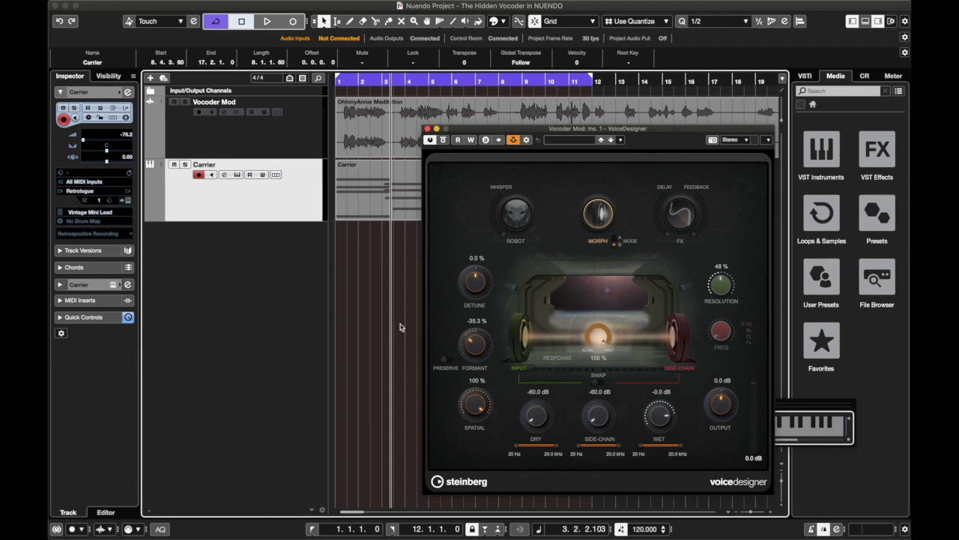
key(space)
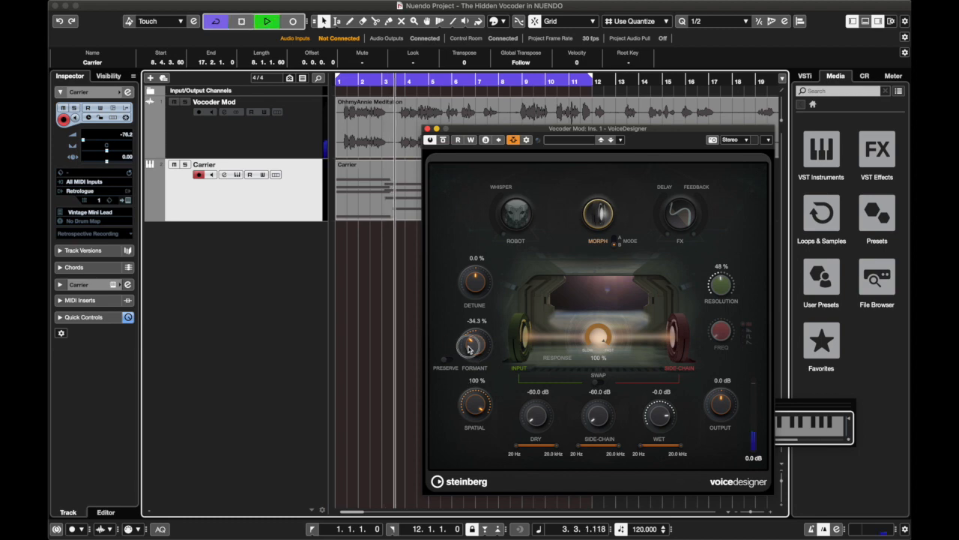
drag(472, 342, 473, 321)
key(space)
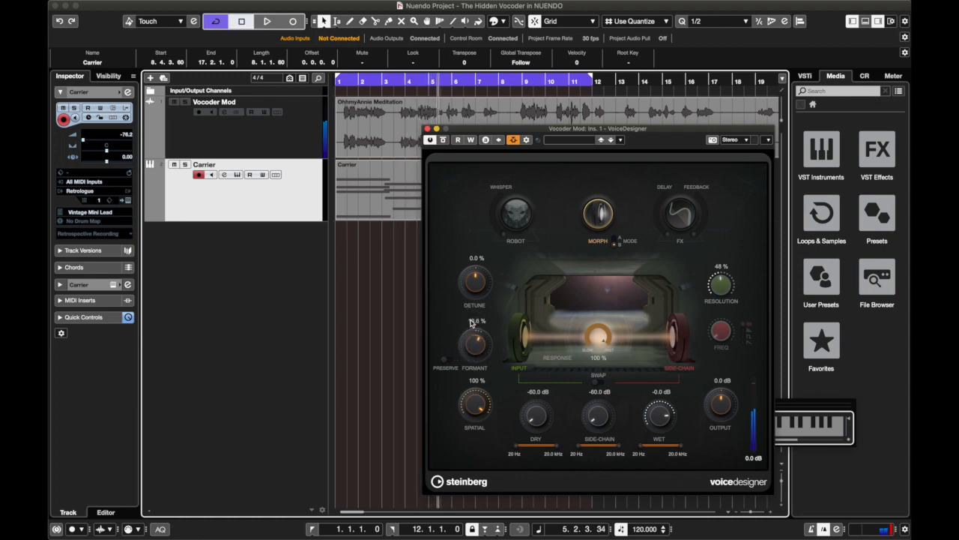
double_click(477, 322)
text(0)
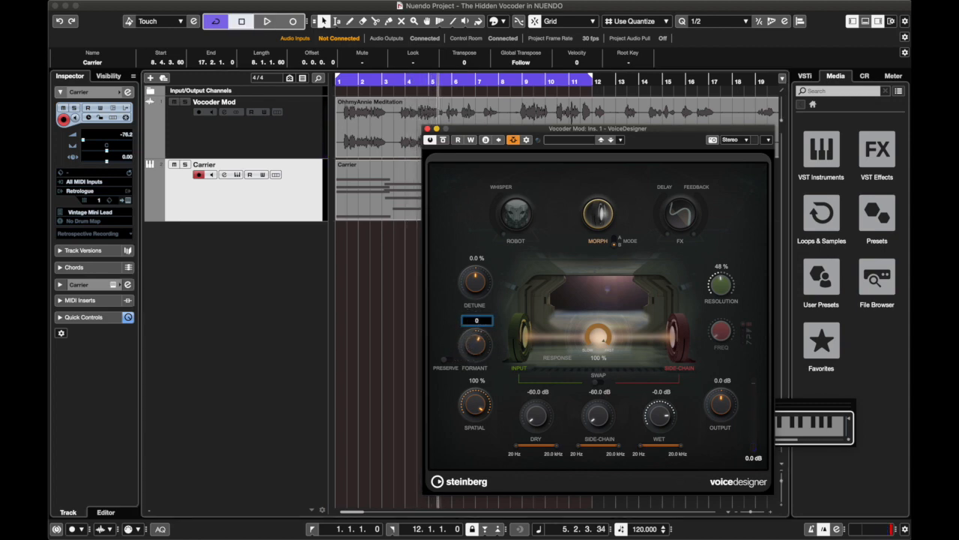
key(Return)
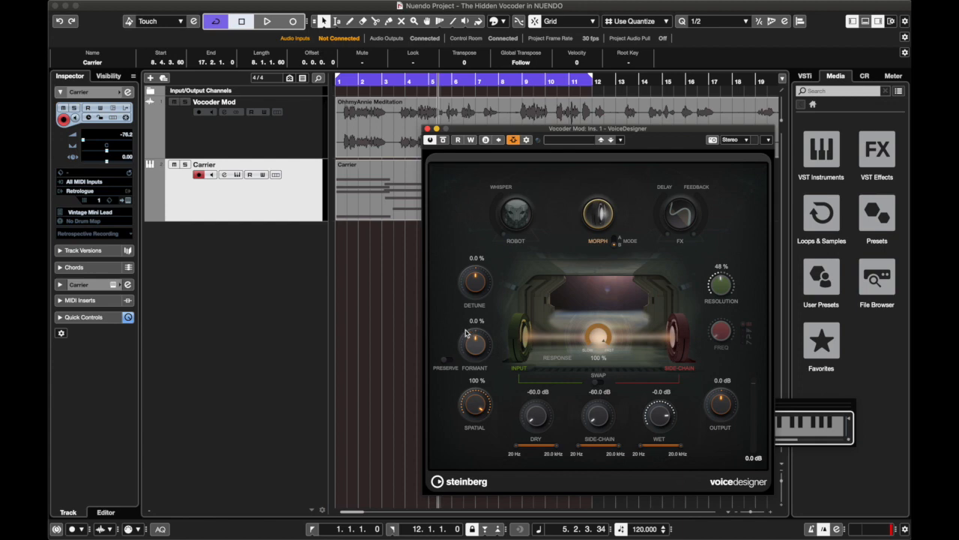
drag(579, 131, 634, 86)
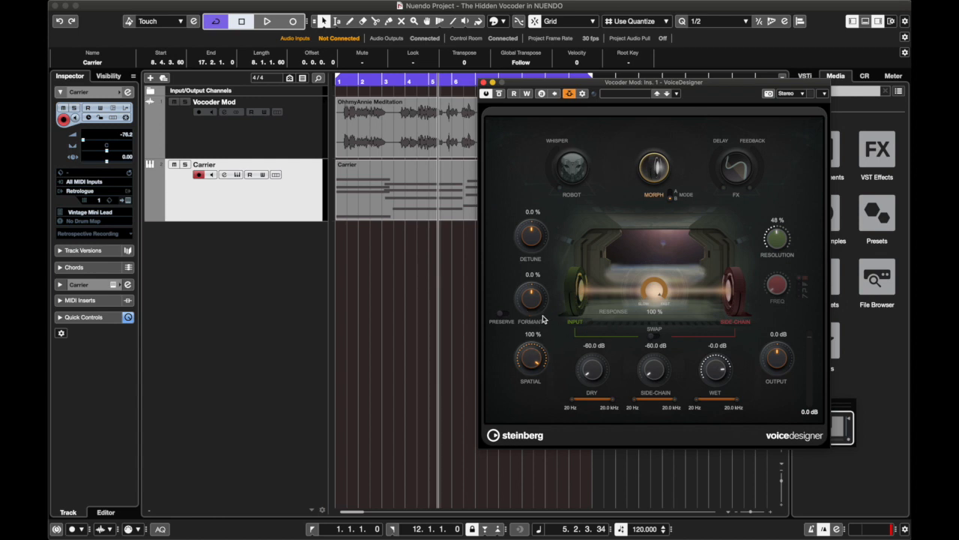
drag(633, 83, 641, 104)
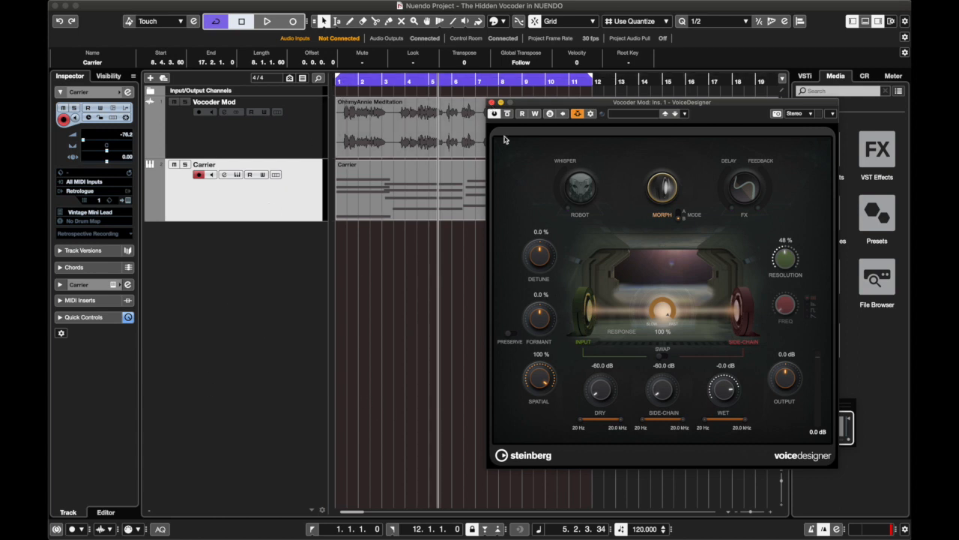
drag(526, 106, 503, 106)
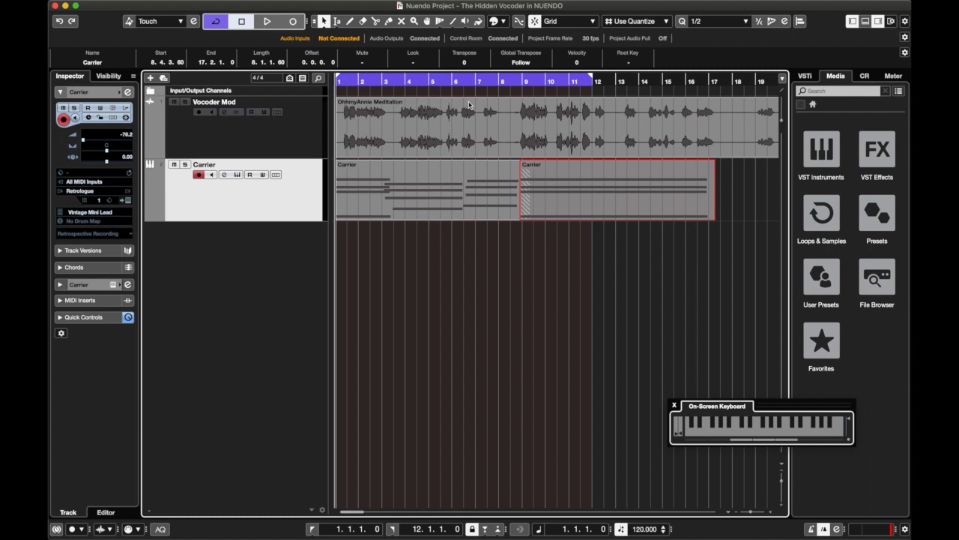
click(225, 176)
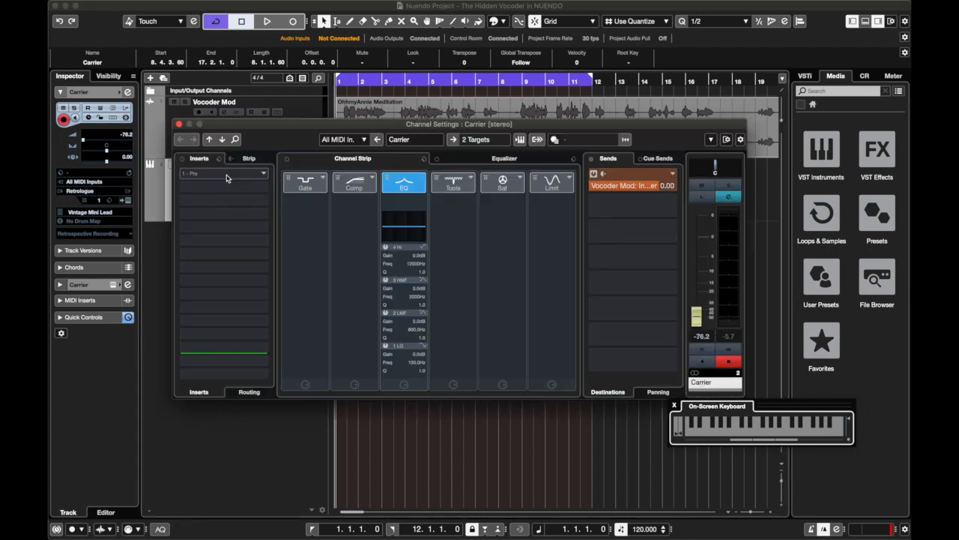
click(178, 124)
click(228, 125)
click(224, 111)
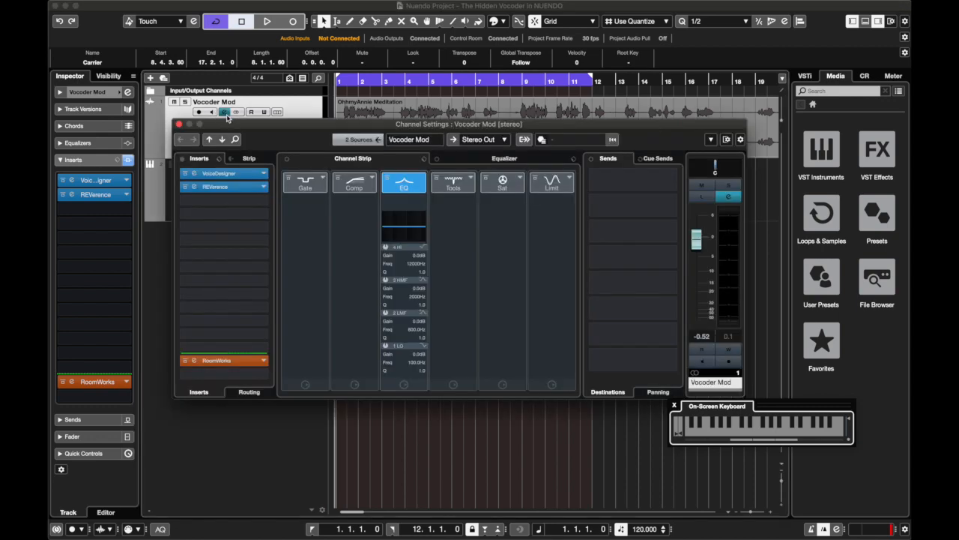
click(219, 173)
click(179, 125)
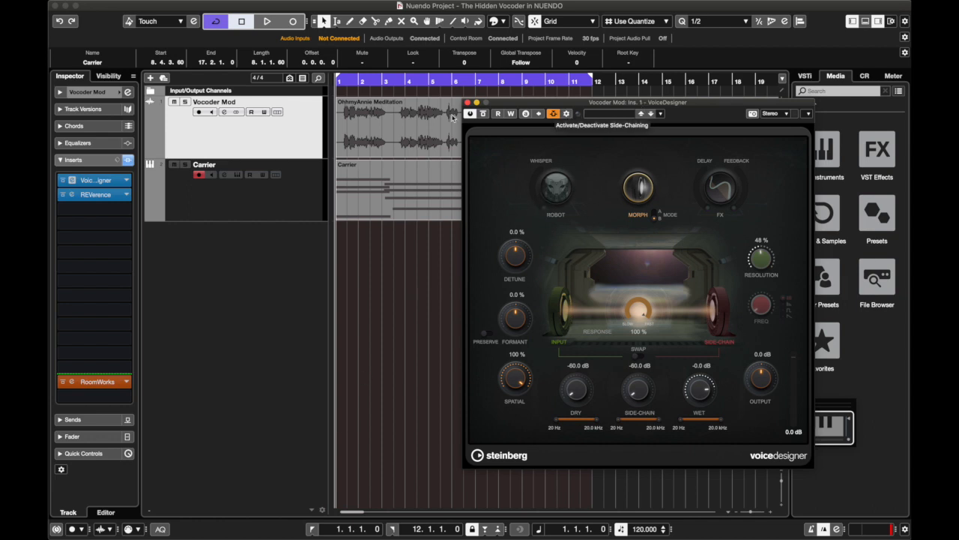
- Compare the Vocoder Mod and Carrier tracks, view Carrier's Retrologue instrument, and close it to return to VoiceDesigner
click(218, 218)
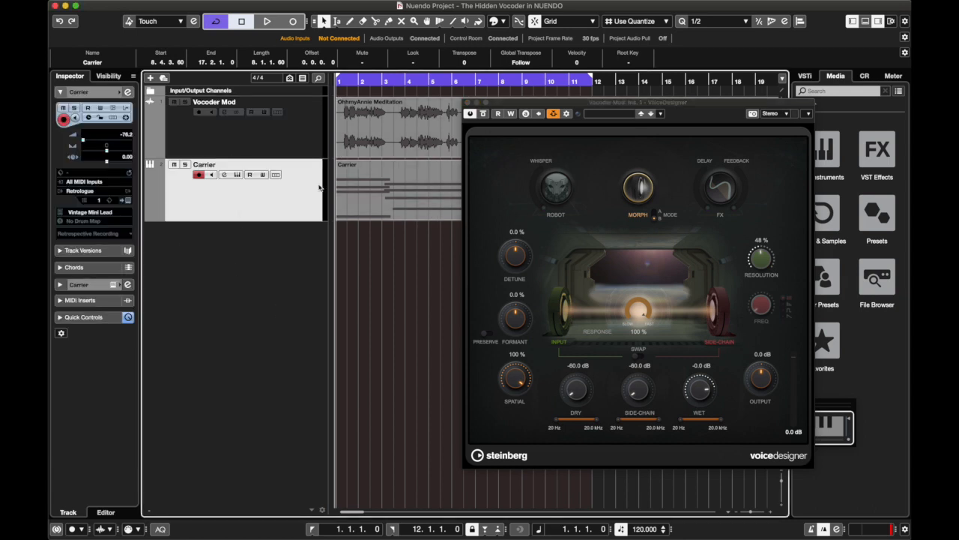
click(324, 154)
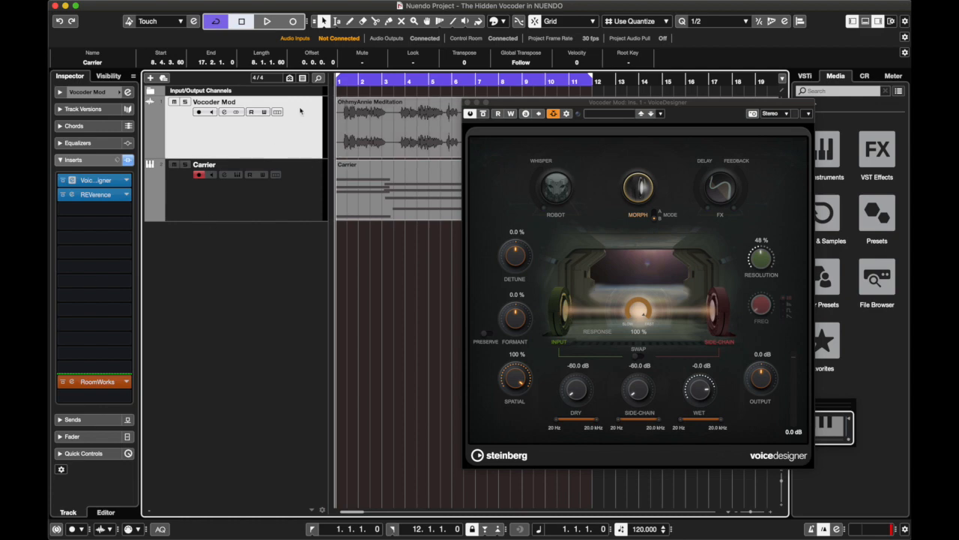
click(278, 196)
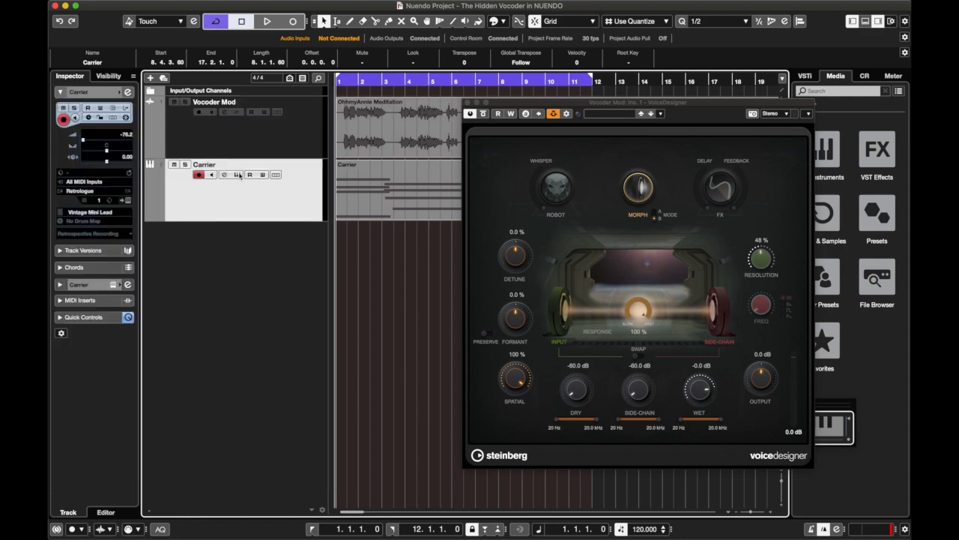
click(237, 175)
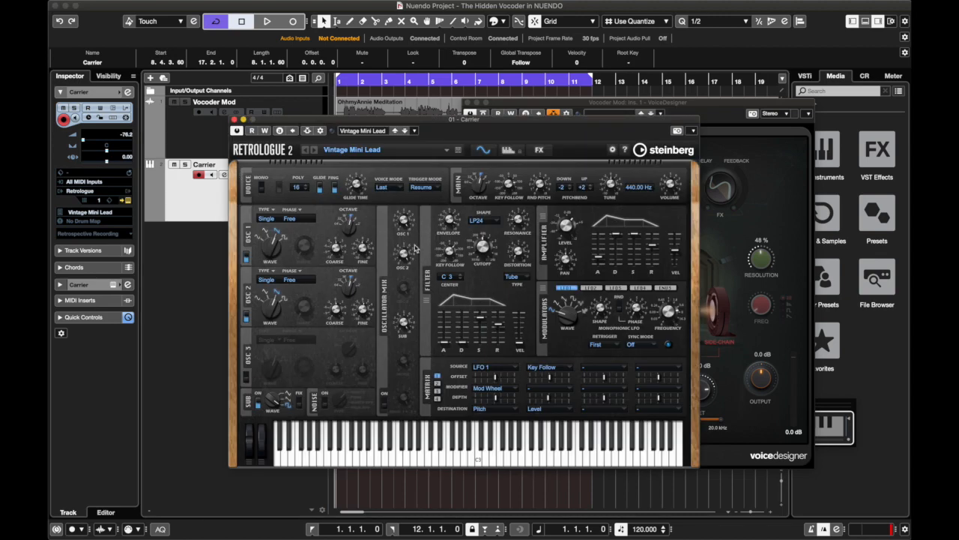
click(234, 119)
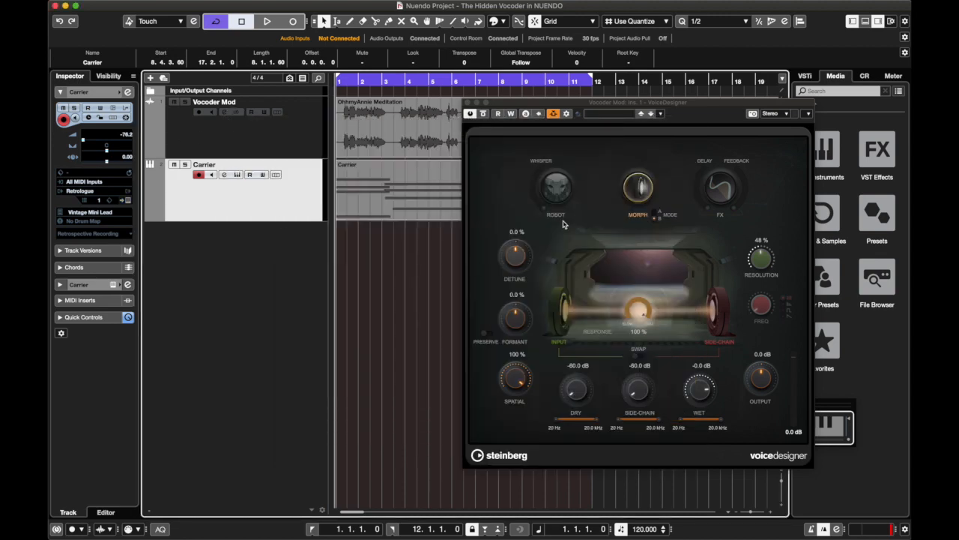
click(625, 151)
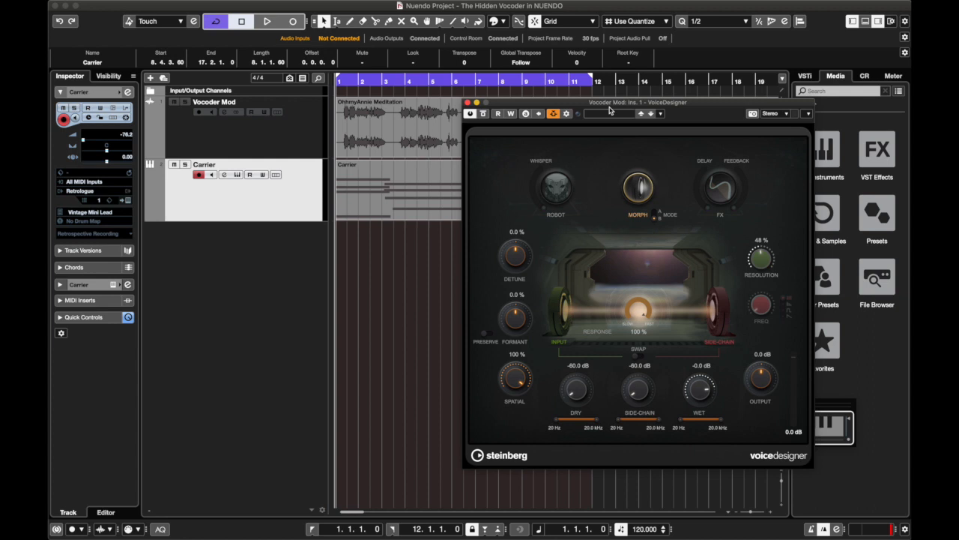
drag(544, 102, 523, 111)
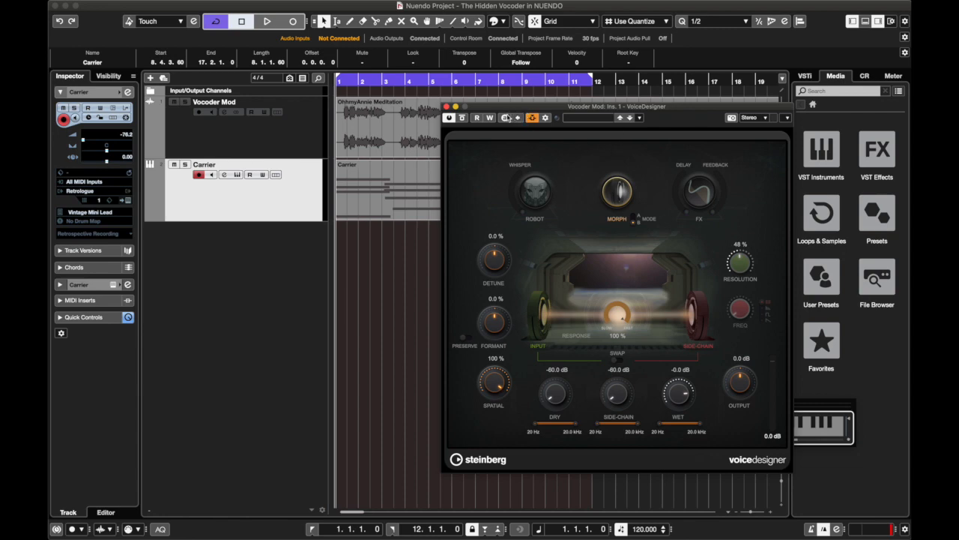
mouse_move(545, 107)
mouse_down()
mouse_move(492, 102)
mouse_move(505, 94)
mouse_move(534, 103)
mouse_up()
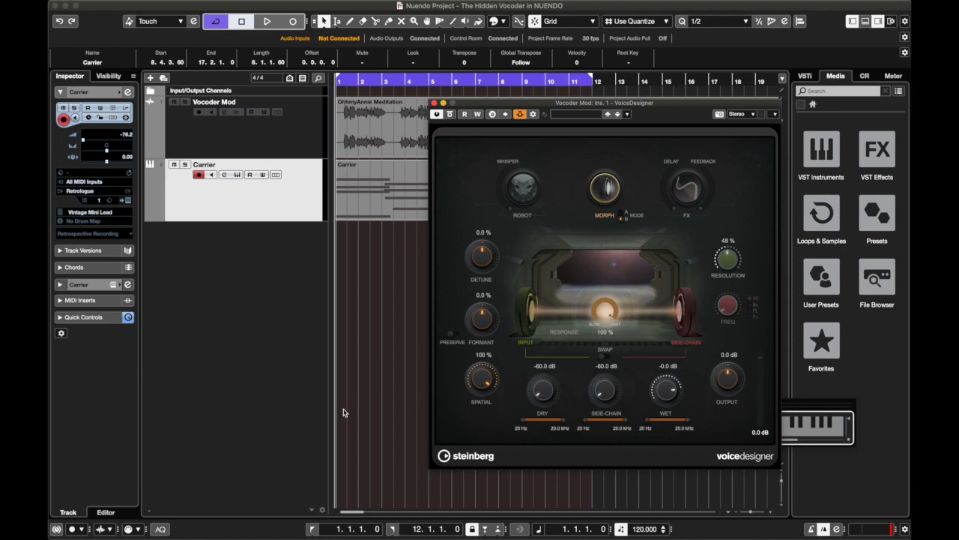
drag(491, 109, 470, 113)
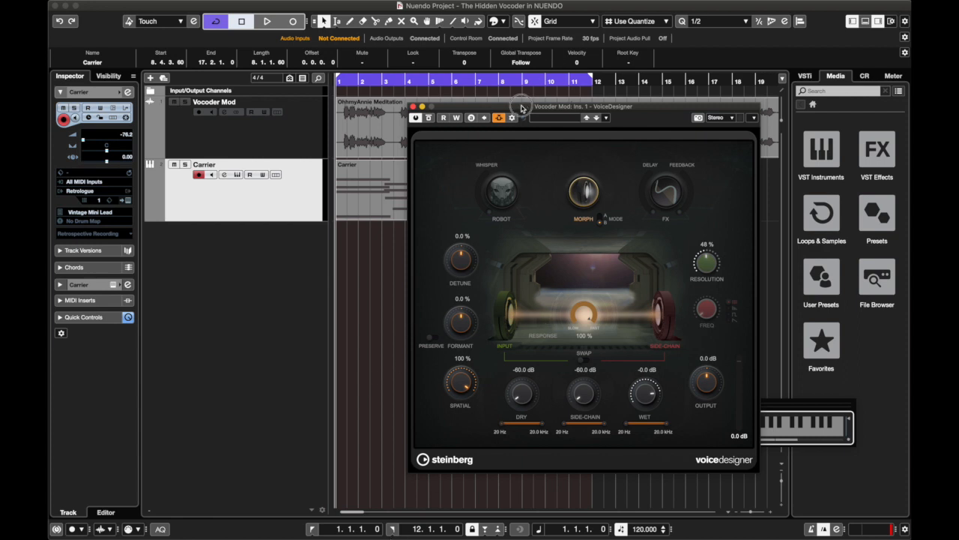
mouse_move(524, 106)
mouse_down()
mouse_move(496, 91)
mouse_move(523, 105)
mouse_up()
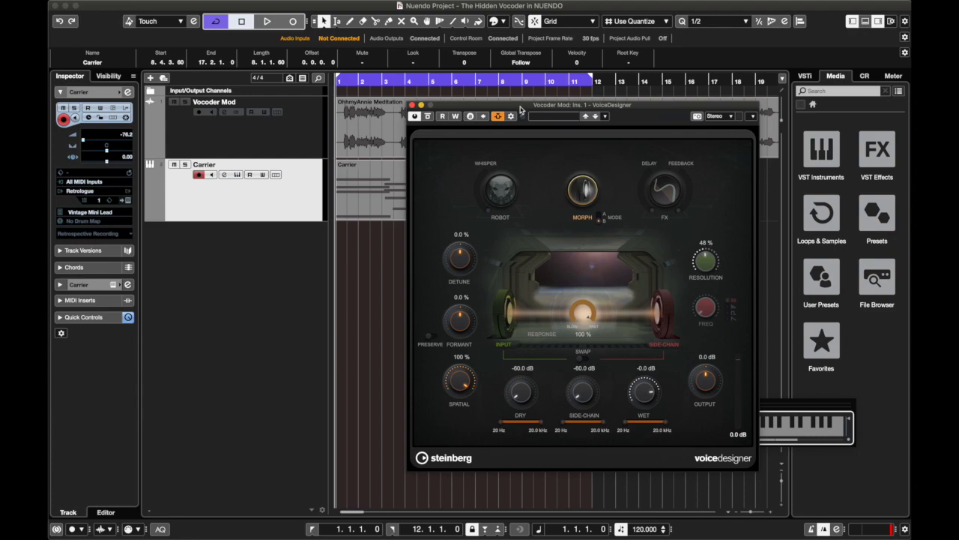
drag(520, 109, 508, 110)
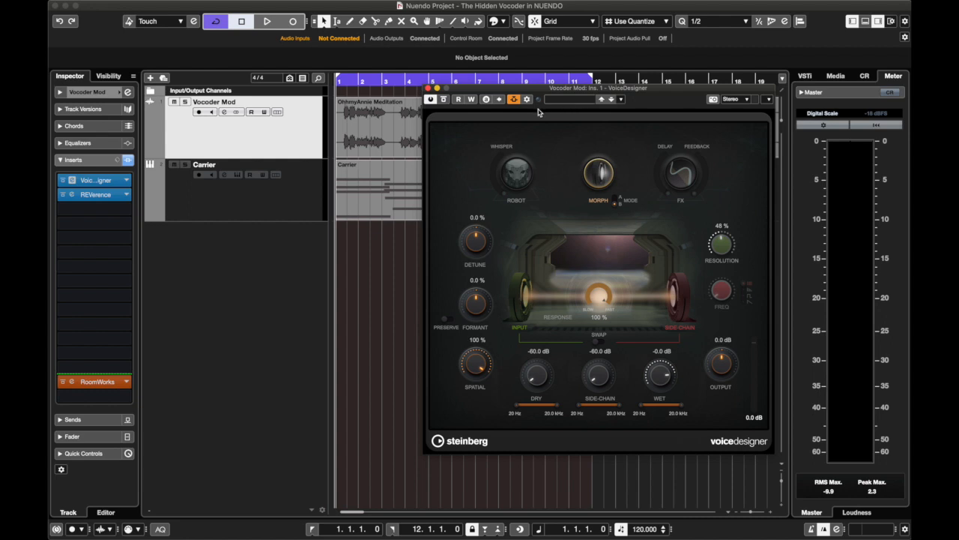
- Switch VoiceDesigner's Carrier side-chain send to pre-fader, play briefly from bar 1, and return the project cursor there
click(514, 99)
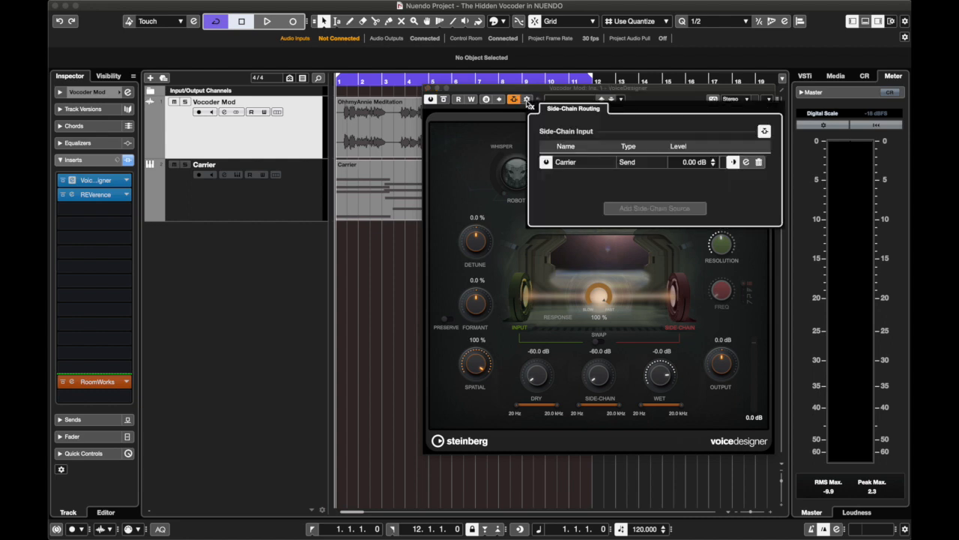
click(733, 162)
click(733, 163)
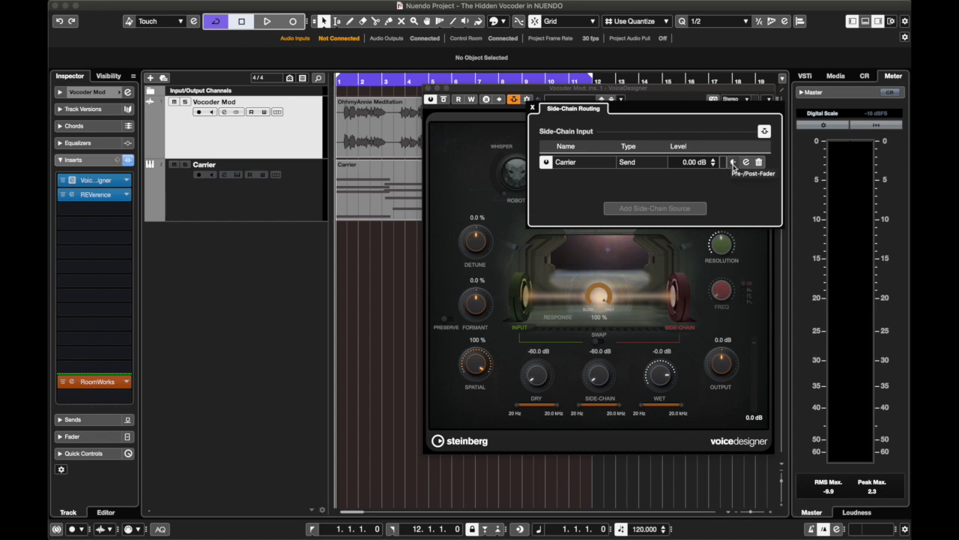
drag(345, 78, 317, 81)
key(space)
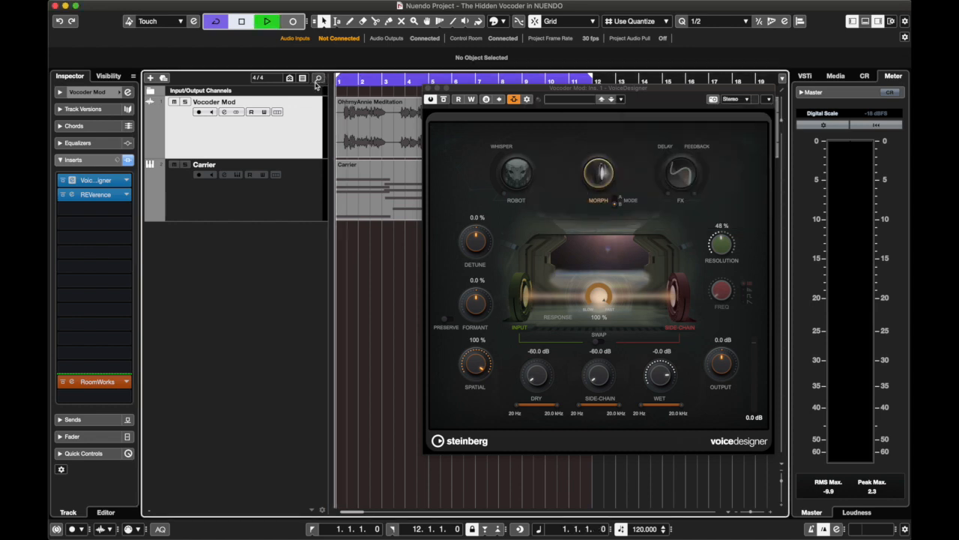
key(space)
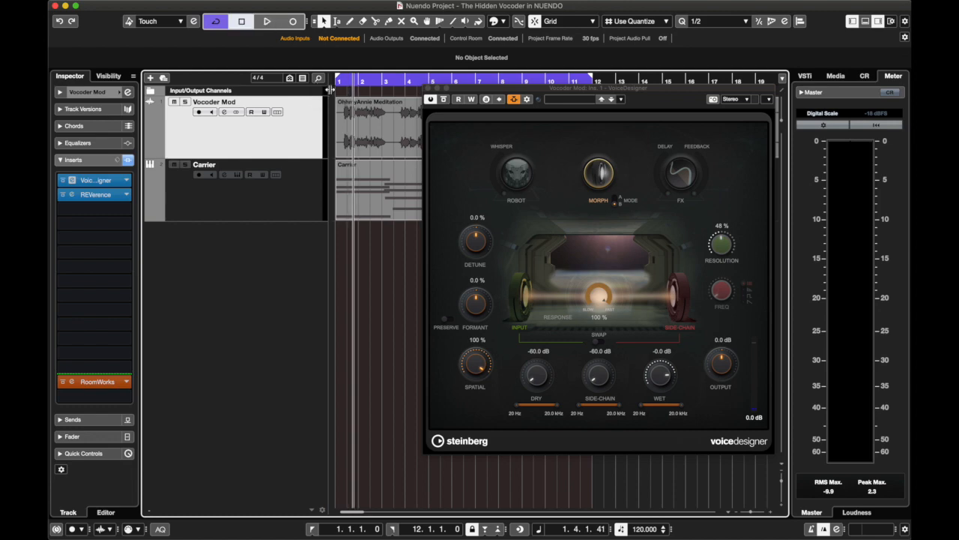
drag(355, 81, 325, 87)
- Set the Carrier send in VoiceDesigner's Side-Chain Routing to post-fader and close the routing window
click(528, 99)
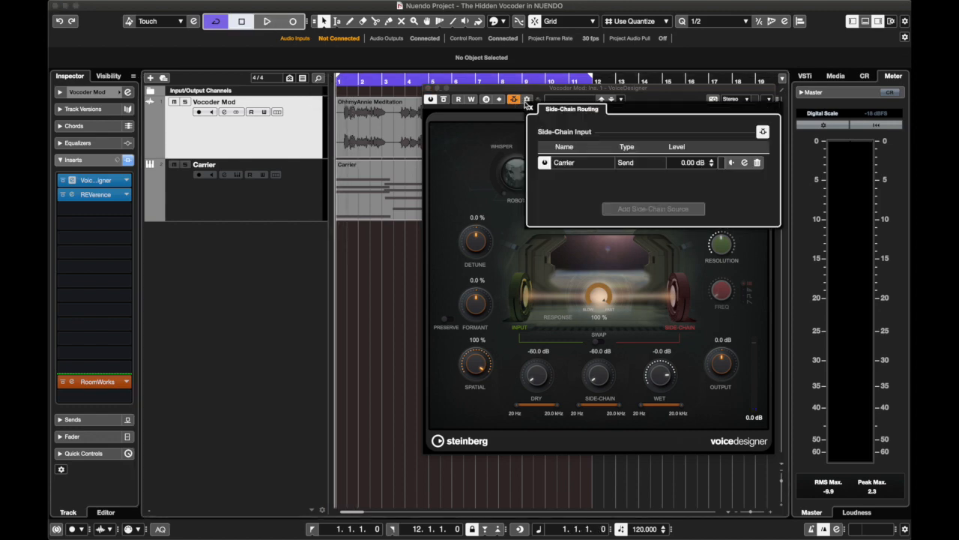
click(732, 162)
click(339, 85)
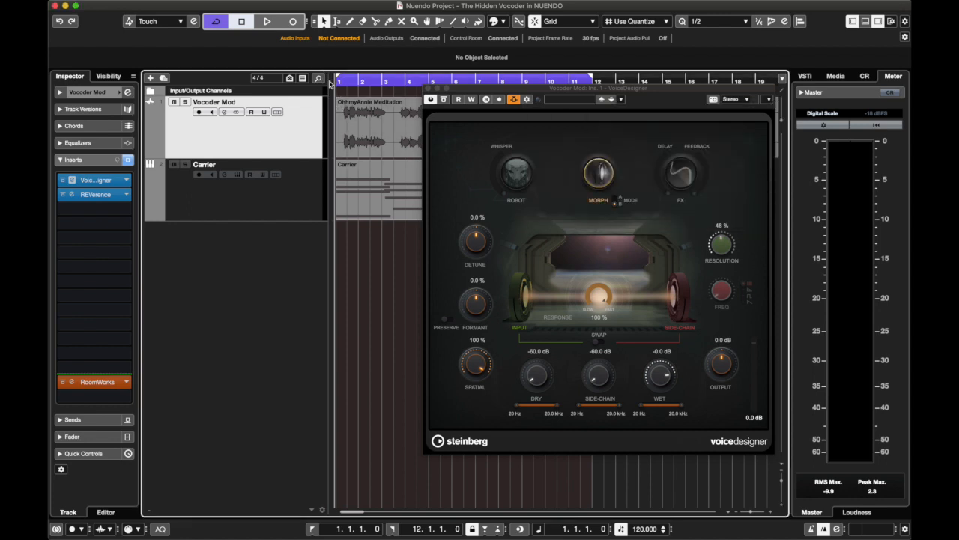
- Open the Carrier channel settings and close the VoiceDesigner window covering them
click(254, 171)
click(227, 175)
drag(525, 88, 233, 93)
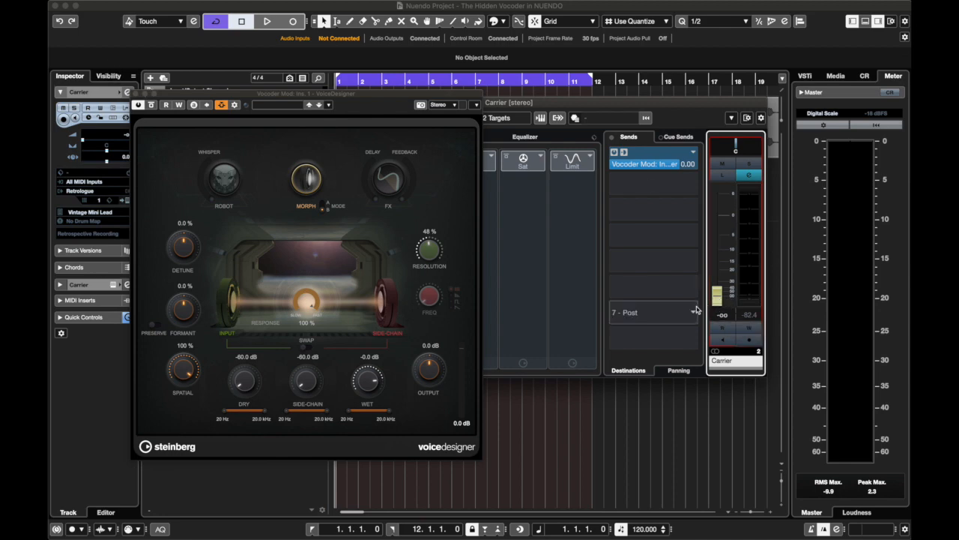
click(137, 93)
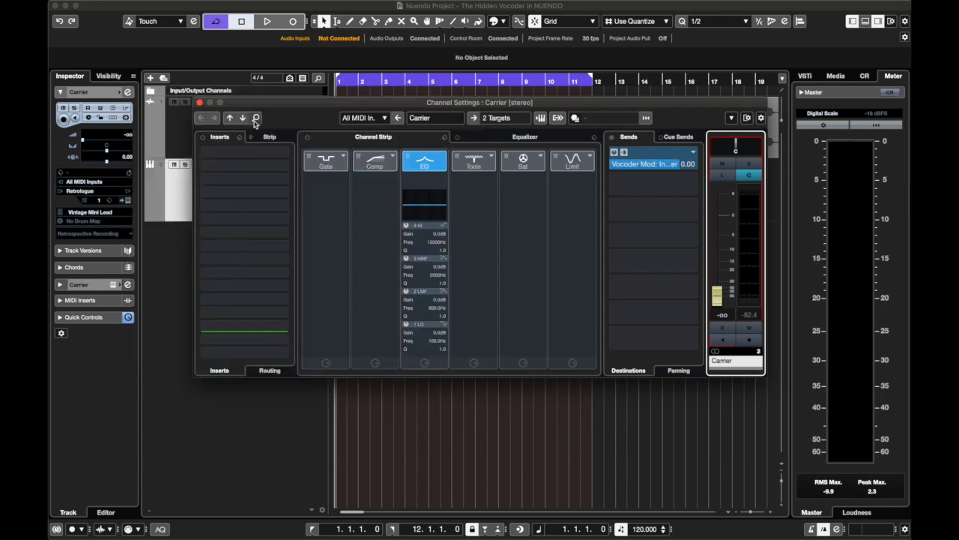
- Replace the Carrier channel settings with Vocoder Mod's, open its VoiceDesigner insert beside them, and close the channel settings
click(196, 102)
click(209, 131)
key(e)
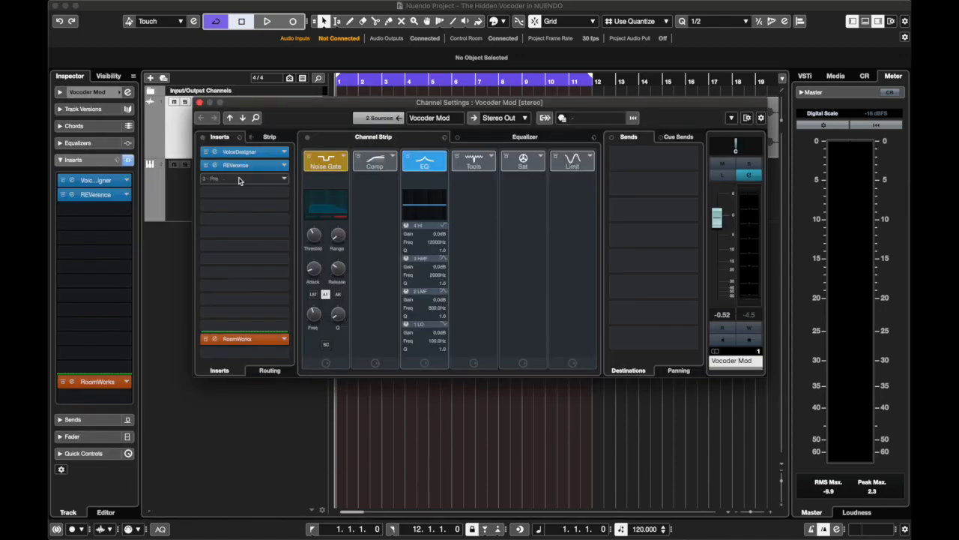
click(251, 153)
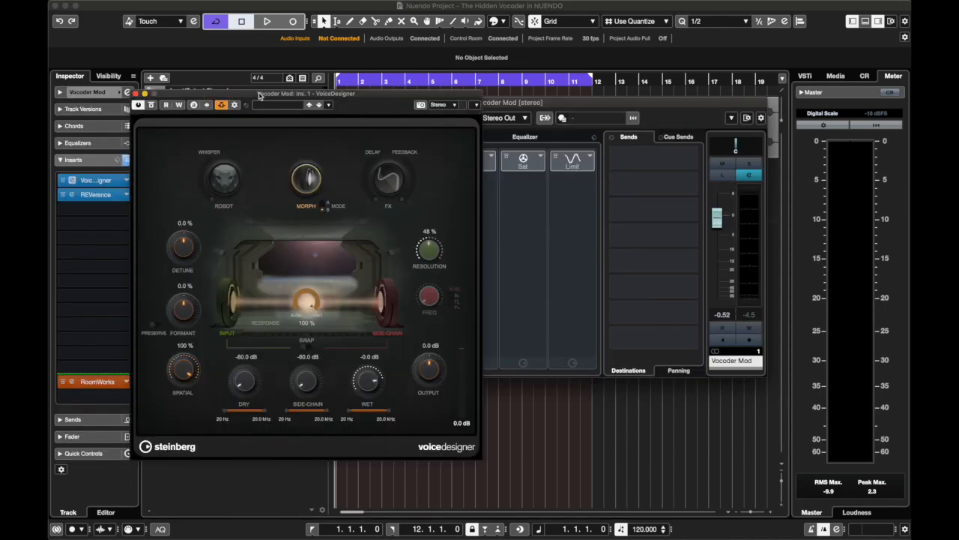
drag(261, 96, 370, 90)
click(197, 101)
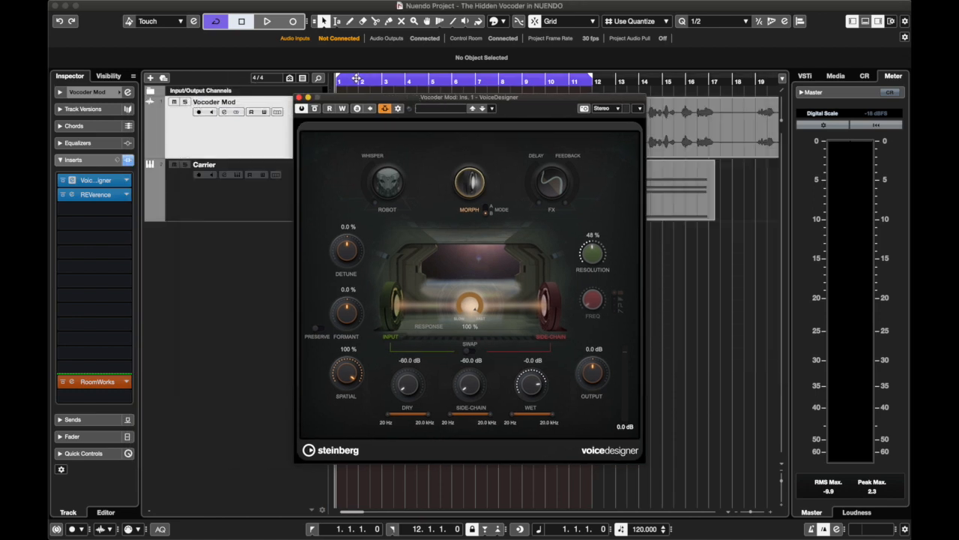
- Switch VoiceDesigner's Carrier side-chain send to pre-fader, close the plug-in during playback, and play the cycle through once before stopping
click(385, 108)
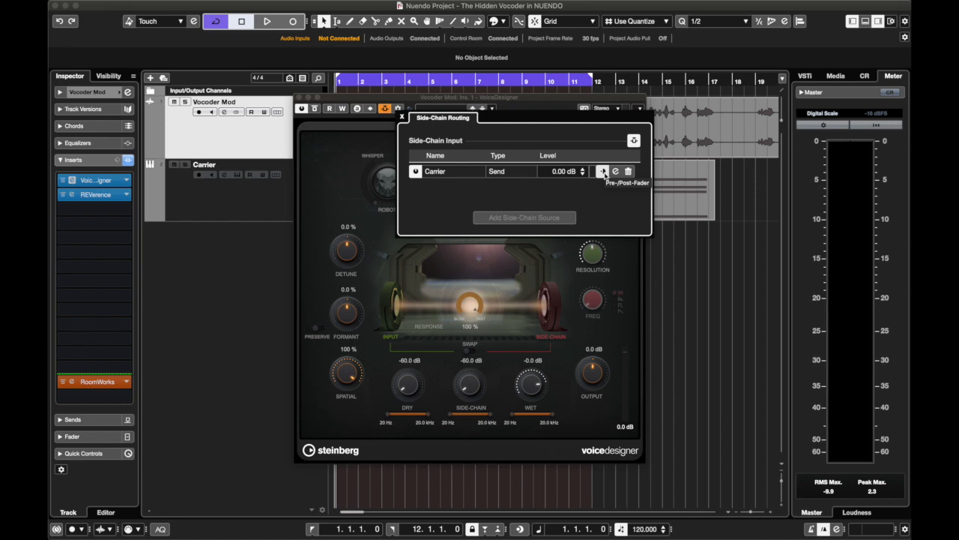
click(334, 93)
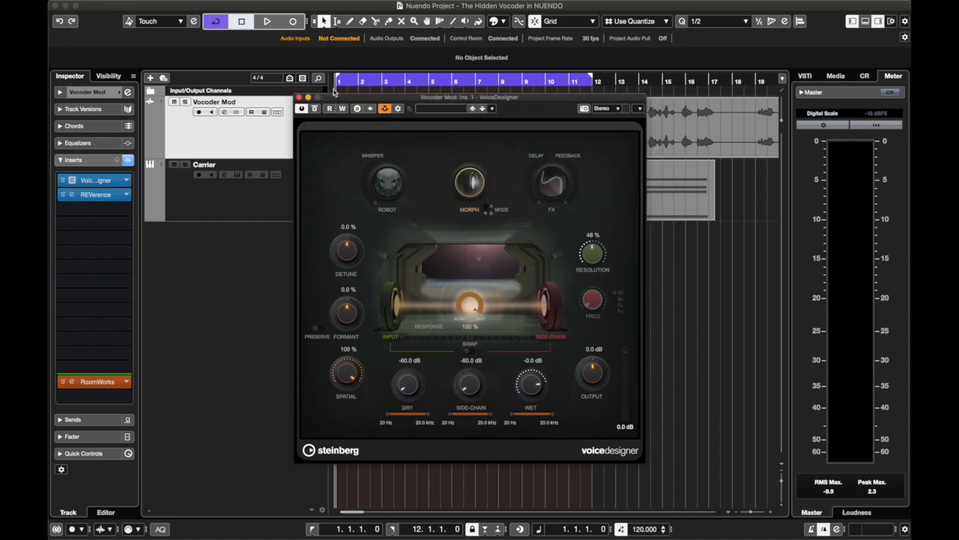
key(space)
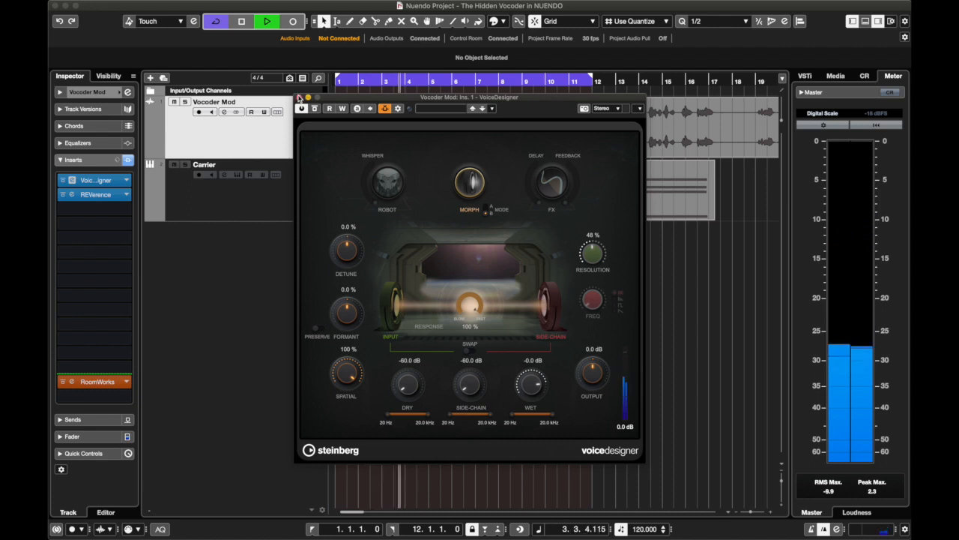
click(299, 98)
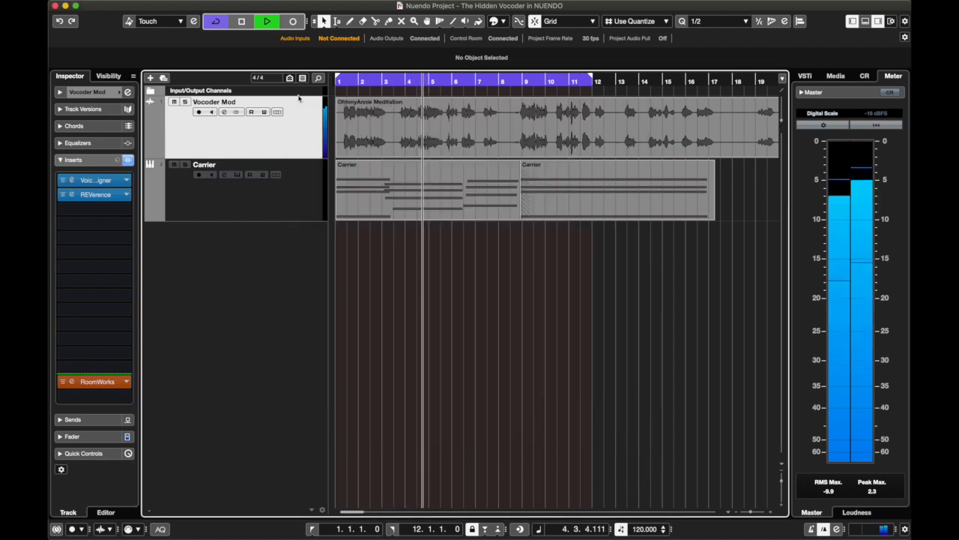
scroll(464, 294, right, 1)
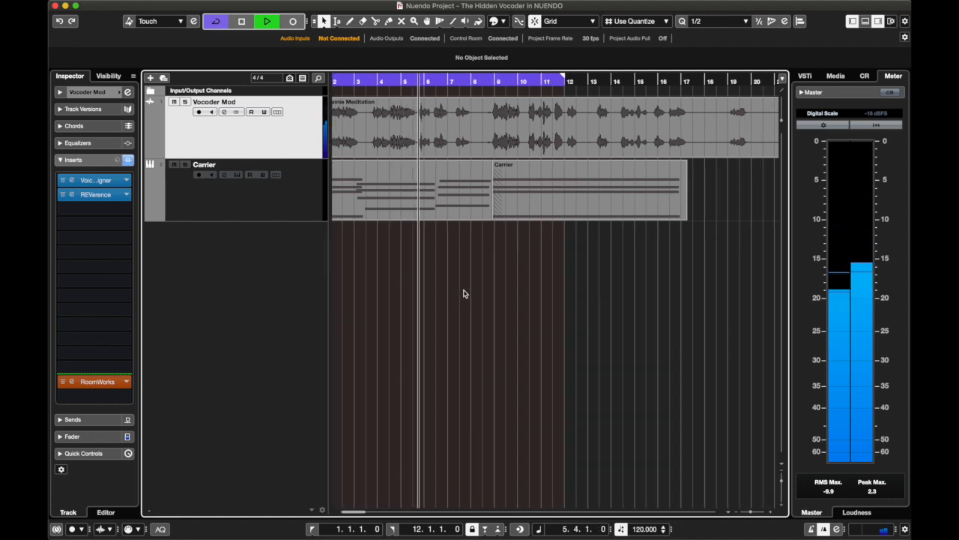
scroll(463, 294, left, 1)
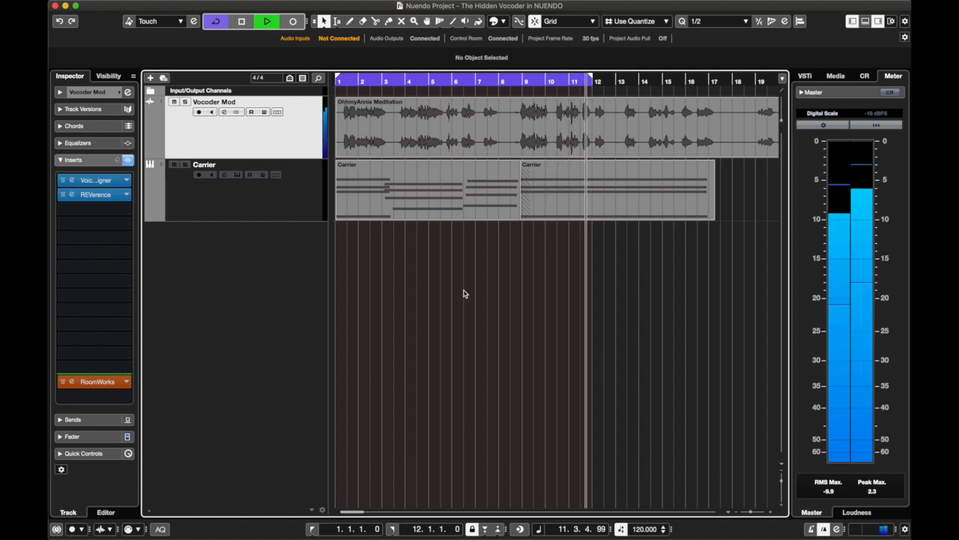
key(space)
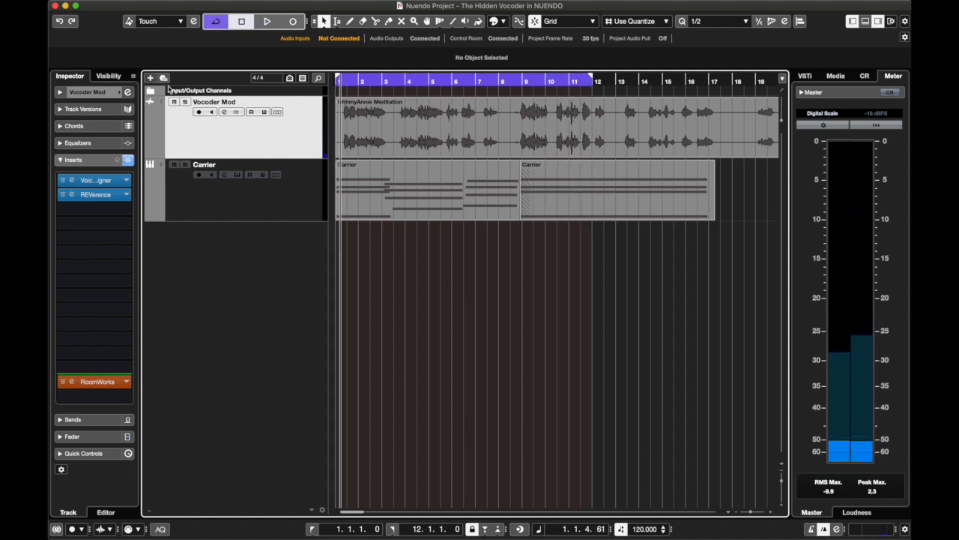
click(223, 112)
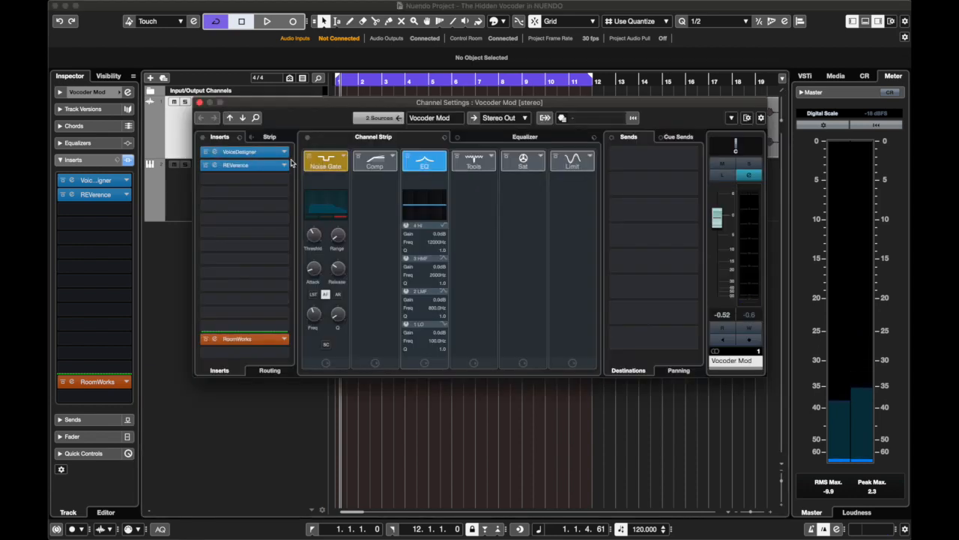
click(244, 151)
click(395, 109)
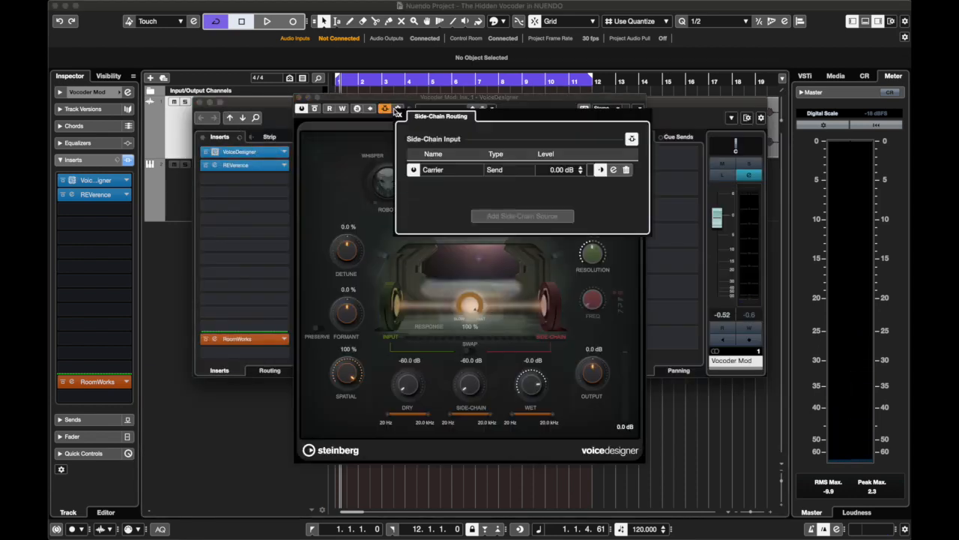
click(613, 172)
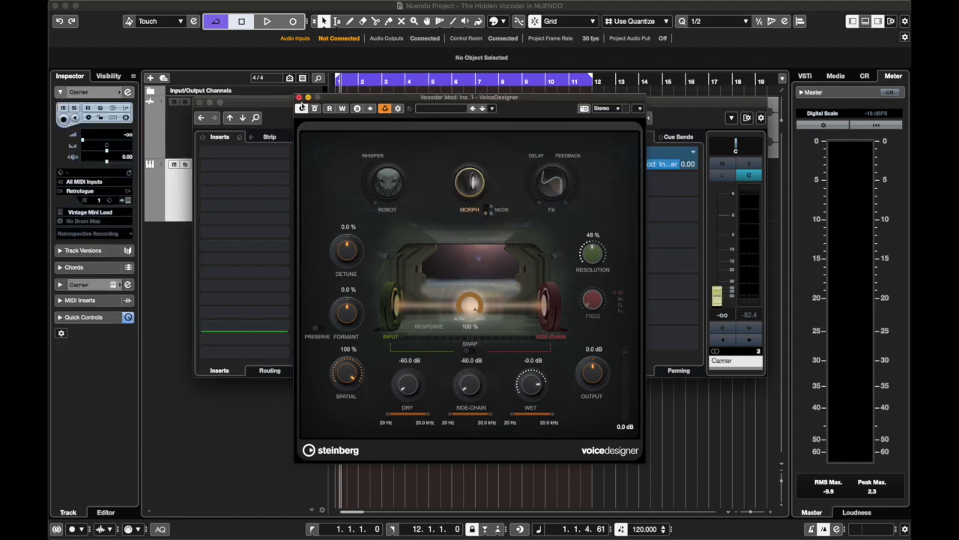
click(298, 98)
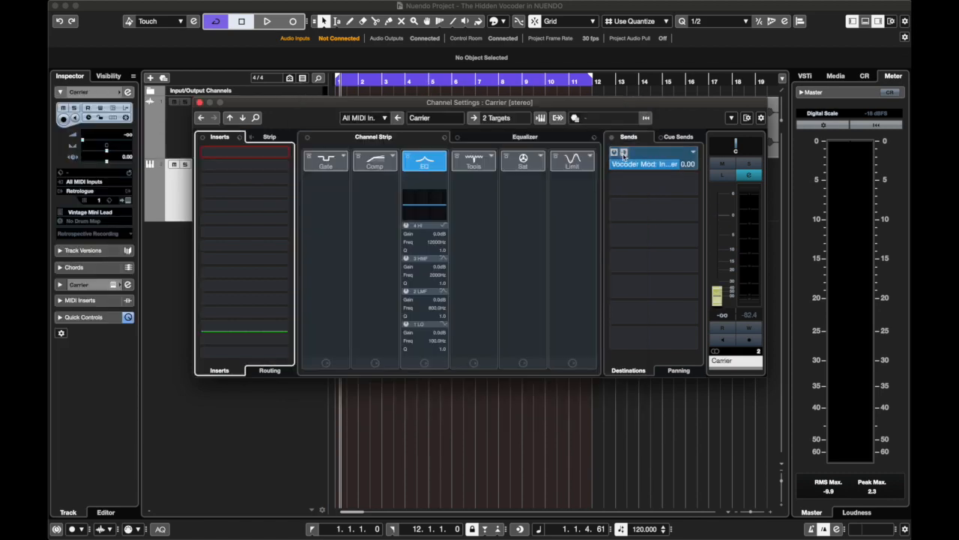